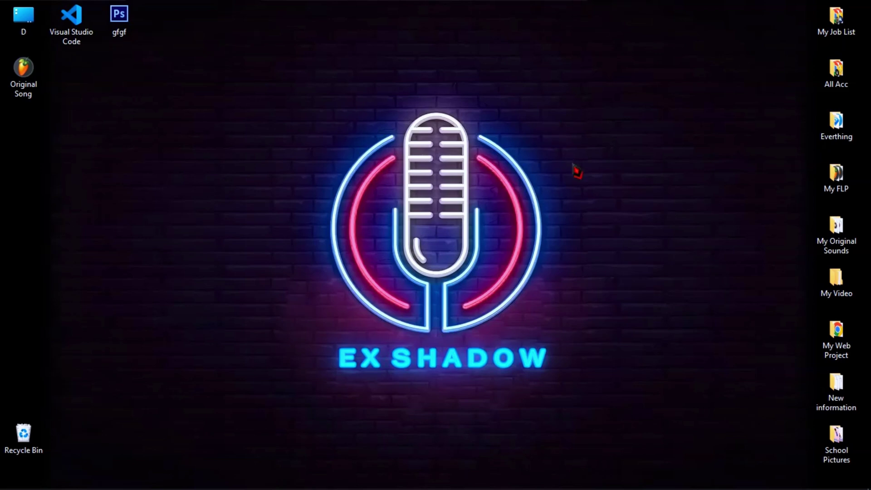
{"action": "left_click", "coordinate": [575, 169]}
{"action": "right_click", "coordinate": [298, 89]}
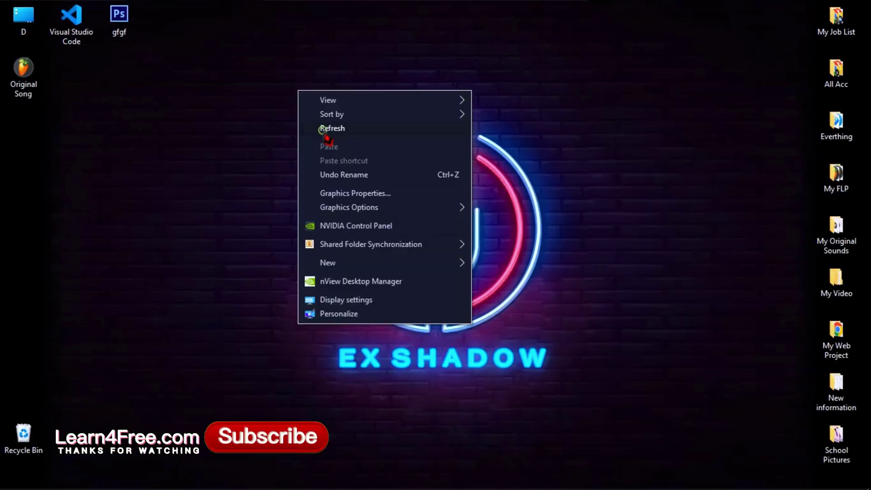
{"action": "left_click", "coordinate": [322, 131]}
{"action": "right_click", "coordinate": [317, 127]}
{"action": "left_click", "coordinate": [349, 170]}
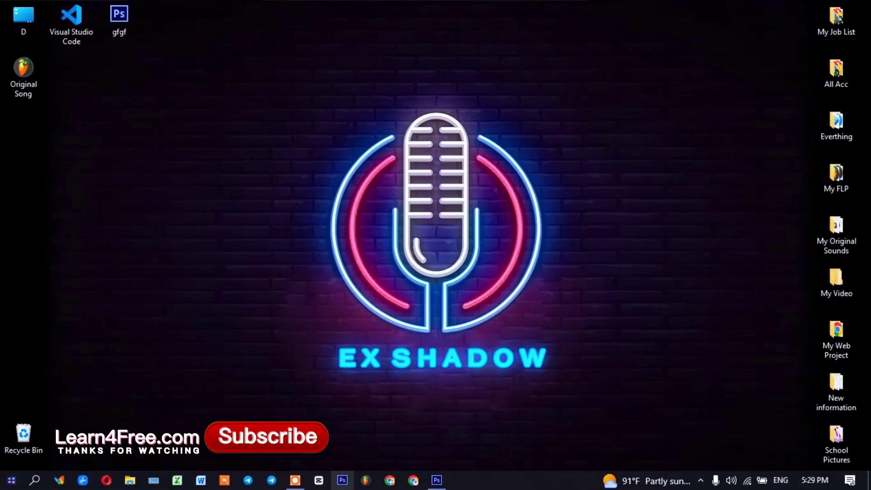
- Switch to Photoshop, show the document's layers and apply the pink glitter style to the Learn4Free text layer
{"action": "left_click", "coordinate": [439, 480]}
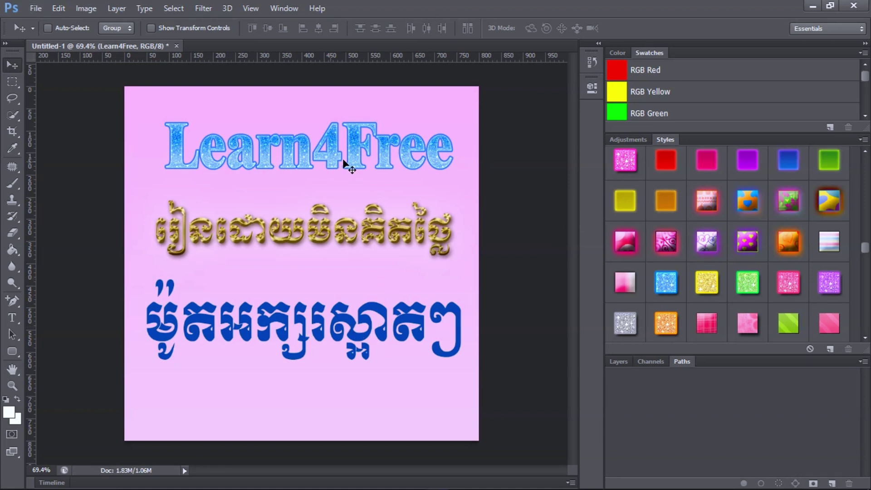
{"action": "left_click", "coordinate": [629, 365]}
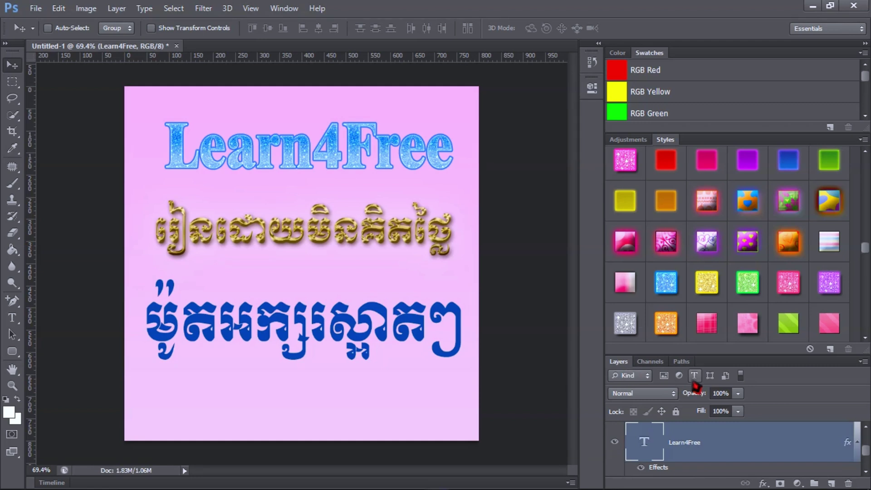
{"action": "left_click", "coordinate": [625, 162]}
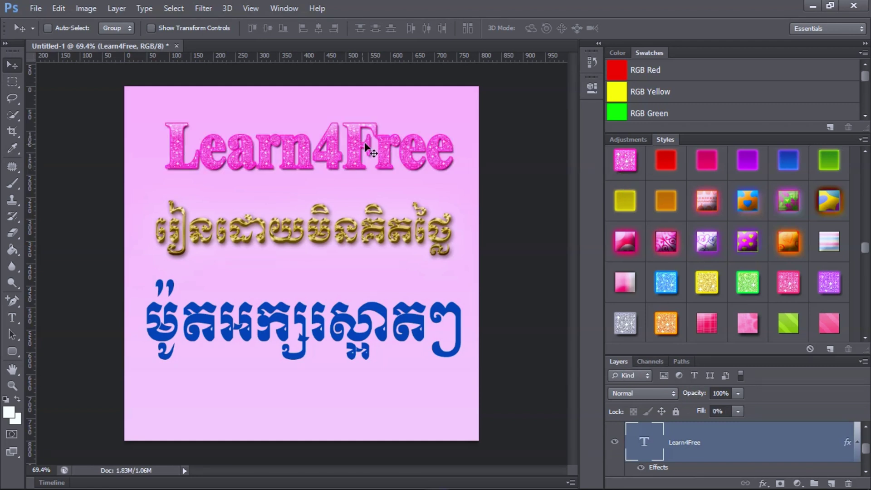
{"action": "scroll", "coordinate": [412, 196], "scroll_direction": "up", "scroll_amount": 3}
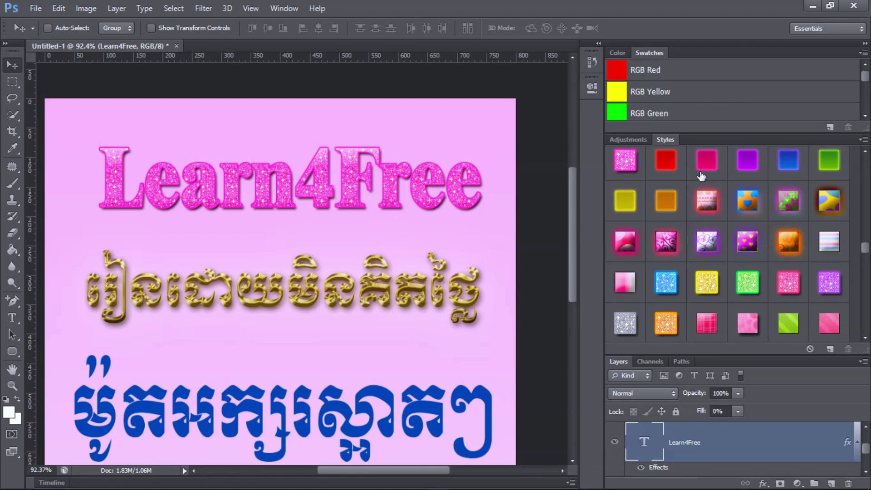
- Try the purple, orange-and-blue heart, green-patterned and yellow multicolour glow styles on the Learn4Free text
{"action": "left_click", "coordinate": [754, 163]}
{"action": "left_click", "coordinate": [748, 202]}
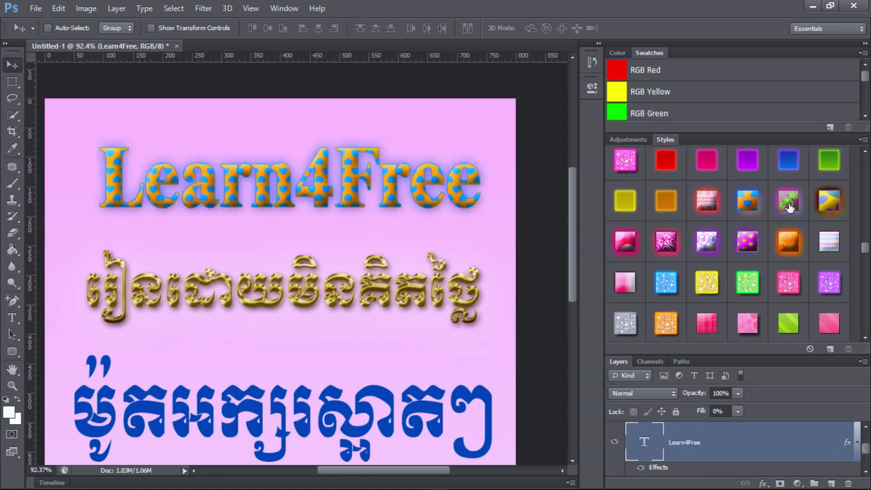
{"action": "left_click", "coordinate": [790, 207]}
{"action": "left_click", "coordinate": [824, 206]}
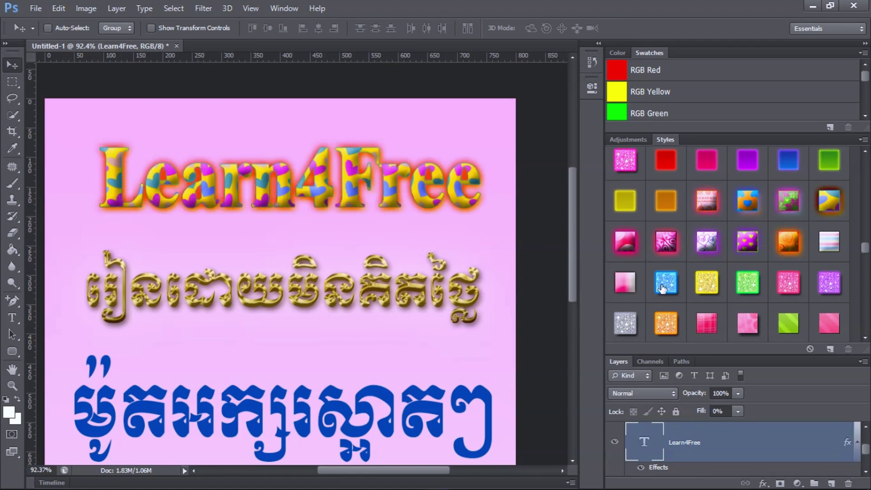
- Try the blue, yellow, green and purple glitter styles on the Learn4Free text
{"action": "left_click", "coordinate": [663, 285]}
{"action": "left_click", "coordinate": [706, 287]}
{"action": "left_click", "coordinate": [746, 283]}
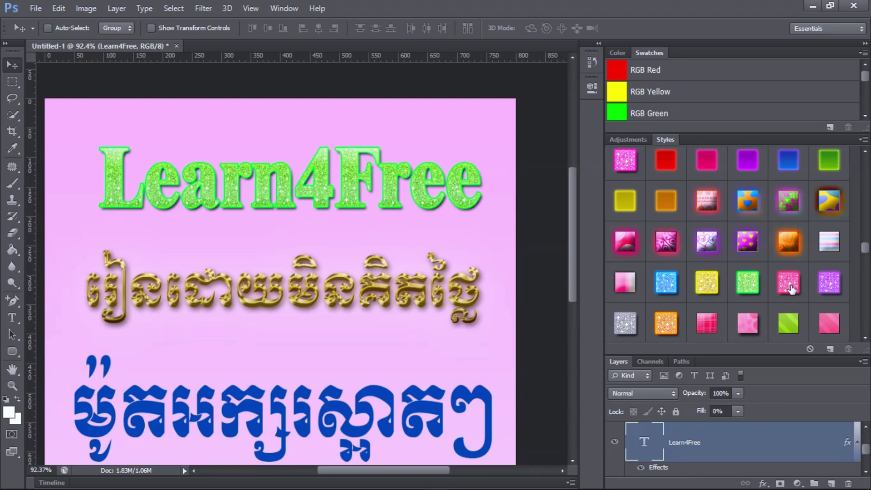
{"action": "left_click", "coordinate": [830, 282]}
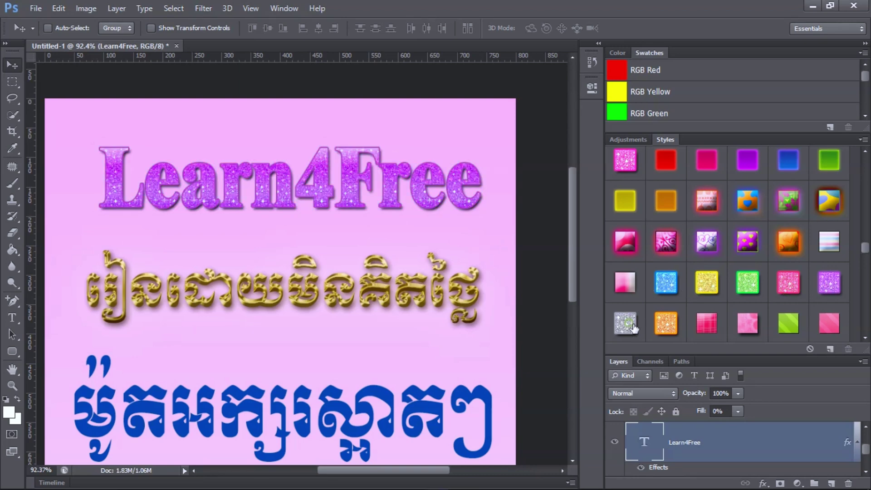
- Try the silver glitter, pink floral, red plaid and orange glitter styles on the Learn4Free text
{"action": "left_click", "coordinate": [634, 327]}
{"action": "left_click", "coordinate": [667, 325]}
{"action": "left_click", "coordinate": [740, 322]}
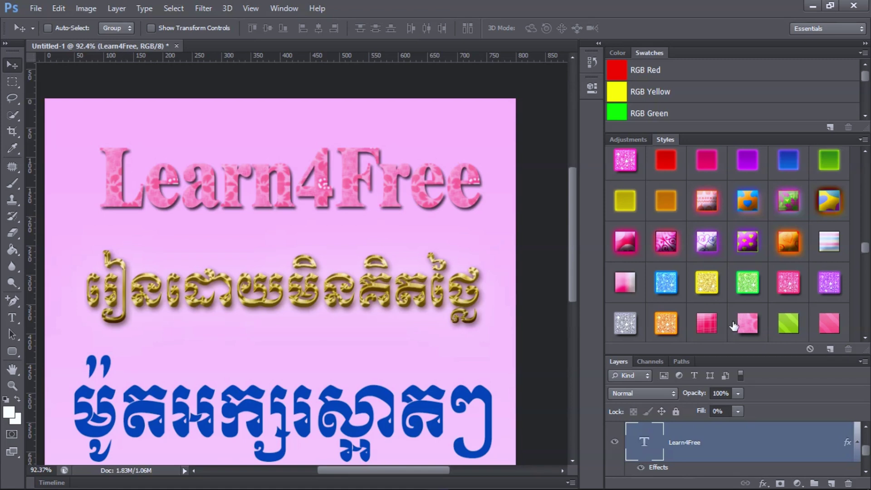
{"action": "left_click", "coordinate": [706, 323]}
{"action": "left_click", "coordinate": [665, 322]}
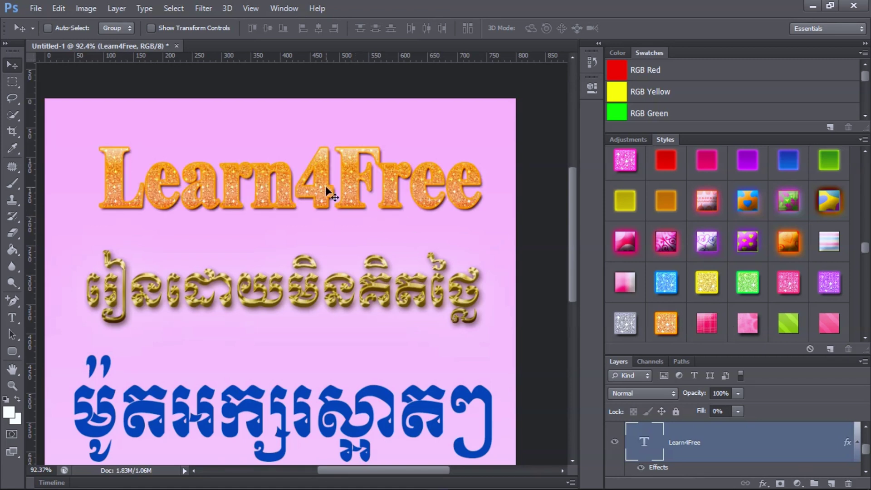
- Find styles further down the collection and try the translucent white-and-pink glow style on the Learn4Free text
{"action": "scroll", "coordinate": [657, 177], "scroll_direction": "down", "scroll_amount": 10}
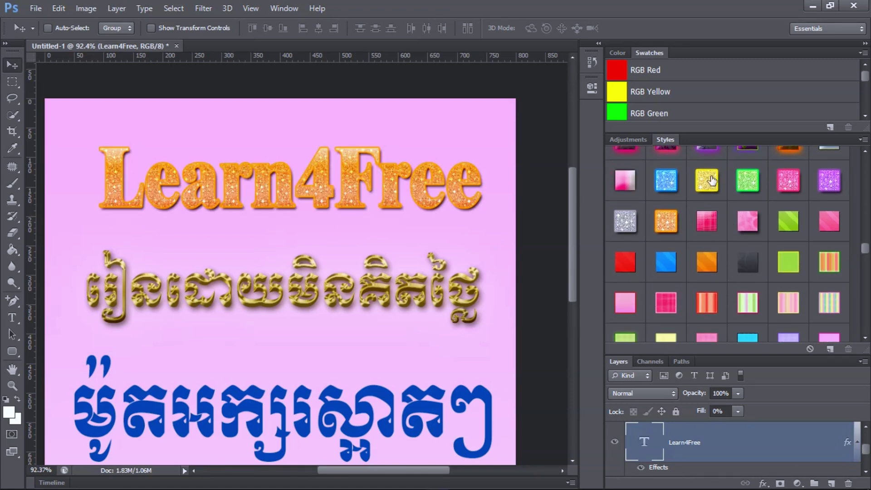
{"action": "scroll", "coordinate": [691, 176], "scroll_direction": "down", "scroll_amount": 8}
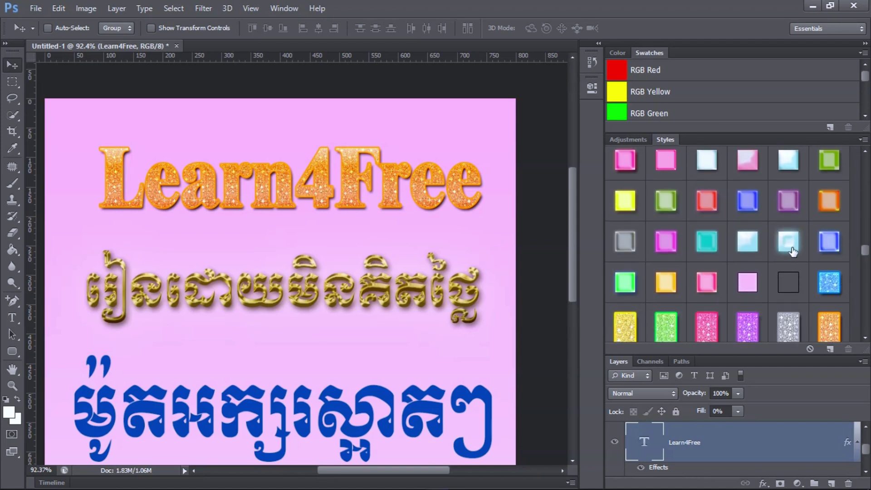
{"action": "scroll", "coordinate": [740, 260], "scroll_direction": "down", "scroll_amount": 5}
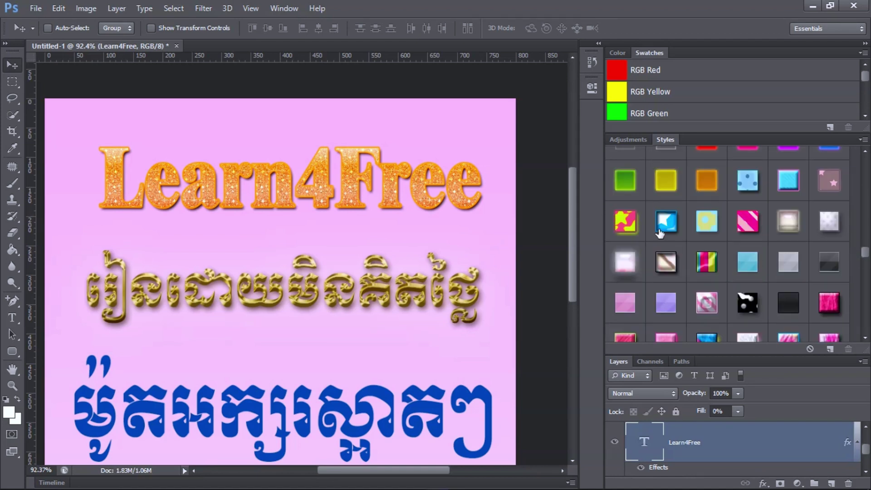
{"action": "left_click", "coordinate": [638, 224]}
{"action": "scroll", "coordinate": [638, 224], "scroll_direction": "down", "scroll_amount": 3}
{"action": "left_click_drag", "start_coordinate": [625, 333], "coordinate": [475, 198]}
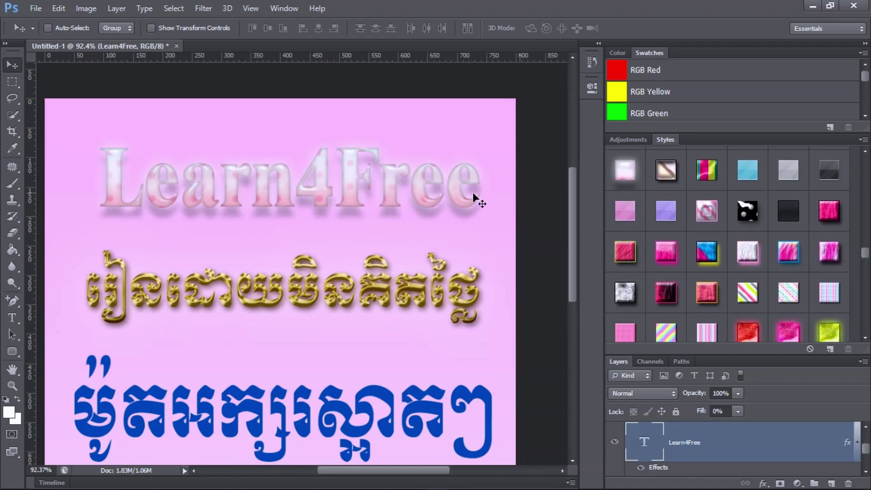
- Try the red and pink textured styles and the pink polka-dot style on the Learn4Free text
{"action": "left_click", "coordinate": [749, 334]}
{"action": "left_click", "coordinate": [788, 333]}
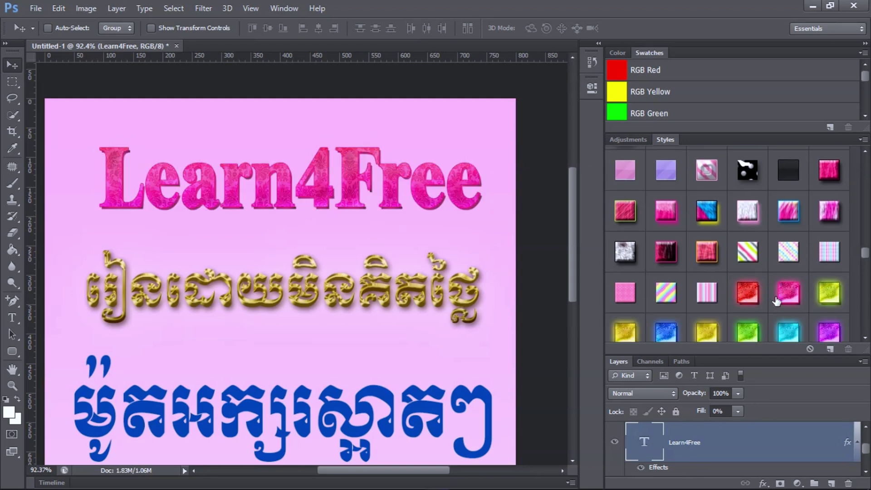
{"action": "scroll", "coordinate": [739, 217], "scroll_direction": "down", "scroll_amount": 4}
{"action": "left_click", "coordinate": [740, 216]}
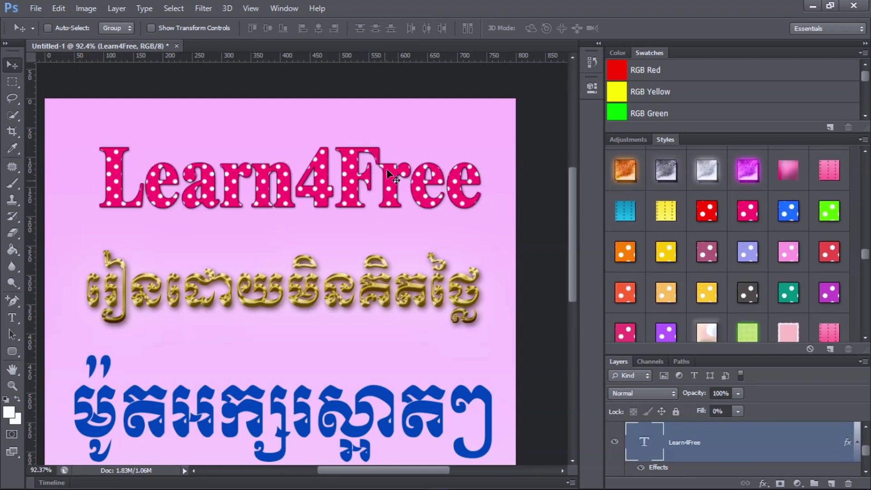
- Try the light orange polka-dot style and the white double-outline style on the Learn4Free text
{"action": "left_click", "coordinate": [655, 301]}
{"action": "scroll", "coordinate": [723, 264], "scroll_direction": "down", "scroll_amount": 5}
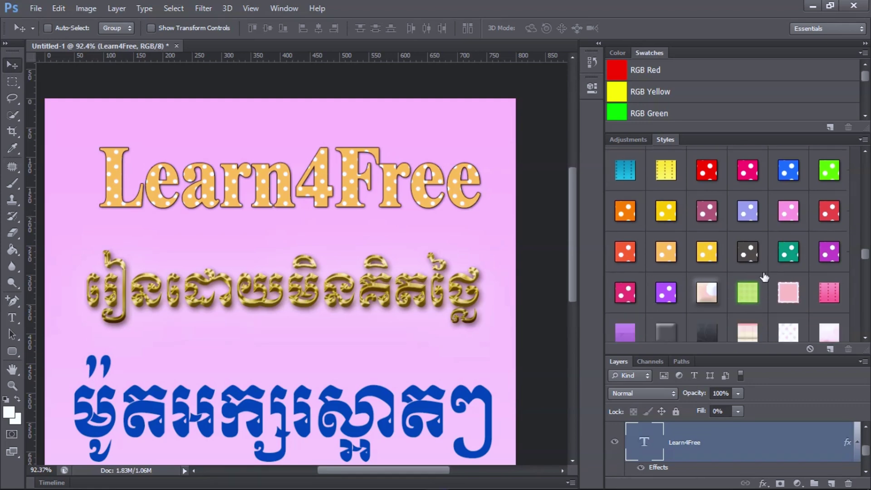
{"action": "left_click", "coordinate": [709, 258]}
{"action": "scroll", "coordinate": [725, 240], "scroll_direction": "down", "scroll_amount": 6}
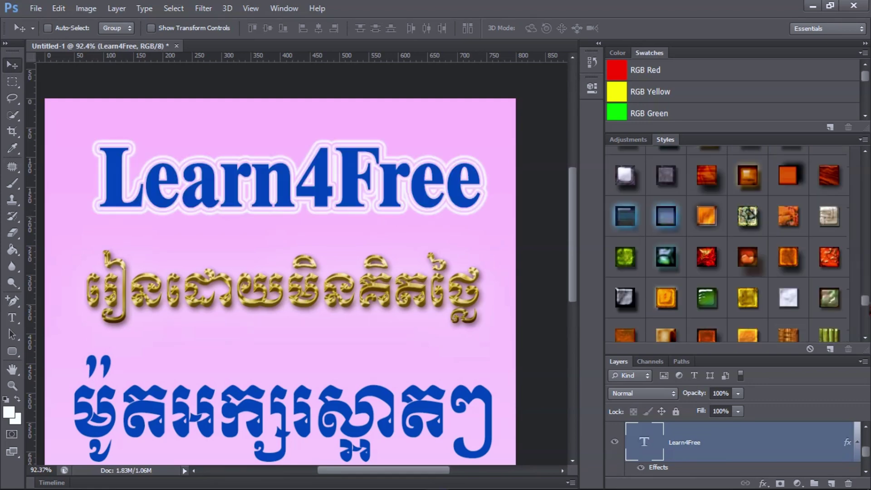
- Return to the first styles in the collection and try a red-to-olive gradient and a fiery chrome-edged style on the Learn4Free text
{"action": "scroll", "coordinate": [726, 245], "scroll_direction": "up", "scroll_amount": 8}
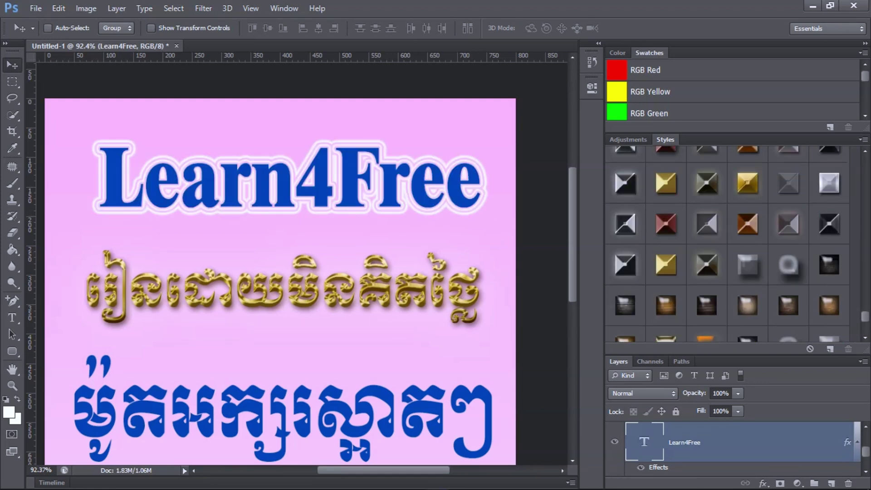
{"action": "scroll", "coordinate": [726, 245], "scroll_direction": "up", "scroll_amount": 8}
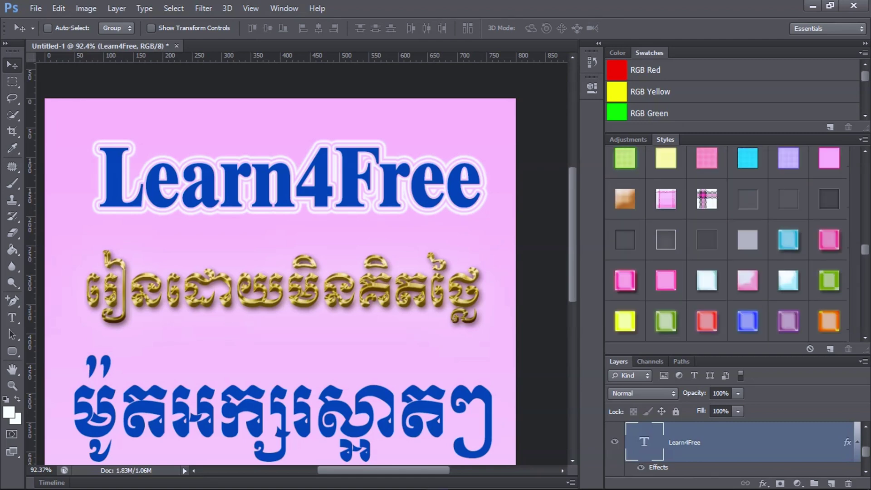
{"action": "scroll", "coordinate": [725, 244], "scroll_direction": "up", "scroll_amount": 8}
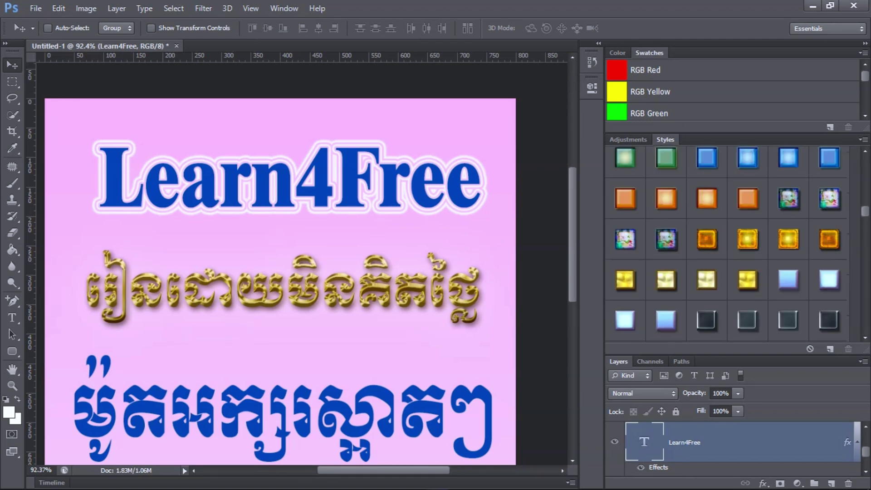
{"action": "scroll", "coordinate": [726, 245], "scroll_direction": "up", "scroll_amount": 8}
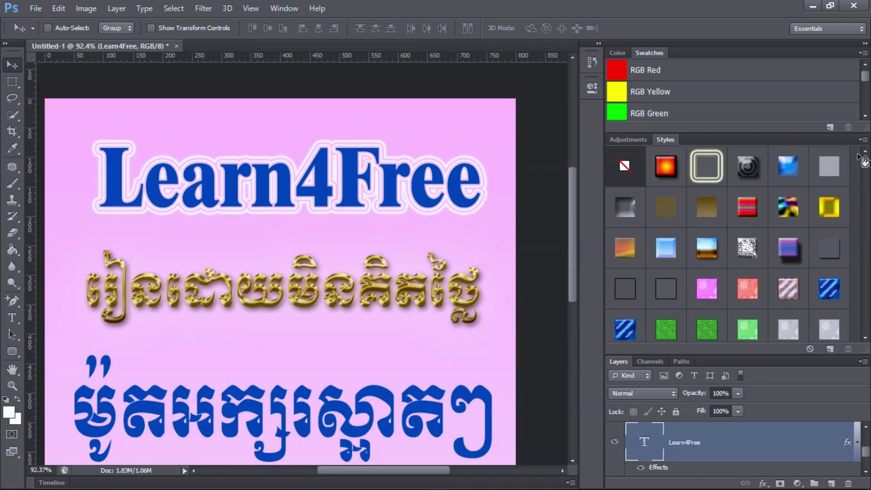
{"action": "left_click", "coordinate": [825, 209]}
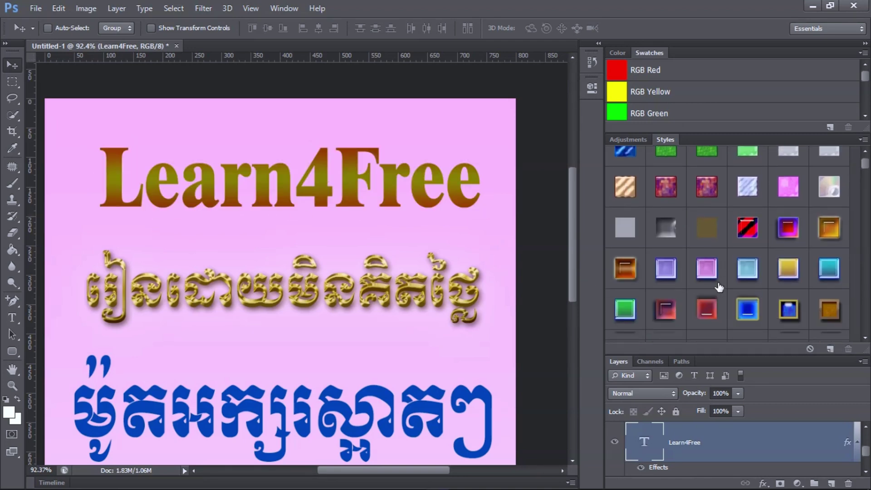
{"action": "left_click", "coordinate": [669, 177]}
{"action": "scroll", "coordinate": [692, 282], "scroll_direction": "down", "scroll_amount": 1}
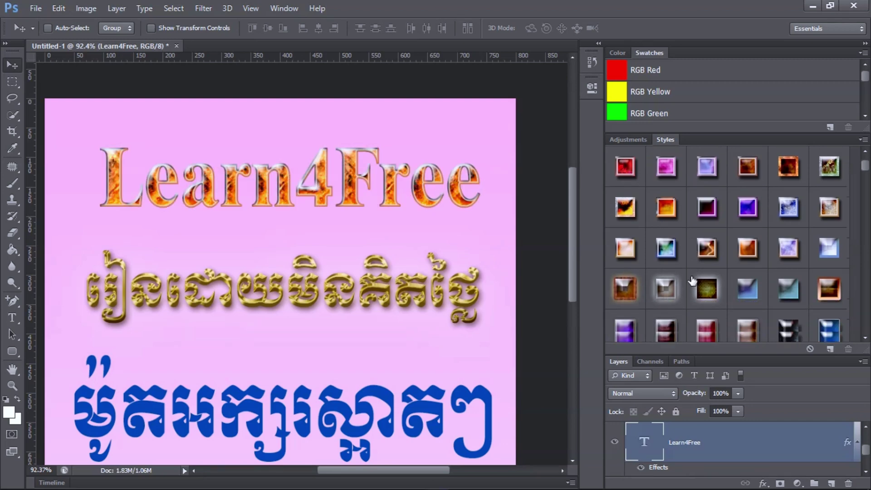
- Try the yellow rippled style and an orange-red textured style on the Learn4Free text
{"action": "scroll", "coordinate": [681, 282], "scroll_direction": "down", "scroll_amount": 3}
{"action": "left_click", "coordinate": [788, 216]}
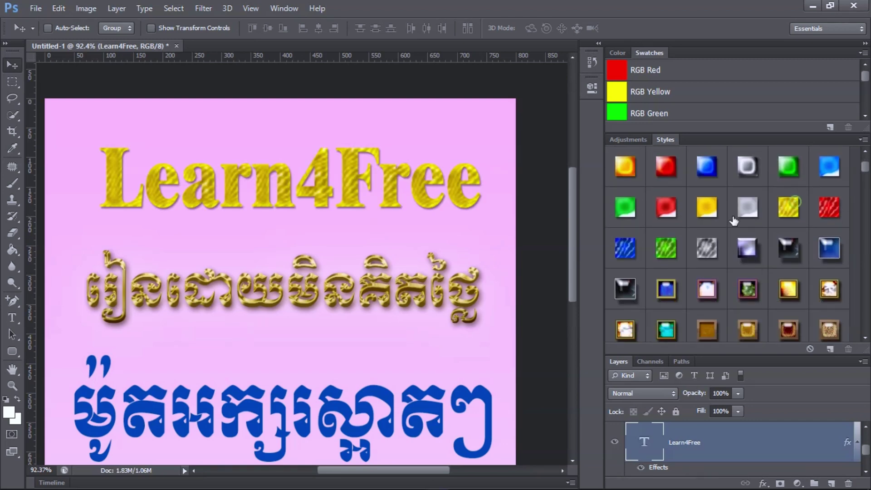
{"action": "scroll", "coordinate": [727, 278], "scroll_direction": "down", "scroll_amount": 4}
{"action": "scroll", "coordinate": [730, 283], "scroll_direction": "down", "scroll_amount": 3}
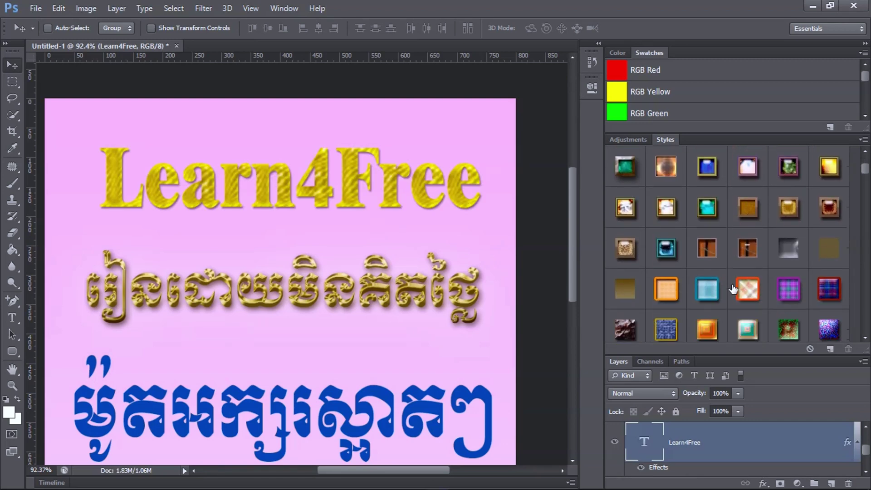
{"action": "scroll", "coordinate": [719, 298], "scroll_direction": "down", "scroll_amount": 2}
{"action": "left_click", "coordinate": [789, 293]}
- Try the golden square style and the crumpled yellow-gold style on the Learn4Free text
{"action": "scroll", "coordinate": [787, 272], "scroll_direction": "down", "scroll_amount": 3}
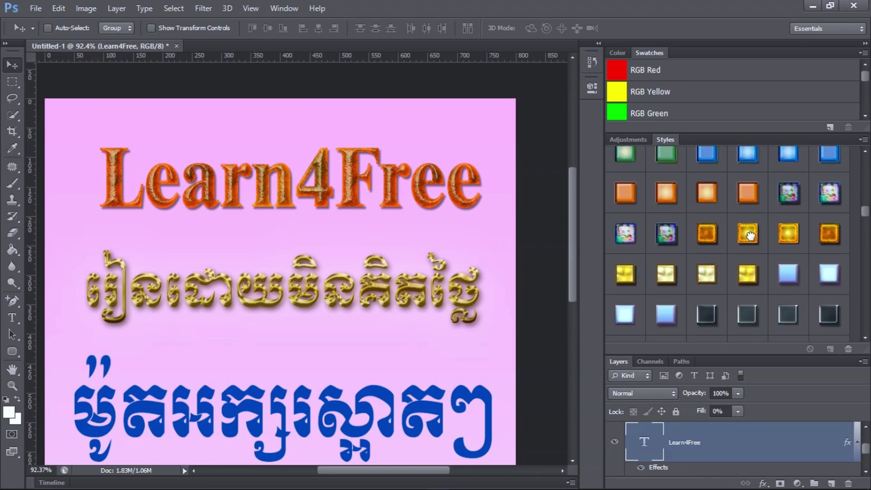
{"action": "left_click", "coordinate": [783, 236]}
{"action": "left_click", "coordinate": [623, 274]}
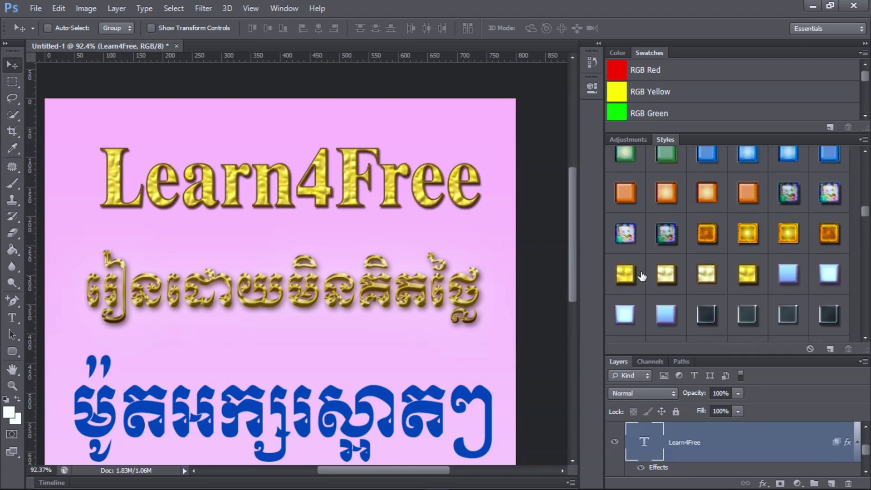
- Try several multicoloured sparkle styles, including the blue-and-magenta one, on the Learn4Free text
{"action": "left_click_drag", "start_coordinate": [865, 222], "coordinate": [865, 239]}
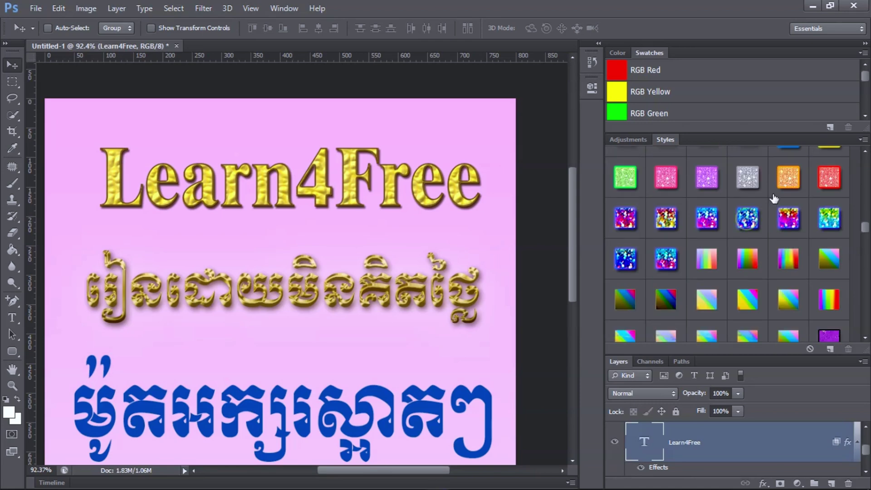
{"action": "left_click", "coordinate": [706, 218]}
{"action": "left_click", "coordinate": [673, 215]}
{"action": "left_click", "coordinate": [703, 222]}
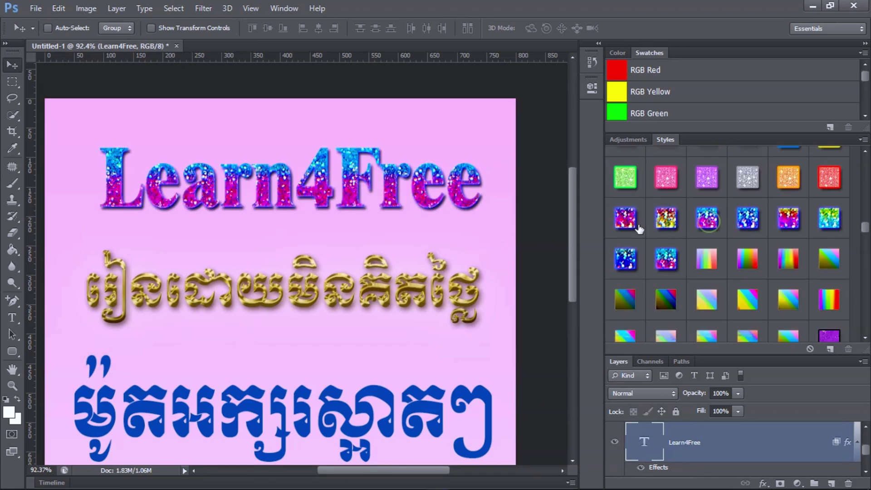
{"action": "left_click", "coordinate": [667, 258]}
- Compare the purple, orange and red glitter styles on the Learn4Free text and apply the yellow glitter style
{"action": "left_click", "coordinate": [708, 184]}
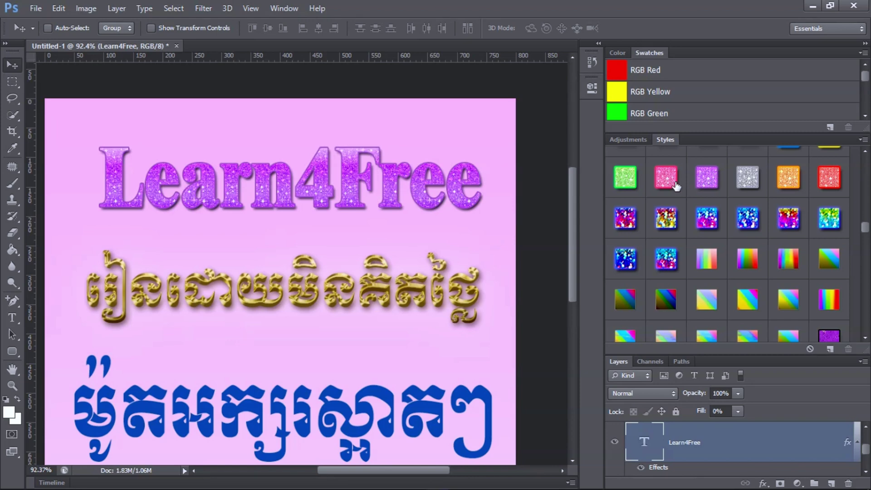
{"action": "left_click", "coordinate": [789, 176]}
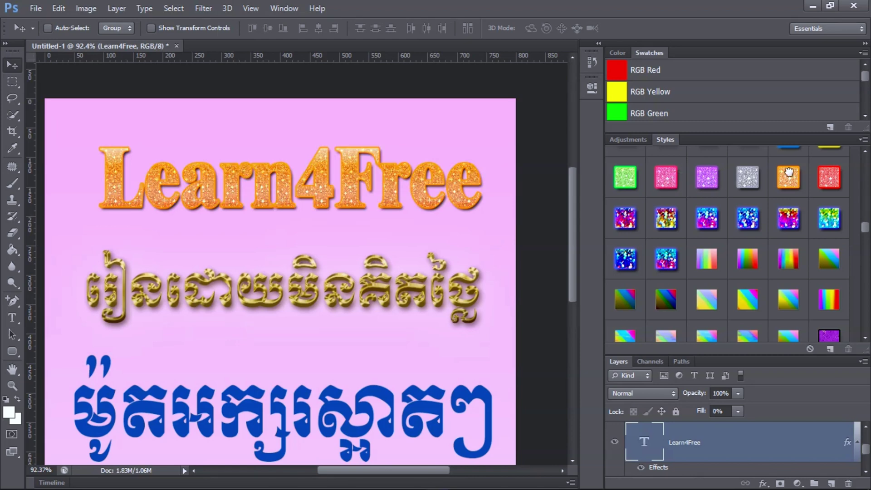
{"action": "left_click", "coordinate": [828, 177]}
{"action": "scroll", "coordinate": [744, 204], "scroll_direction": "up", "scroll_amount": 2}
{"action": "left_click", "coordinate": [829, 228]}
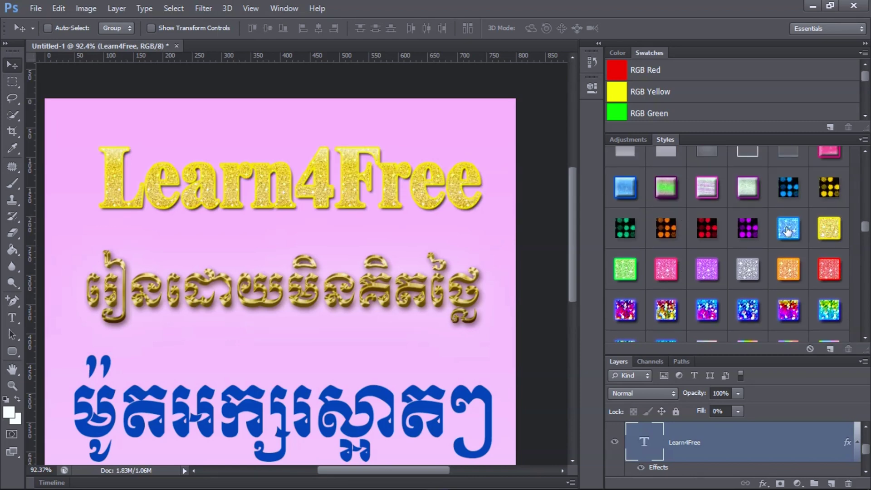
- Apply the blue glitter style to the Learn4Free text
{"action": "left_click", "coordinate": [787, 231]}
{"action": "scroll", "coordinate": [789, 231], "scroll_direction": "up", "scroll_amount": 1}
{"action": "scroll", "coordinate": [790, 231], "scroll_direction": "down", "scroll_amount": 2}
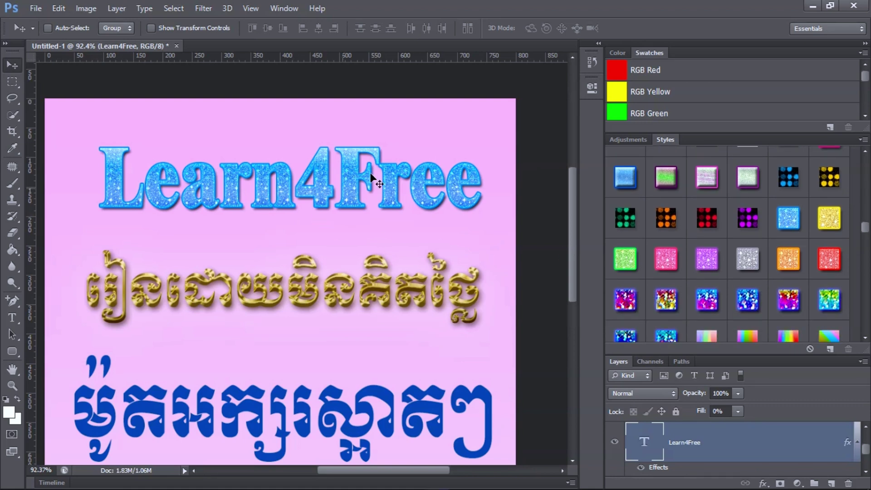
- Select the lowest Khmer text layer and try the orange and red glitter styles on it
{"action": "scroll", "coordinate": [680, 435], "scroll_direction": "down", "scroll_amount": 3}
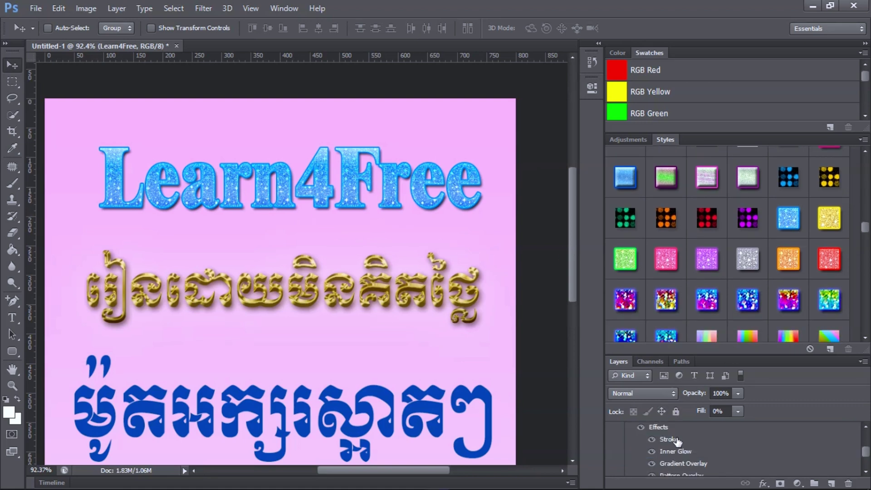
{"action": "scroll", "coordinate": [692, 446], "scroll_direction": "up", "scroll_amount": 1}
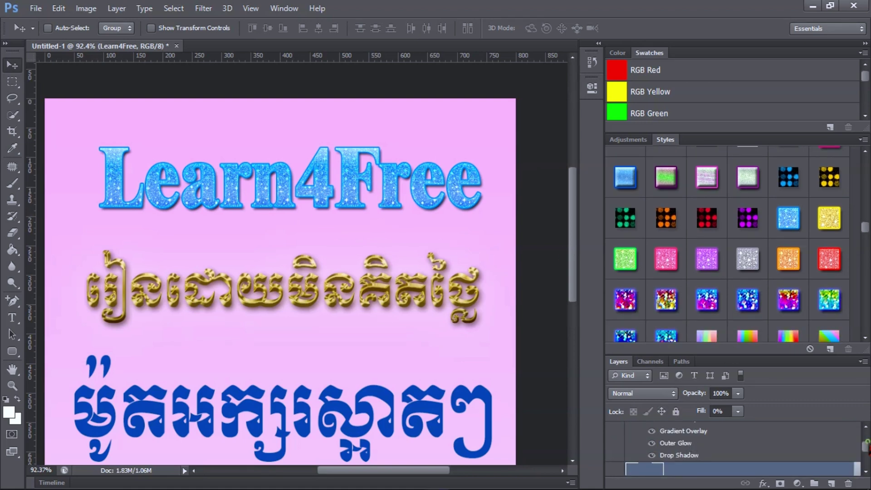
{"action": "scroll", "coordinate": [693, 445], "scroll_direction": "down", "scroll_amount": 2}
{"action": "left_click", "coordinate": [689, 446]}
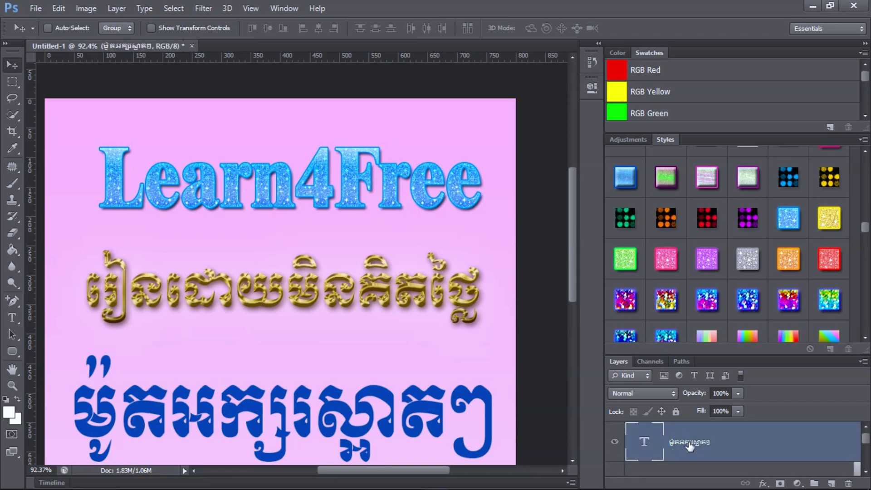
{"action": "scroll", "coordinate": [712, 293], "scroll_direction": "down", "scroll_amount": 1}
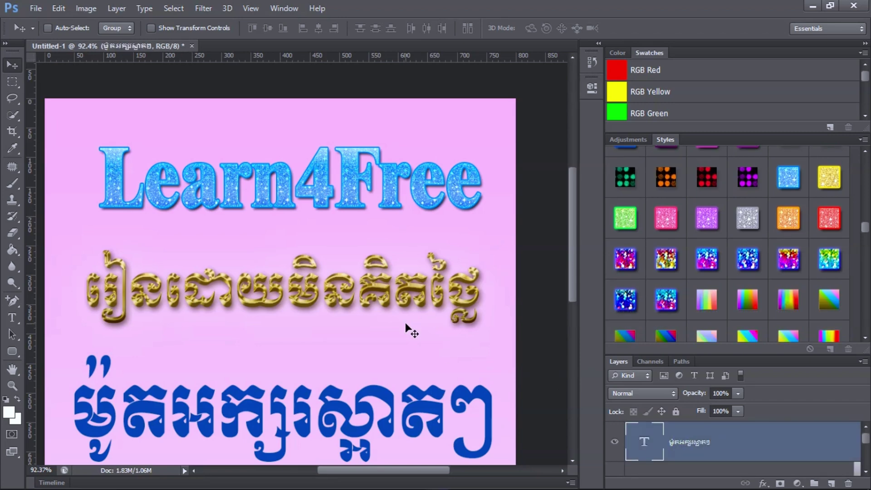
{"action": "scroll", "coordinate": [406, 329], "scroll_direction": "down", "scroll_amount": 3}
{"action": "scroll", "coordinate": [701, 279], "scroll_direction": "down", "scroll_amount": 1}
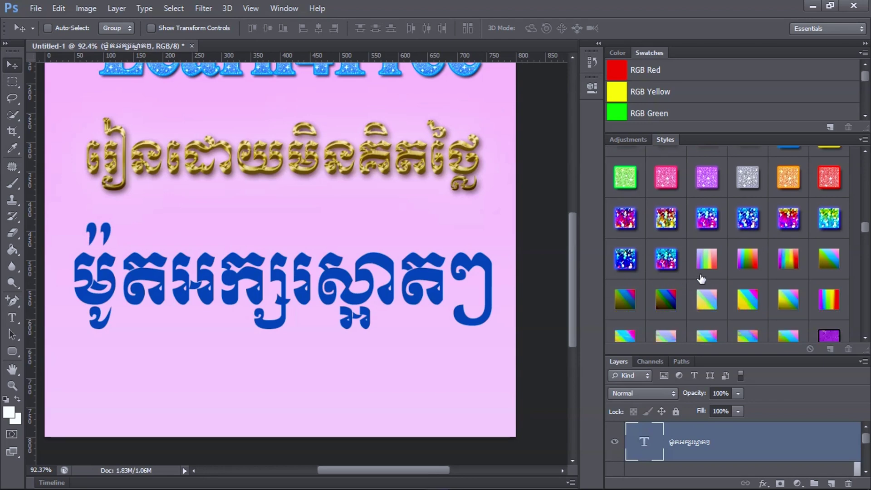
{"action": "left_click", "coordinate": [788, 177]}
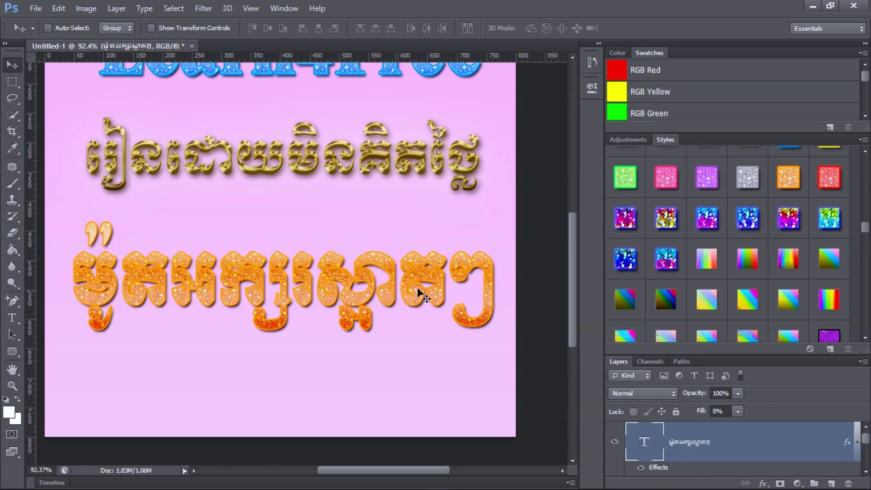
{"action": "left_click", "coordinate": [822, 181]}
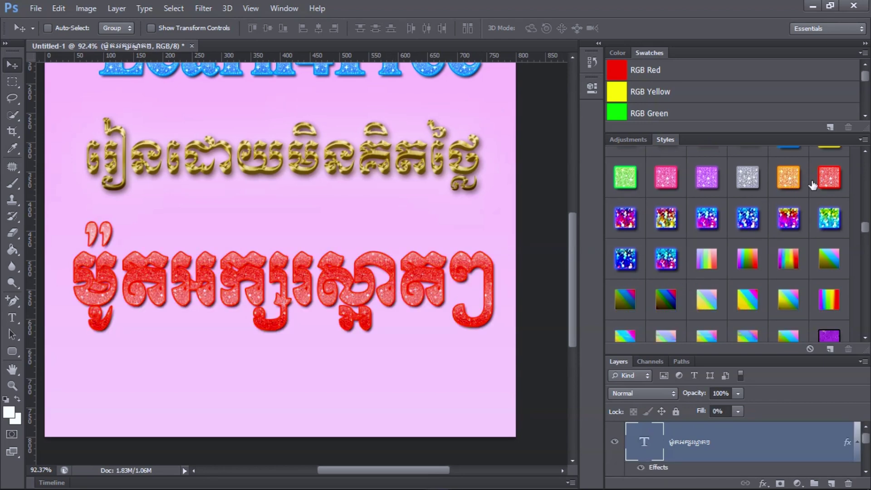
- Try the pink, green, purple and silver glitter styles on the lowest Khmer text
{"action": "left_click", "coordinate": [667, 182]}
{"action": "left_click", "coordinate": [628, 185]}
{"action": "left_click", "coordinate": [675, 186]}
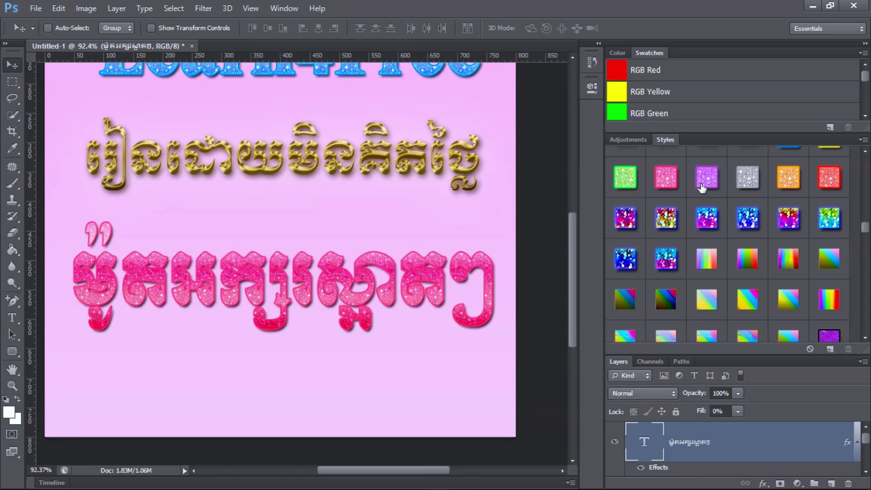
{"action": "left_click", "coordinate": [705, 184]}
{"action": "left_click", "coordinate": [744, 186]}
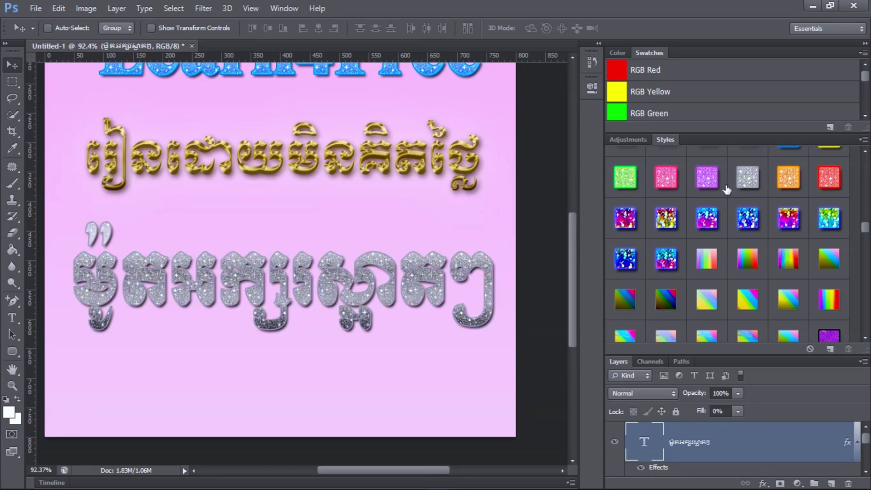
- Compare the purple, orange, red and pink glitter styles on the lowest Khmer text, ending with orange
{"action": "left_click", "coordinate": [710, 180]}
{"action": "left_click", "coordinate": [786, 181]}
{"action": "left_click", "coordinate": [821, 182]}
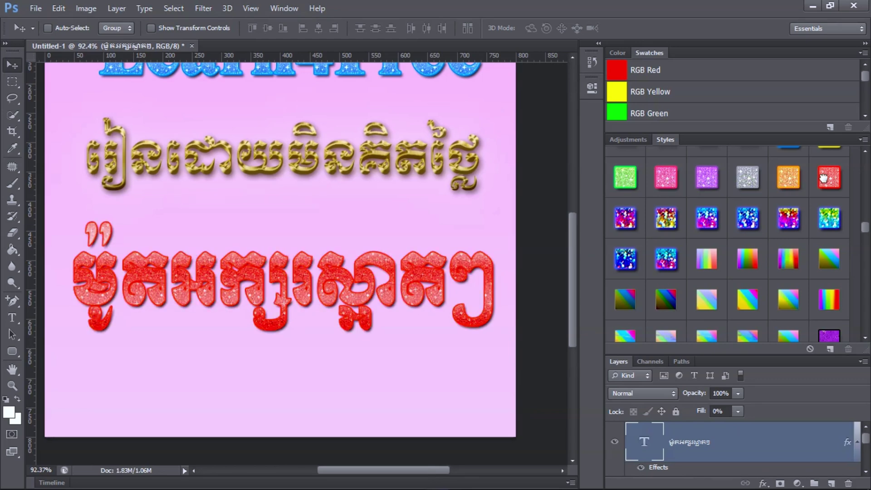
{"action": "left_click", "coordinate": [674, 182]}
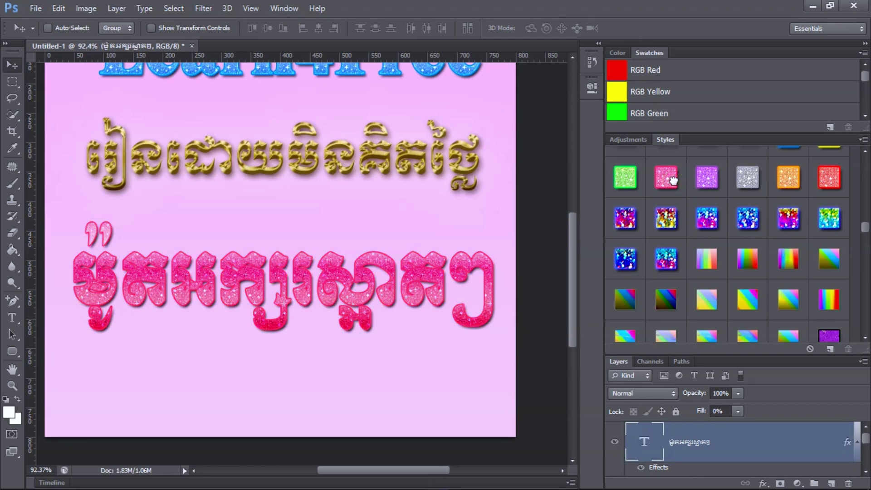
{"action": "left_click", "coordinate": [787, 179]}
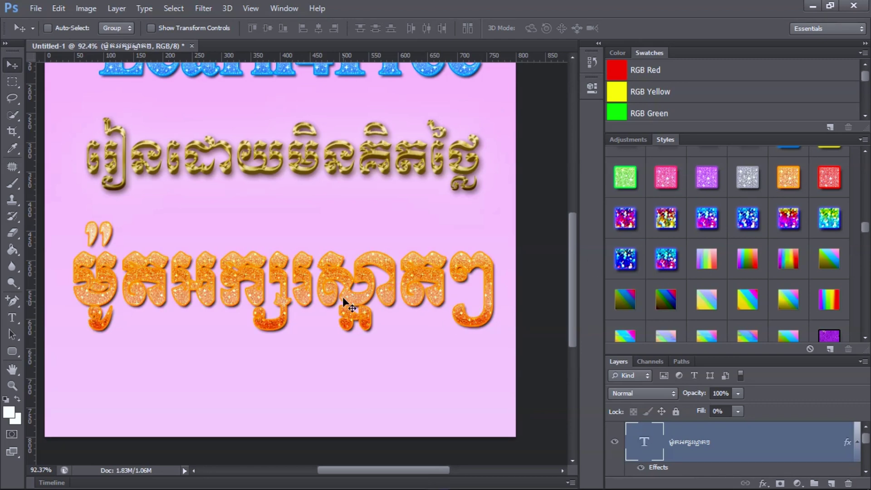
- Apply the orange glitter style with a pink outline to the lowest Khmer text and inspect it up close
{"action": "scroll", "coordinate": [344, 298], "scroll_direction": "up", "scroll_amount": 3}
{"action": "scroll", "coordinate": [345, 299], "scroll_direction": "right", "scroll_amount": 1}
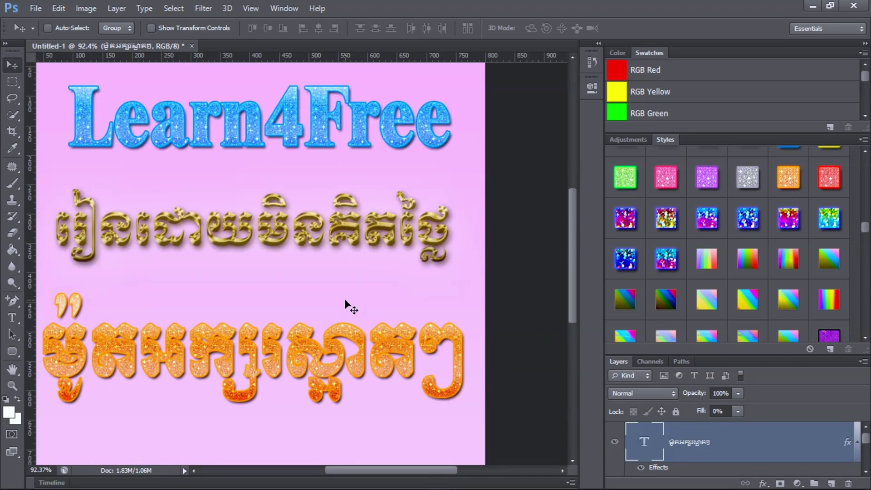
{"action": "scroll", "coordinate": [345, 299], "scroll_direction": "down", "scroll_amount": 2}
{"action": "scroll", "coordinate": [725, 249], "scroll_direction": "down", "scroll_amount": 4}
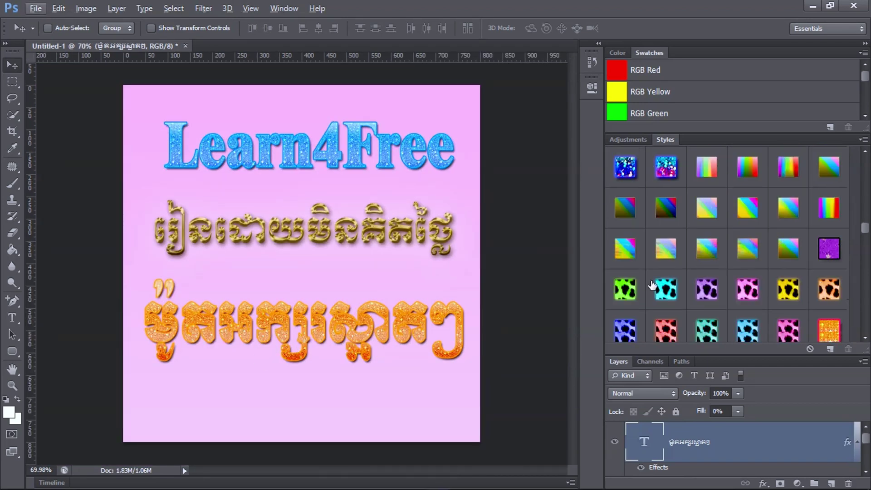
{"action": "left_click", "coordinate": [829, 249]}
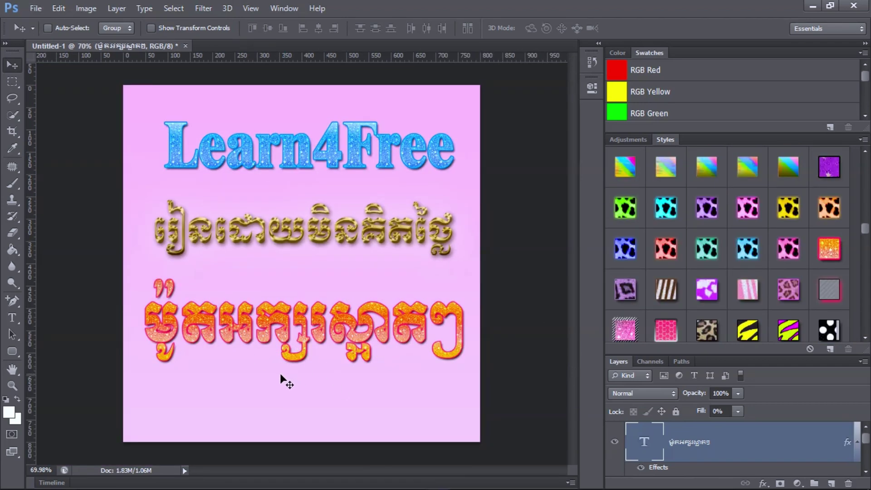
{"action": "scroll", "coordinate": [266, 366], "scroll_direction": "up", "scroll_amount": 2}
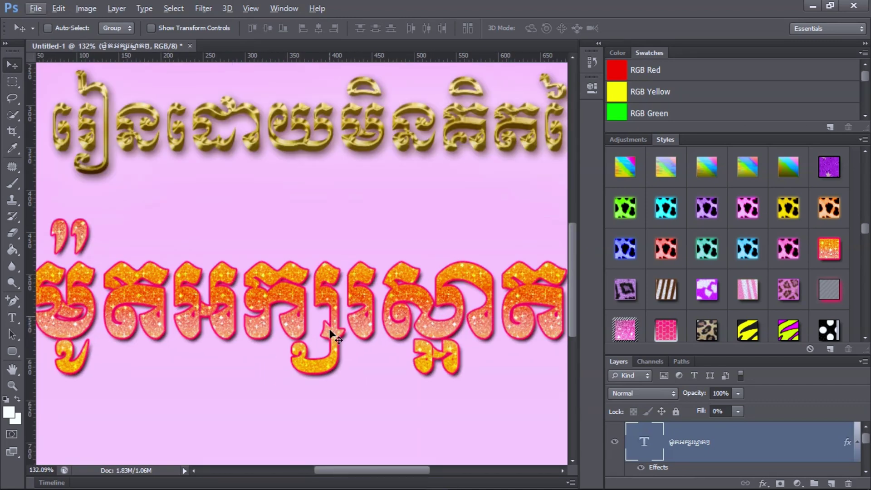
{"action": "scroll", "coordinate": [338, 293], "scroll_direction": "up", "scroll_amount": 2}
{"action": "scroll", "coordinate": [338, 293], "scroll_direction": "up", "scroll_amount": 3}
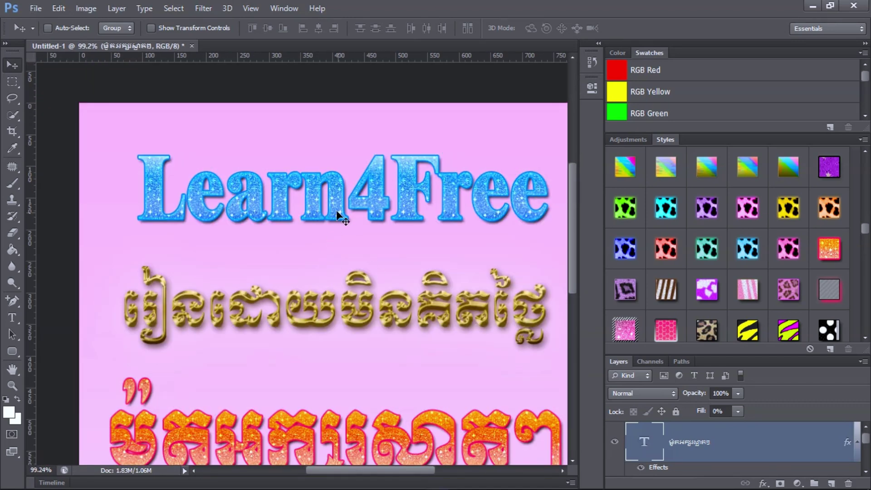
{"action": "scroll", "coordinate": [336, 290], "scroll_direction": "down", "scroll_amount": 2}
{"action": "scroll", "coordinate": [449, 345], "scroll_direction": "down", "scroll_amount": 2}
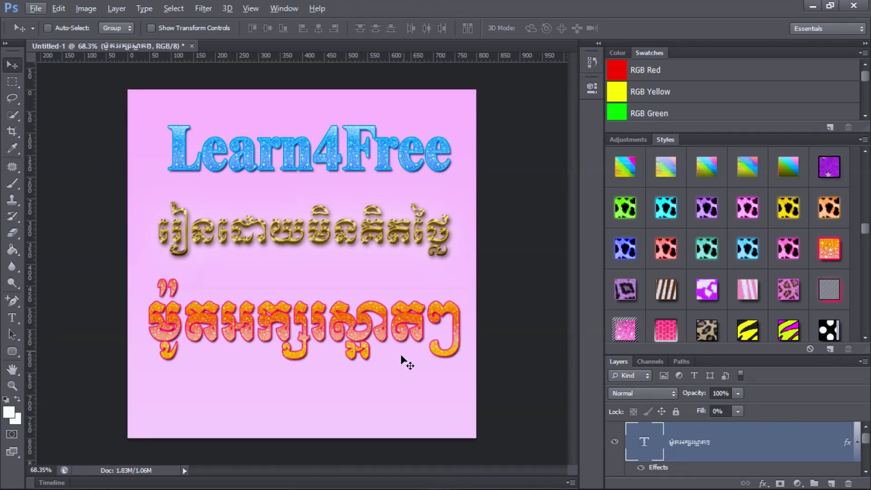
- Try a dark red pyramid style and apply the translucent grey pyramid style to the middle Khmer text
{"action": "left_click_drag", "start_coordinate": [865, 229], "coordinate": [860, 337]}
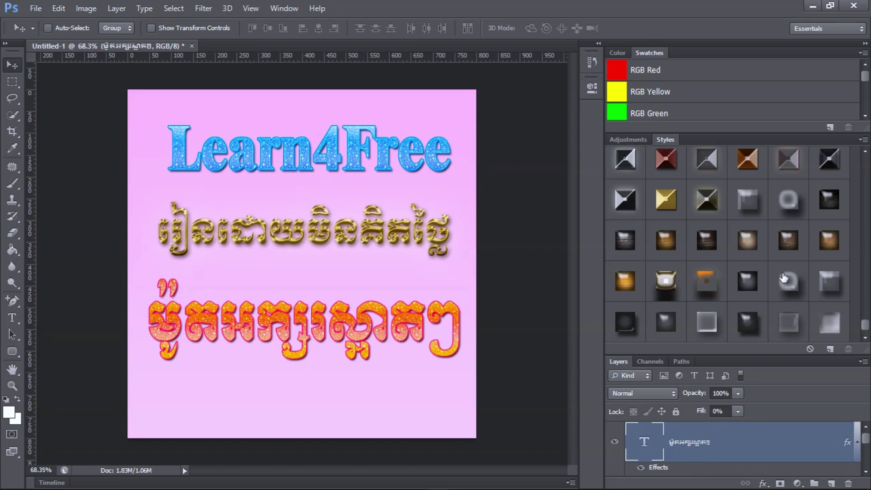
{"action": "scroll", "coordinate": [774, 258], "scroll_direction": "down", "scroll_amount": 2}
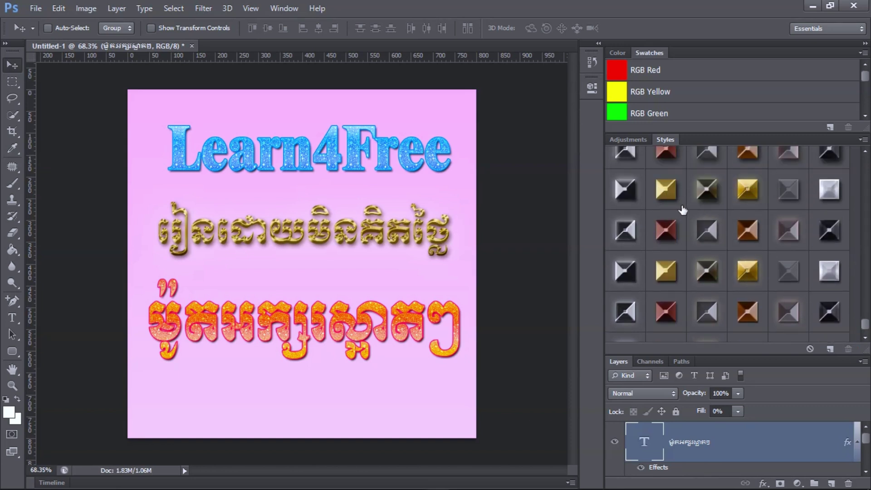
{"action": "scroll", "coordinate": [697, 258], "scroll_direction": "down", "scroll_amount": 1}
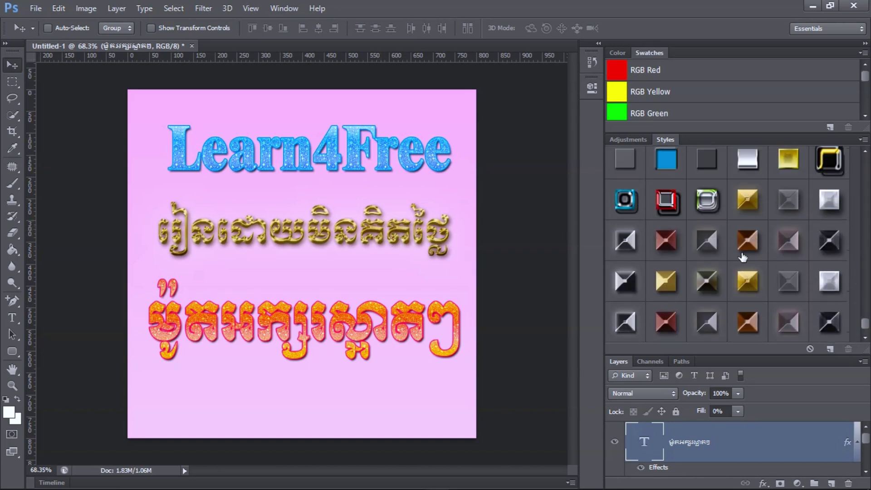
{"action": "left_click", "coordinate": [665, 220]}
{"action": "left_click", "coordinate": [791, 220]}
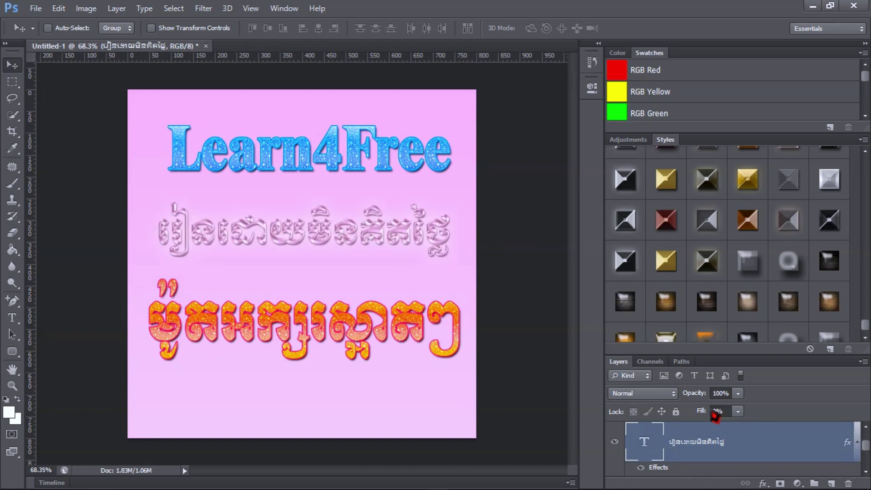
- Select the background Layer 0 and apply the gold pyramid bevel style to it
{"action": "scroll", "coordinate": [725, 458], "scroll_direction": "down", "scroll_amount": 2}
{"action": "left_click", "coordinate": [654, 428]}
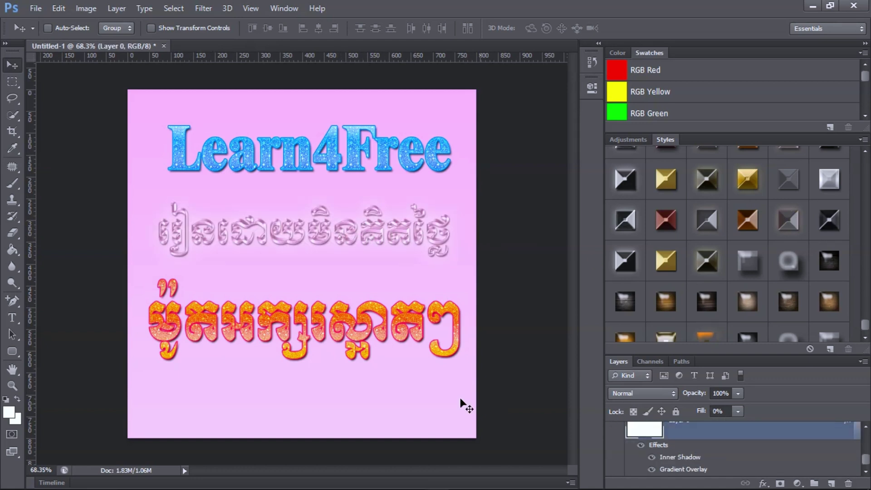
{"action": "left_click", "coordinate": [757, 259]}
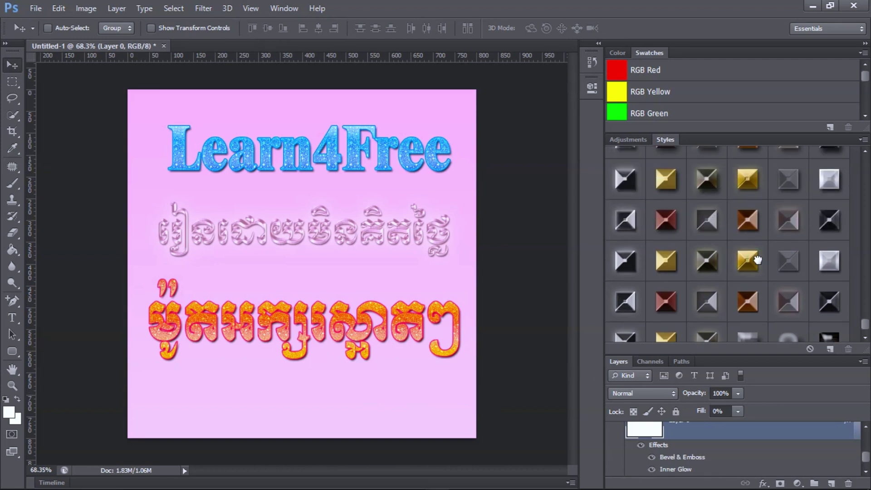
{"action": "left_click", "coordinate": [755, 261]}
{"action": "scroll", "coordinate": [705, 226], "scroll_direction": "up", "scroll_amount": 10}
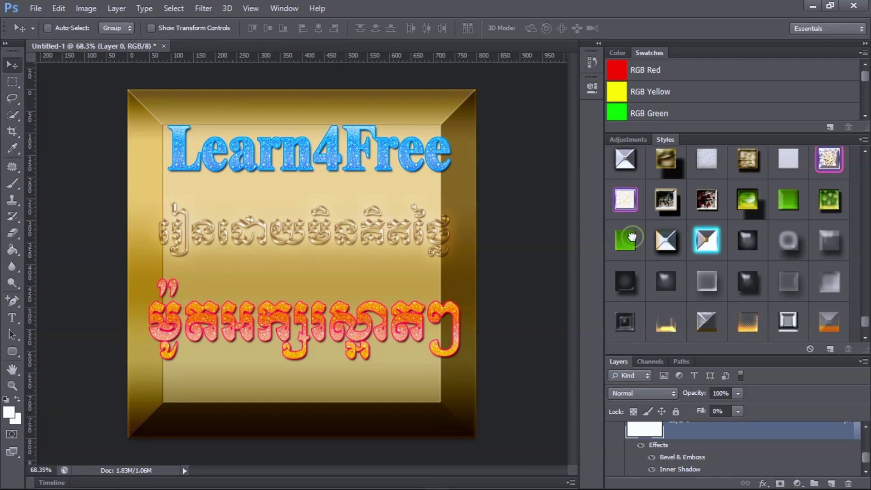
- Try the pink polka-dot style and the pink-and-white furry patch style on Layer 0
{"action": "scroll", "coordinate": [658, 245], "scroll_direction": "down", "scroll_amount": 5}
{"action": "left_click", "coordinate": [707, 266]}
{"action": "left_click", "coordinate": [759, 258]}
{"action": "scroll", "coordinate": [759, 258], "scroll_direction": "up", "scroll_amount": 2}
{"action": "scroll", "coordinate": [744, 252], "scroll_direction": "up", "scroll_amount": 2}
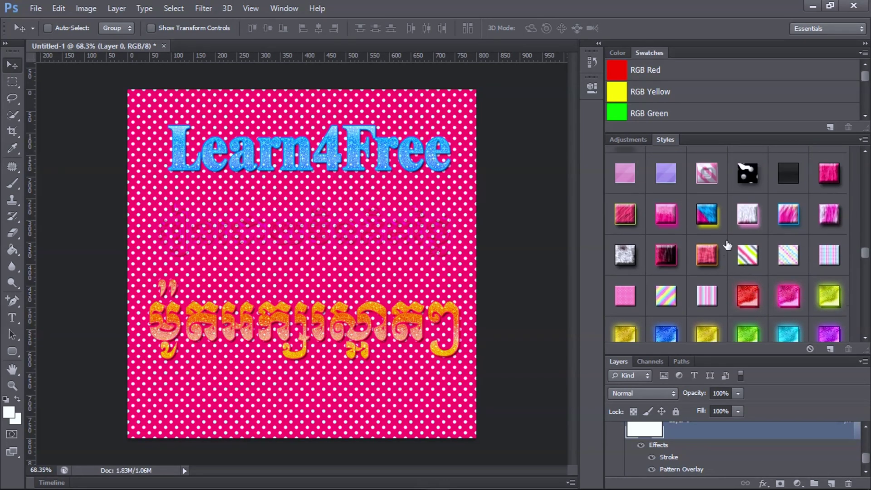
{"action": "left_click", "coordinate": [739, 229]}
- Try the pink, purple, orange and yellow glitter styles on the Layer 0 background
{"action": "scroll", "coordinate": [726, 245], "scroll_direction": "down", "scroll_amount": 5}
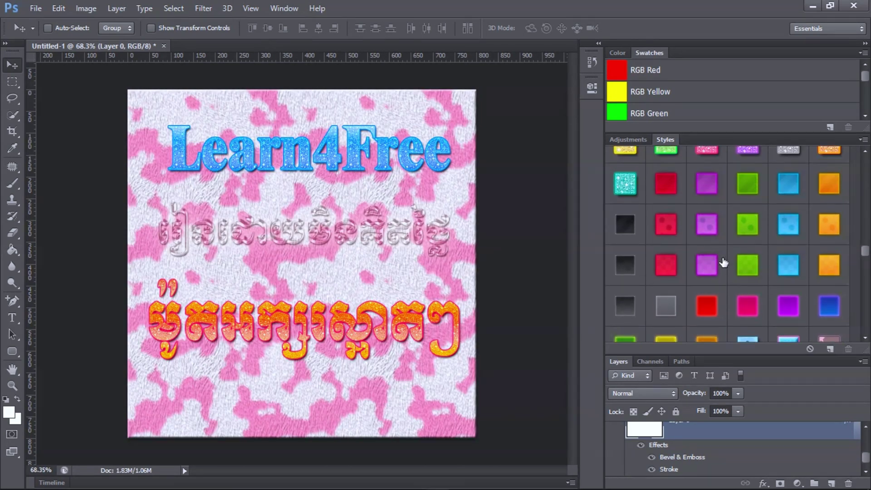
{"action": "left_click", "coordinate": [710, 196]}
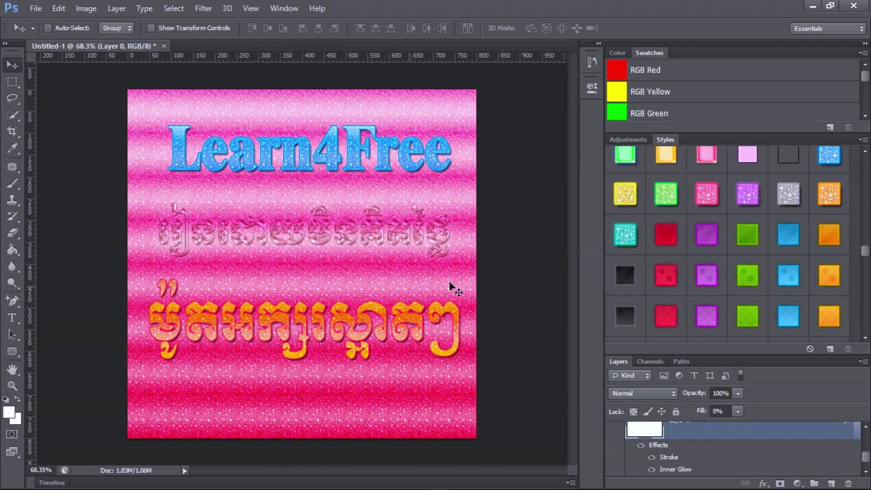
{"action": "left_click", "coordinate": [747, 194]}
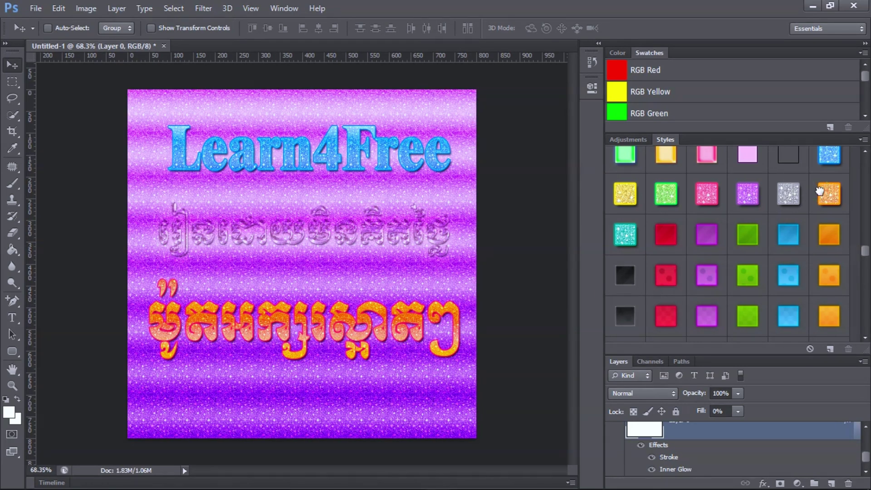
{"action": "left_click", "coordinate": [820, 190]}
{"action": "left_click", "coordinate": [624, 200]}
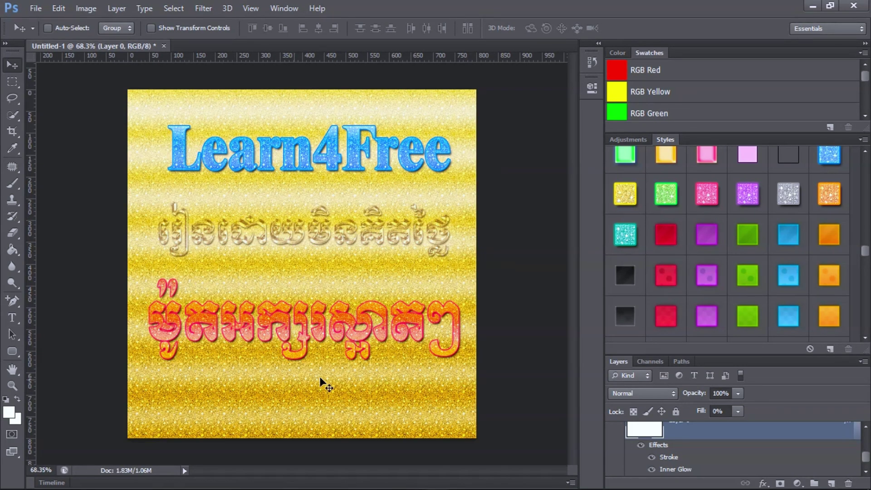
- Try the blue glitter style on Layer 0 and apply the purple glitter style as its background look
{"action": "scroll", "coordinate": [674, 254], "scroll_direction": "up", "scroll_amount": 2}
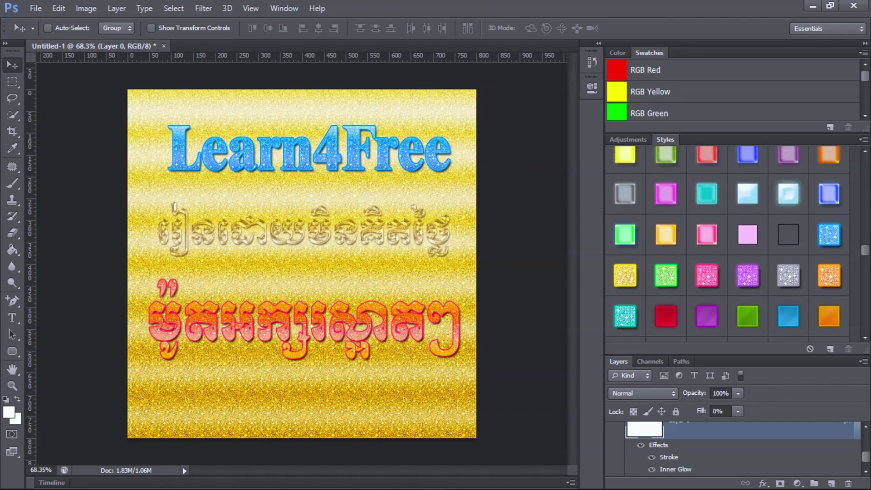
{"action": "left_click", "coordinate": [835, 237]}
{"action": "left_click", "coordinate": [746, 275]}
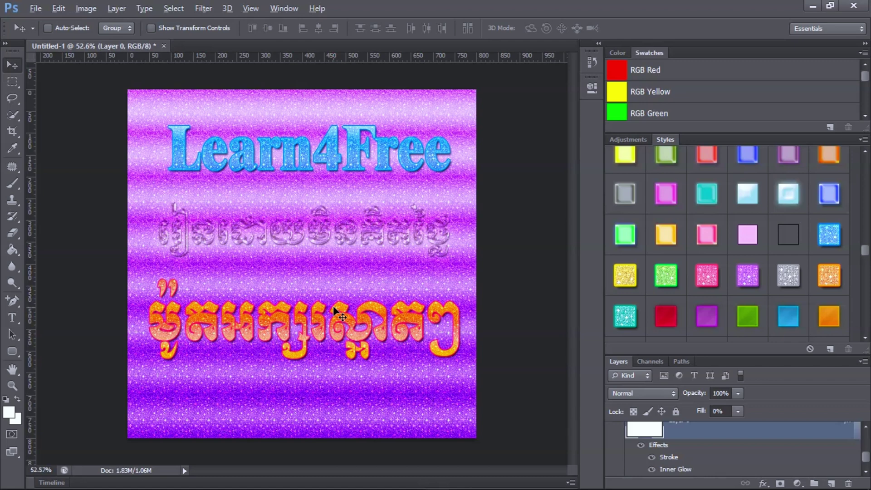
{"action": "scroll", "coordinate": [333, 311], "scroll_direction": "up", "scroll_amount": 1}
{"action": "scroll", "coordinate": [796, 267], "scroll_direction": "up", "scroll_amount": 1}
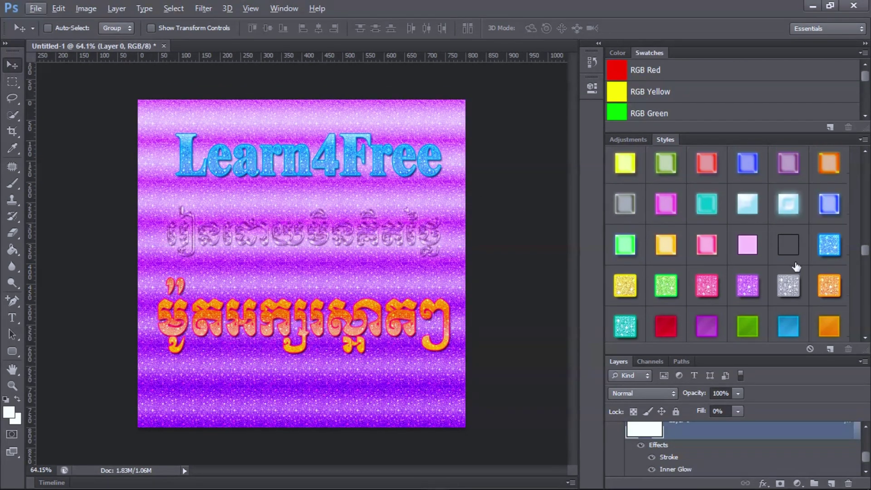
{"action": "scroll", "coordinate": [796, 267], "scroll_direction": "up", "scroll_amount": 3}
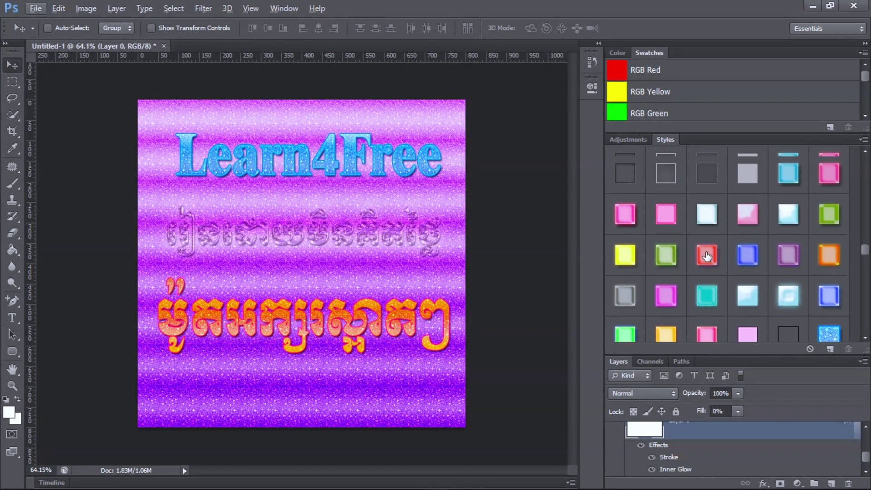
- Browse the remaining style presets and quit Photoshop without saving Untitled-1
{"action": "scroll", "coordinate": [707, 256], "scroll_direction": "up", "scroll_amount": 6}
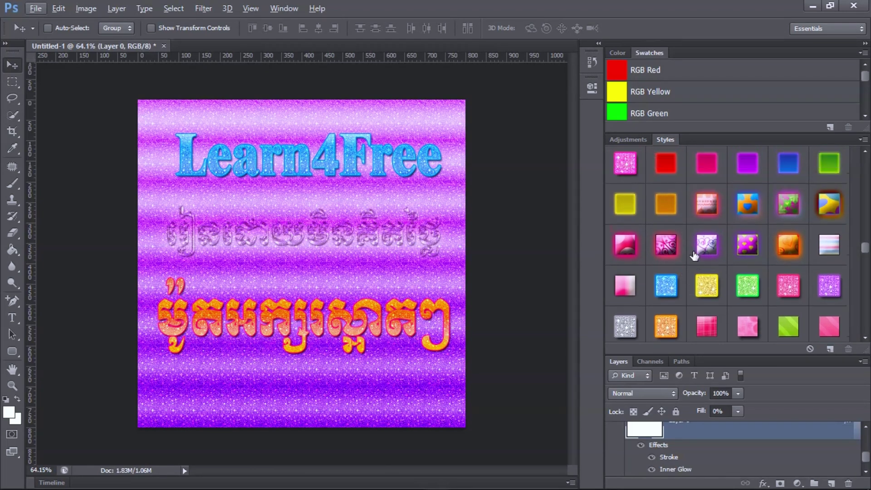
{"action": "scroll", "coordinate": [693, 256], "scroll_direction": "up", "scroll_amount": 1}
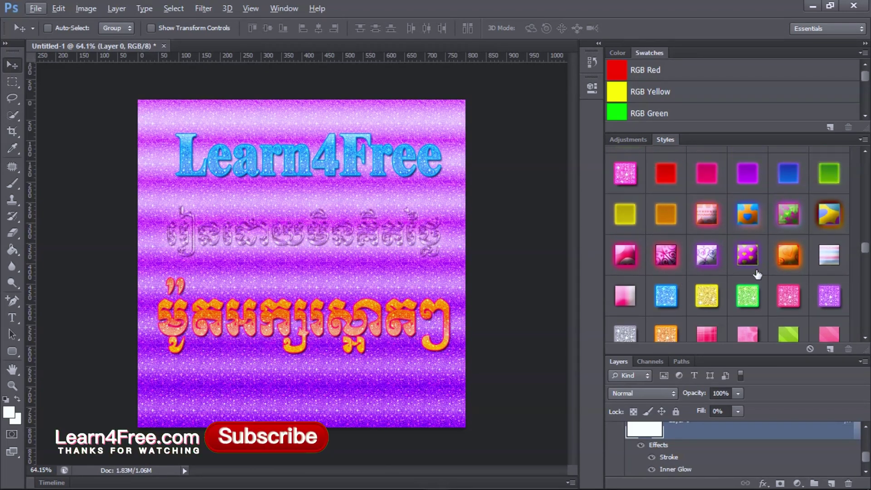
{"action": "scroll", "coordinate": [757, 274], "scroll_direction": "down", "scroll_amount": 2}
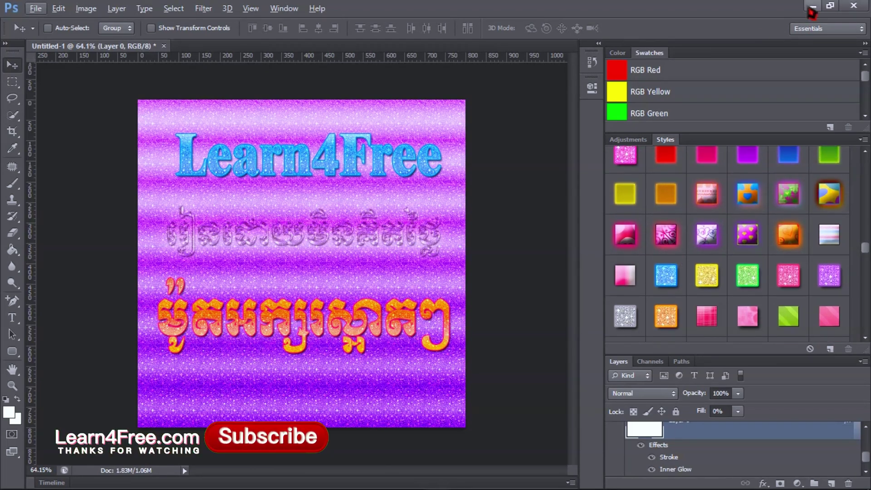
{"action": "left_click", "coordinate": [851, 13]}
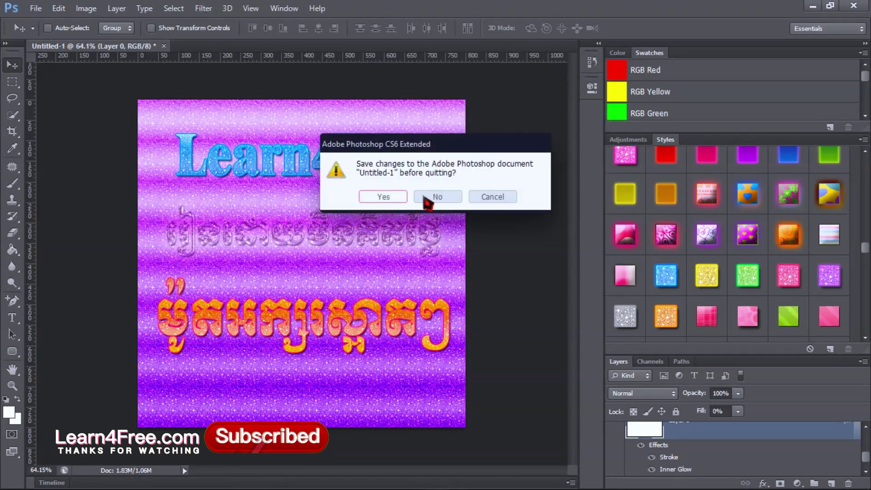
{"action": "left_click", "coordinate": [427, 202]}
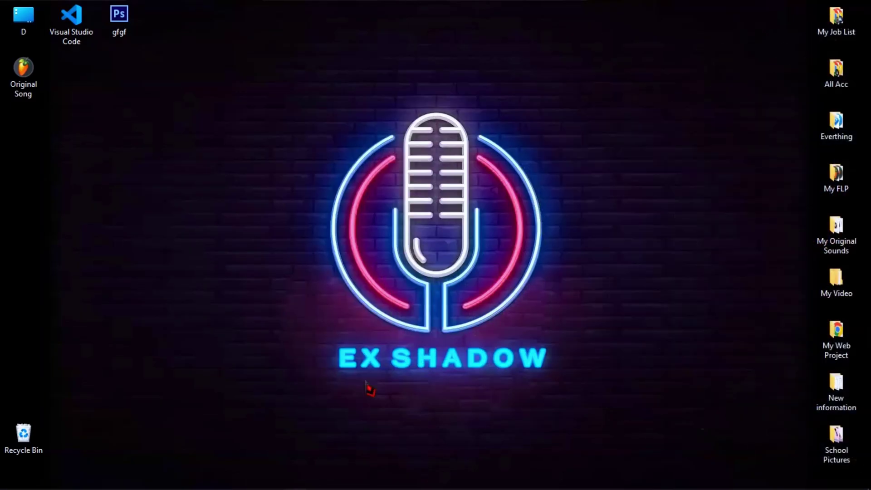
{"action": "right_click", "coordinate": [574, 161]}
{"action": "left_click", "coordinate": [579, 185]}
{"action": "right_click", "coordinate": [565, 141]}
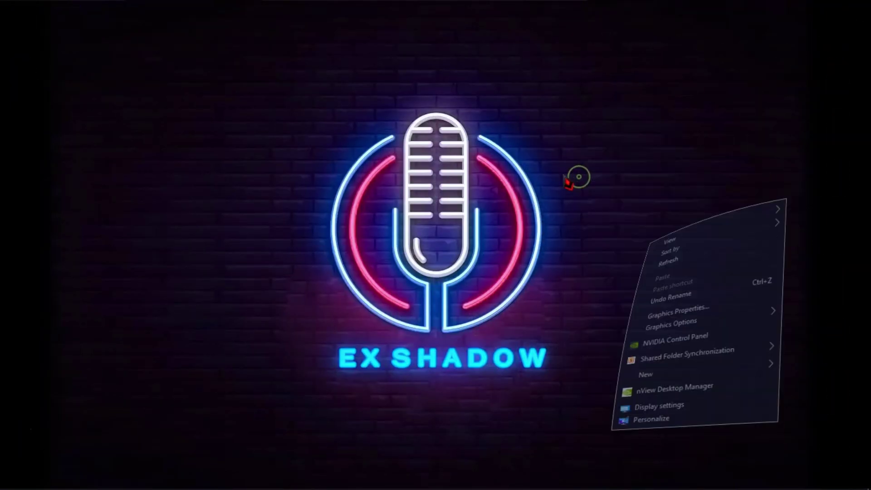
{"action": "right_click", "coordinate": [554, 162]}
{"action": "left_click", "coordinate": [575, 197]}
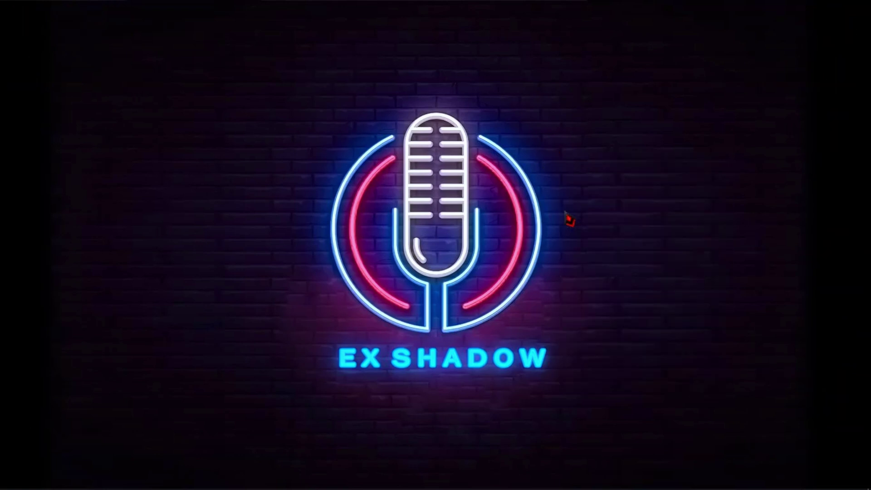
{"action": "right_click", "coordinate": [563, 172]}
{"action": "left_click", "coordinate": [585, 209]}
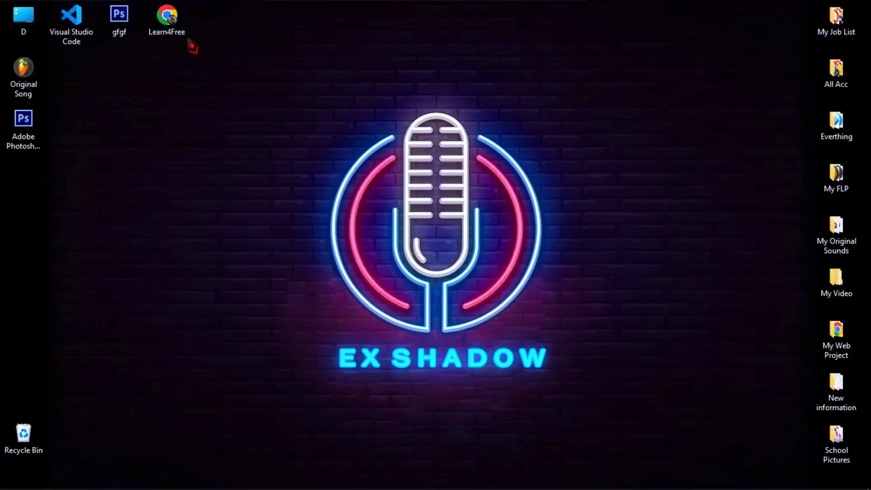
{"action": "right_click", "coordinate": [570, 155]}
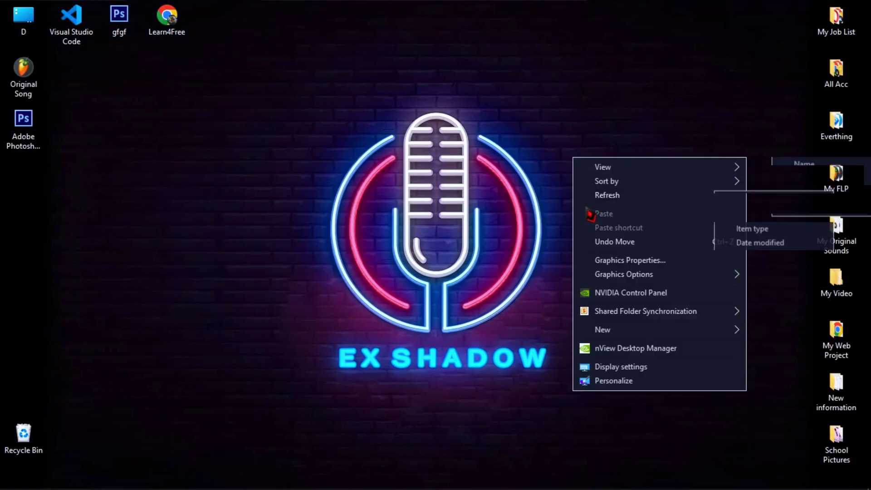
{"action": "left_click", "coordinate": [592, 195]}
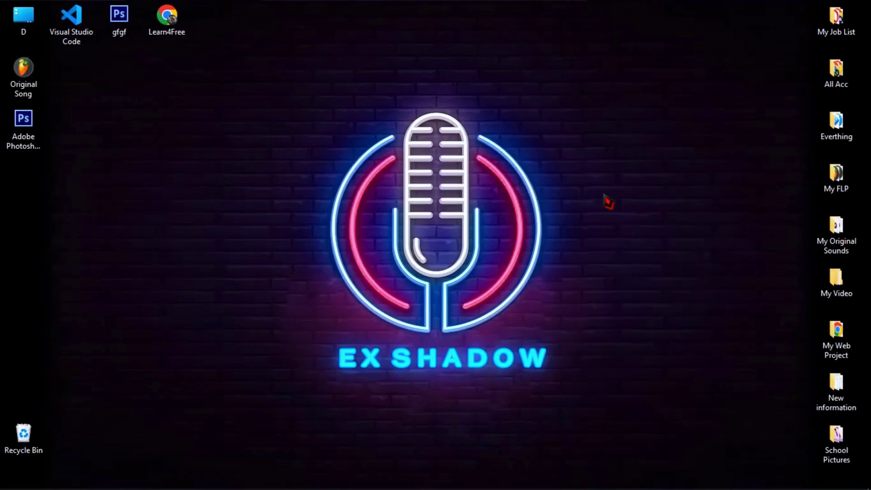
- Open Chrome in a maximized window and load the copied Google Drive share link for the styles archive
{"action": "double_click", "coordinate": [174, 30]}
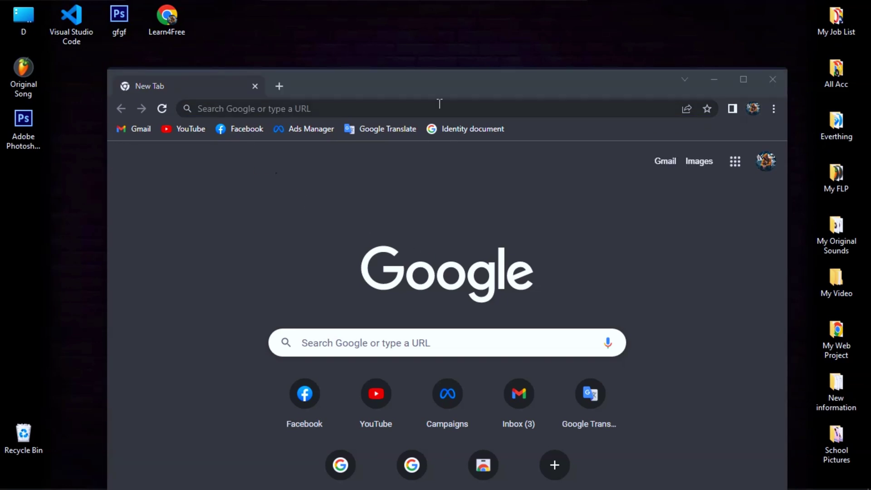
{"action": "double_click", "coordinate": [726, 92]}
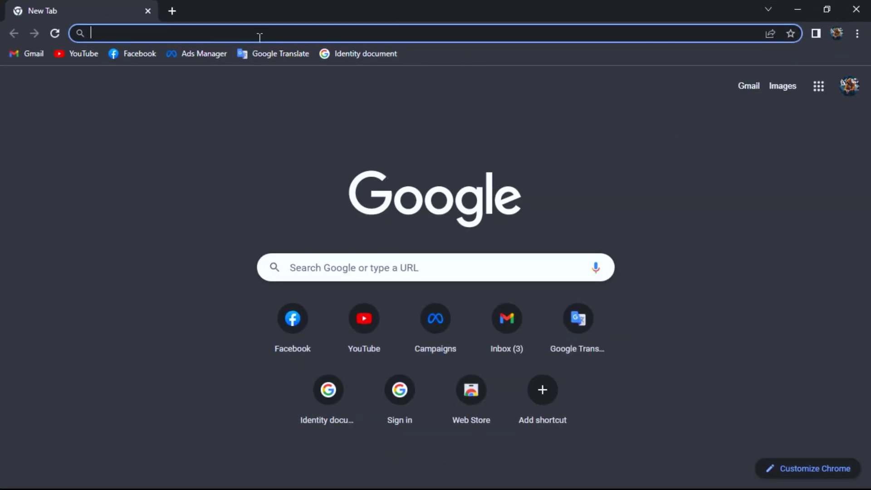
{"action": "left_click", "coordinate": [260, 36]}
{"action": "right_click", "coordinate": [260, 34]}
{"action": "left_click", "coordinate": [292, 119]}
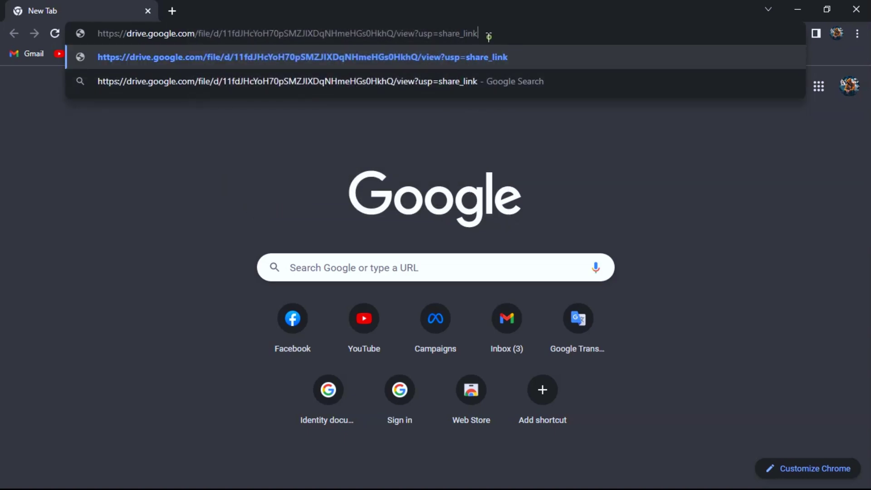
{"action": "left_click_drag", "start_coordinate": [489, 36], "coordinate": [96, 34]}
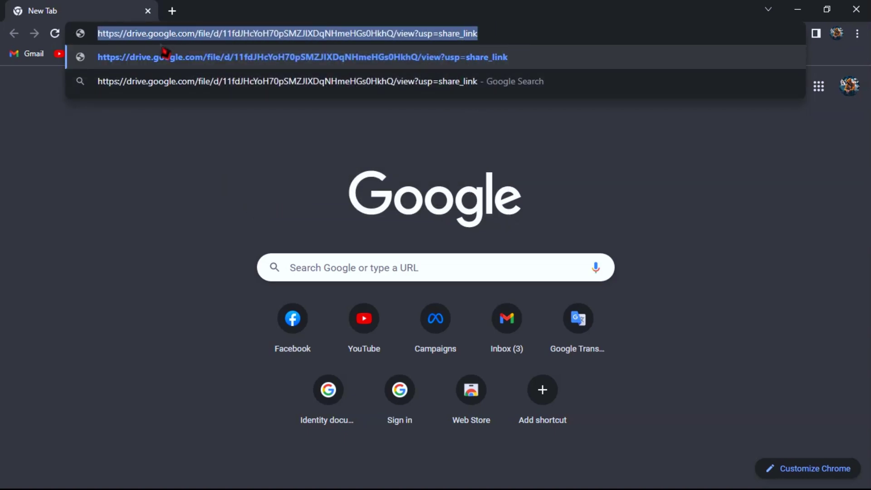
{"action": "left_click", "coordinate": [490, 33]}
{"action": "key", "text": "Return"}
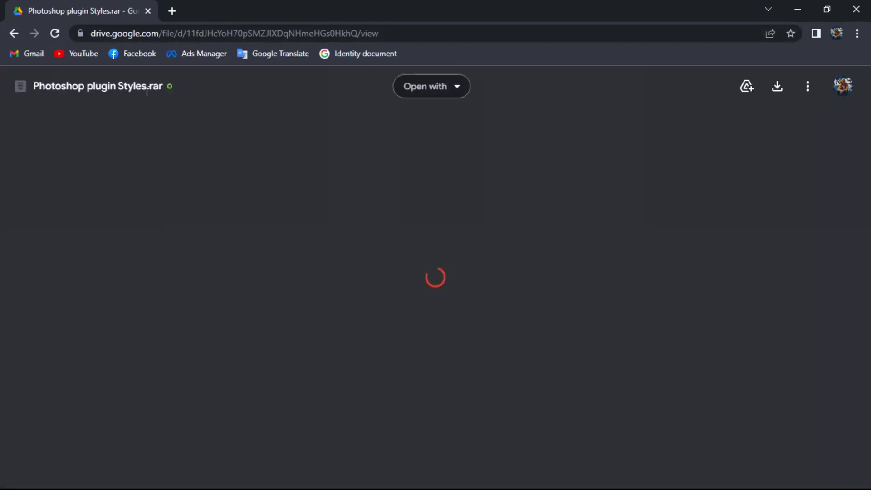
- Download Photoshop plugin Styles.rar from Google Drive, accepting the download without a virus scan
{"action": "left_click_drag", "start_coordinate": [146, 91], "coordinate": [33, 87]}
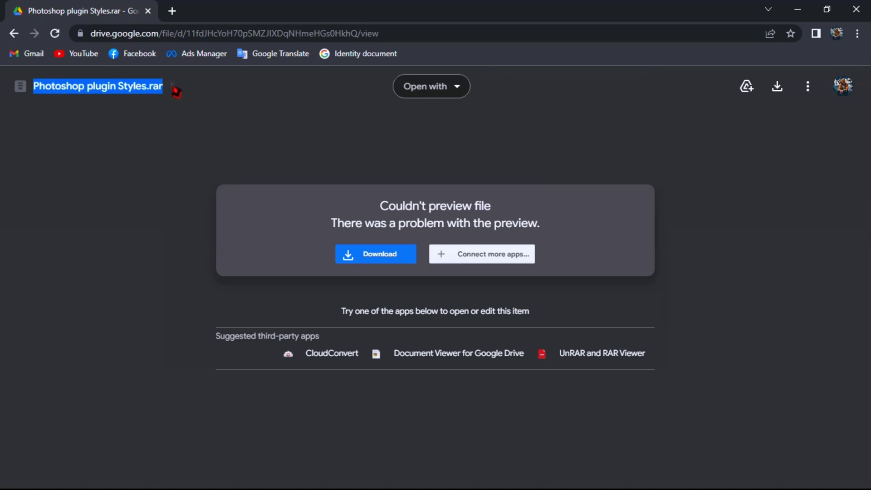
{"action": "left_click", "coordinate": [176, 91]}
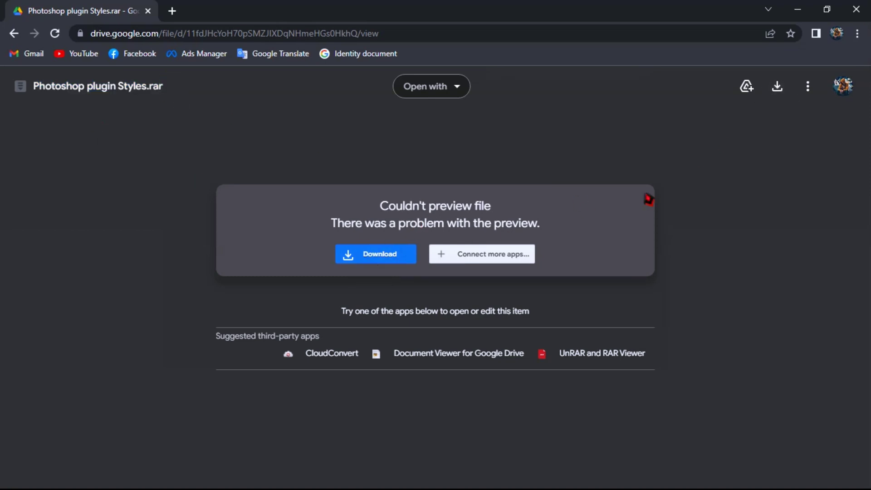
{"action": "left_click", "coordinate": [385, 262]}
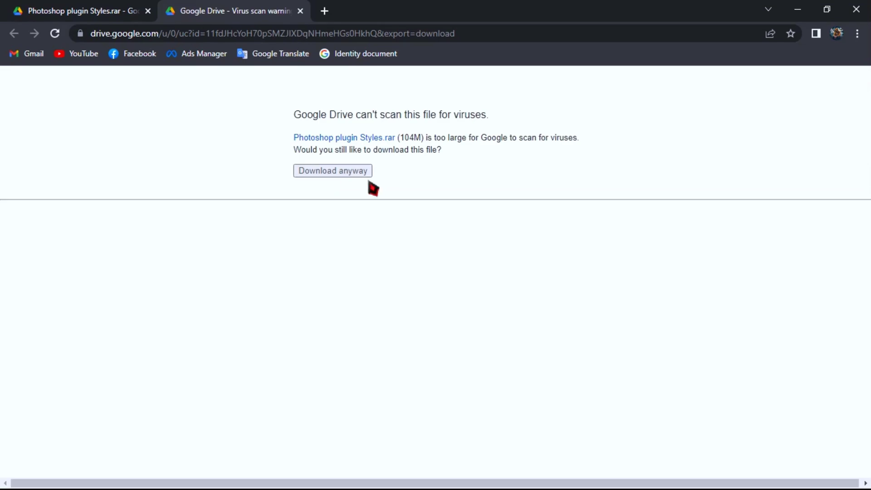
{"action": "left_click", "coordinate": [433, 155]}
{"action": "left_click", "coordinate": [334, 173]}
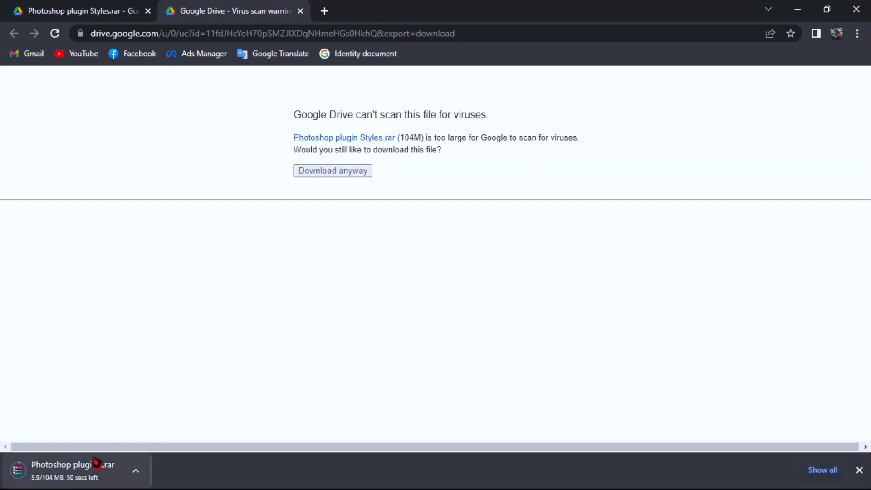
- Show the downloaded Photoshop plugin Styles.rar in its folder and try to move it to the desktop
{"action": "left_click", "coordinate": [836, 476]}
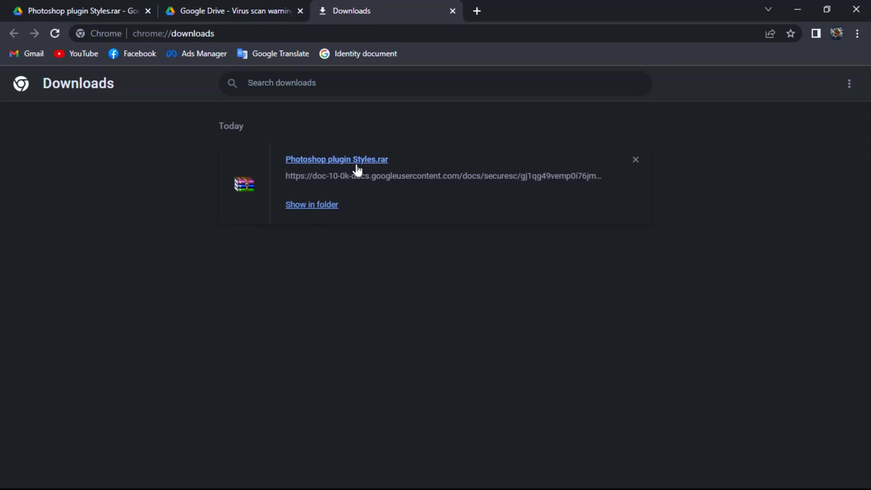
{"action": "left_click", "coordinate": [316, 206]}
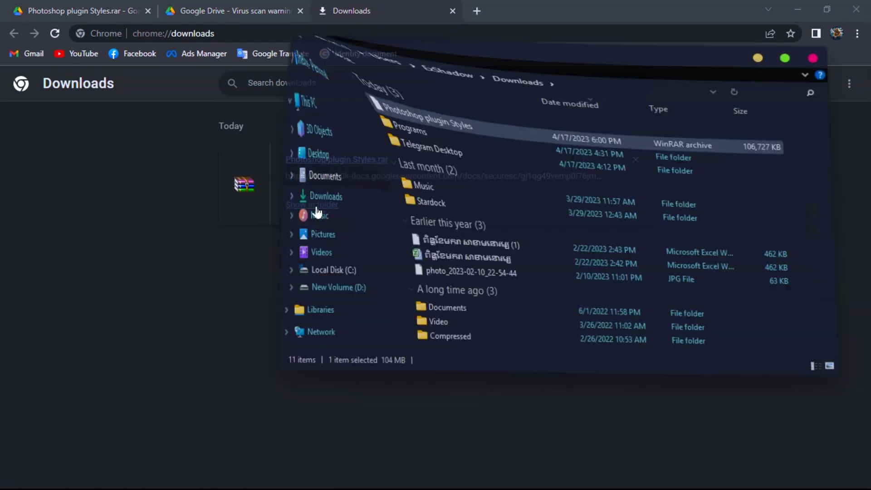
{"action": "left_click_drag", "start_coordinate": [463, 154], "coordinate": [336, 202]}
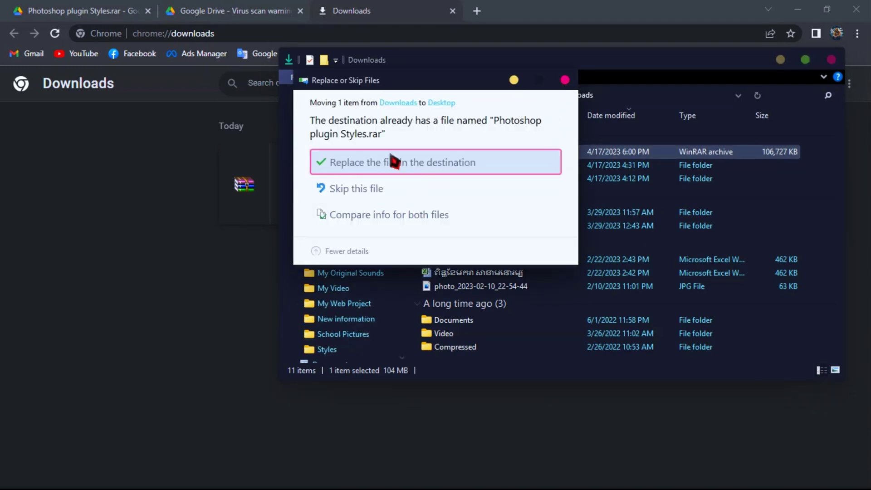
- Close Chrome, cancel the pending file replacement and close the Downloads folder window
{"action": "left_click", "coordinate": [840, 10]}
{"action": "left_click", "coordinate": [856, 9]}
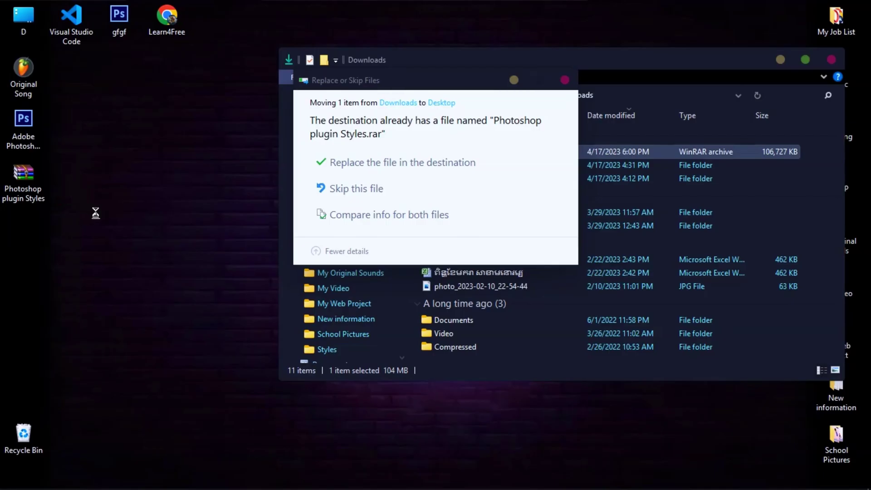
{"action": "right_click", "coordinate": [78, 180]}
{"action": "left_click", "coordinate": [117, 226]}
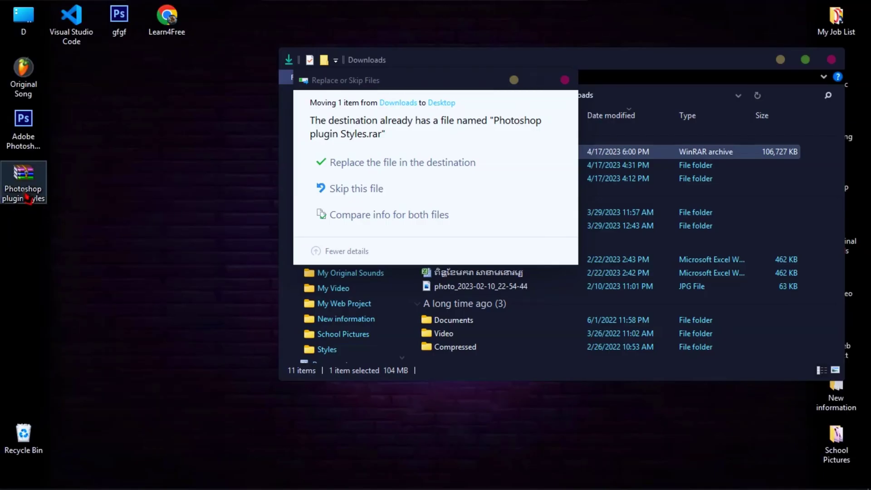
{"action": "left_click", "coordinate": [565, 80]}
{"action": "left_click_drag", "start_coordinate": [553, 66], "coordinate": [423, 55]}
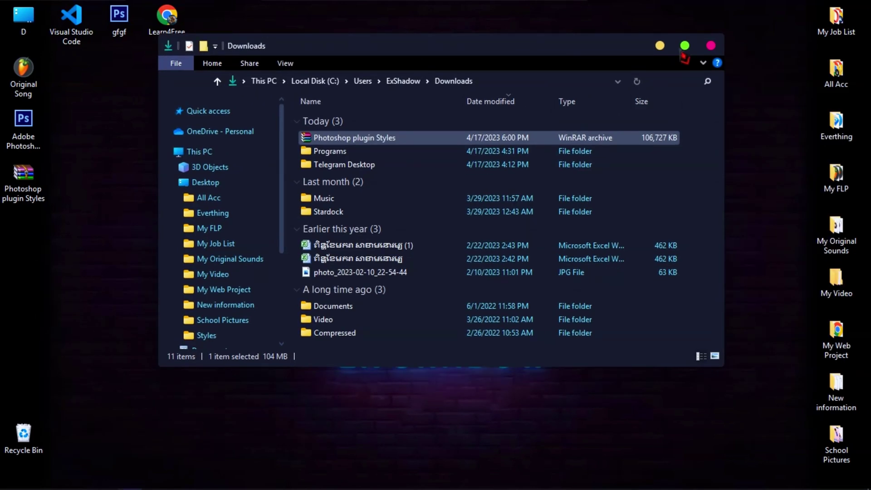
{"action": "left_click", "coordinate": [710, 46]}
{"action": "right_click", "coordinate": [358, 106]}
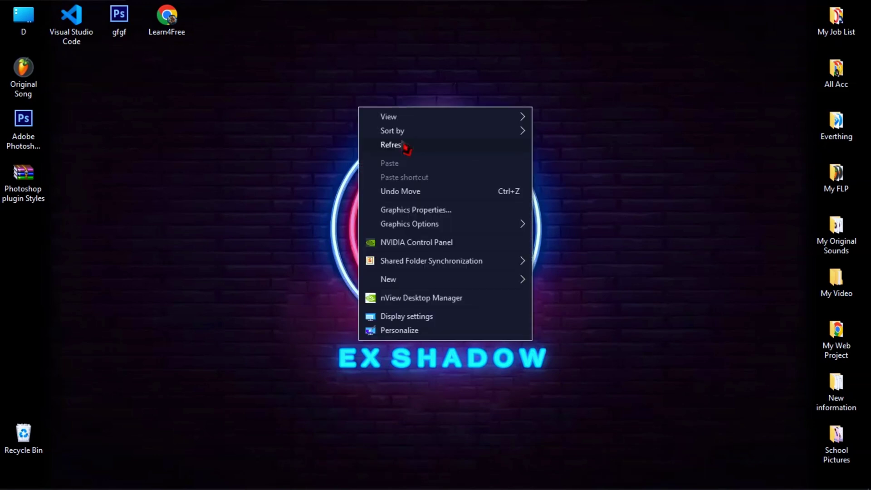
{"action": "left_click", "coordinate": [406, 149]}
{"action": "right_click", "coordinate": [110, 171]}
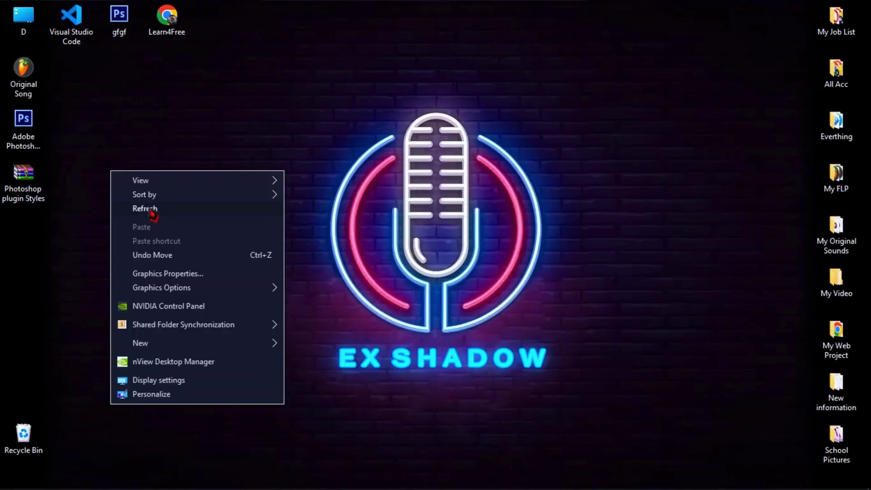
{"action": "left_click", "coordinate": [152, 208]}
- Move the Photoshop plugin Styles archive to a free spot on the desktop and extract its contents there
{"action": "left_click_drag", "start_coordinate": [24, 179], "coordinate": [281, 93]}
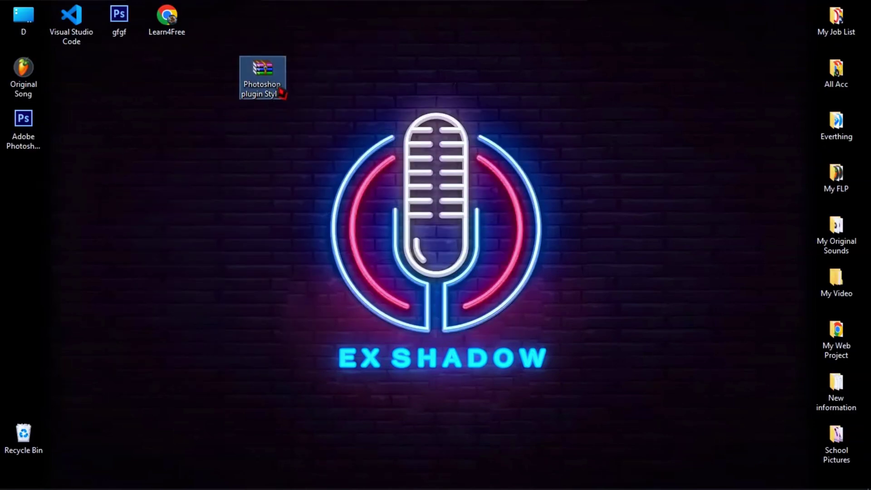
{"action": "right_click", "coordinate": [263, 73]}
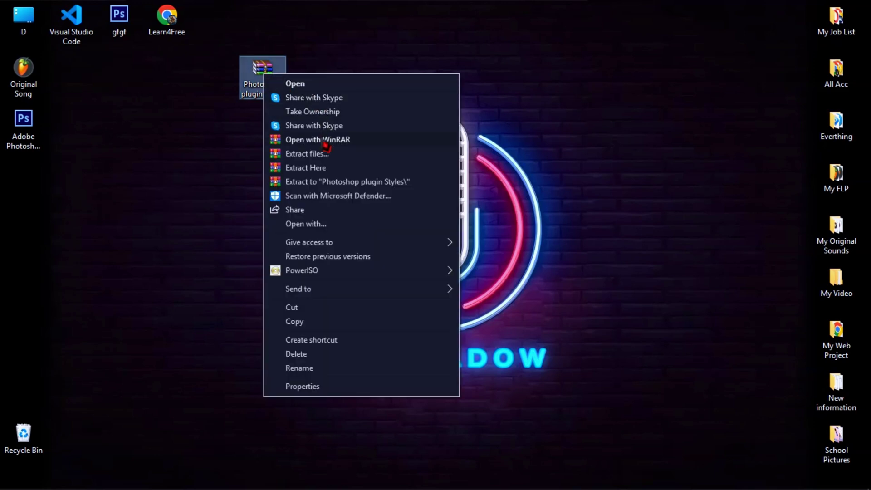
{"action": "left_click", "coordinate": [309, 168]}
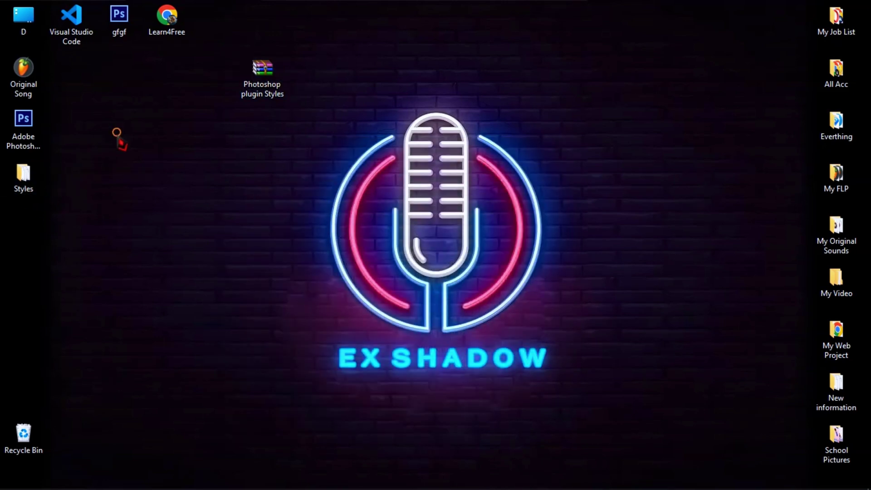
- Rearrange the desktop, placing the archive beside the Learn4Free shortcut and the extracted Styles folder in open space
{"action": "right_click", "coordinate": [119, 135]}
{"action": "left_click", "coordinate": [267, 74]}
{"action": "left_click_drag", "start_coordinate": [268, 75], "coordinate": [227, 25]}
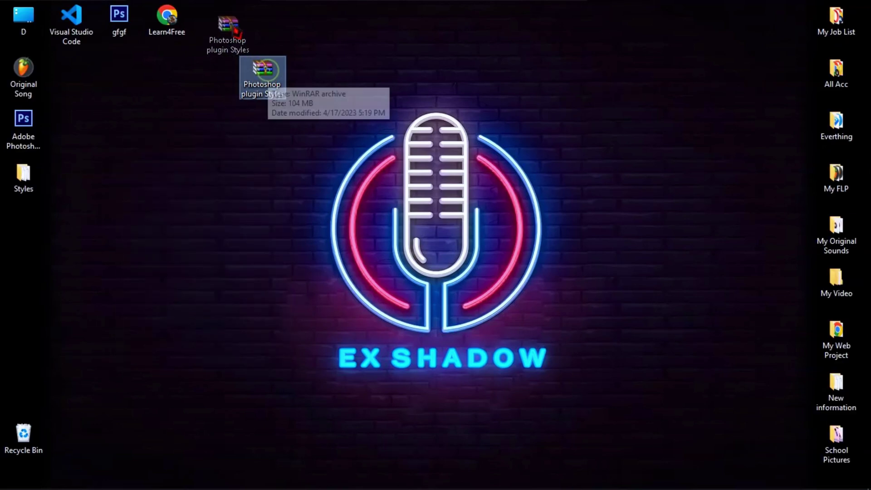
{"action": "left_click_drag", "start_coordinate": [34, 193], "coordinate": [152, 129]}
- Open the Styles folder and copy all four files, the three .asl style packs and Untitled Swatches.aco
{"action": "double_click", "coordinate": [153, 128]}
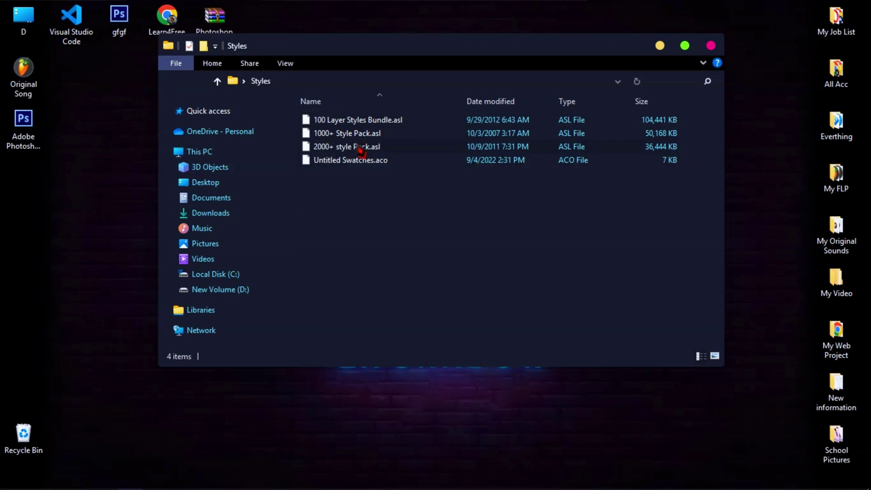
{"action": "left_click_drag", "start_coordinate": [359, 193], "coordinate": [356, 124]}
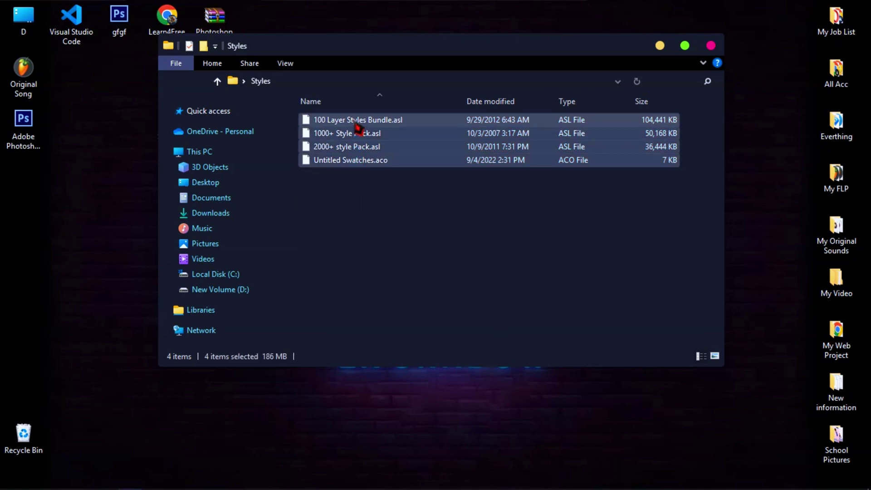
{"action": "right_click", "coordinate": [352, 121]}
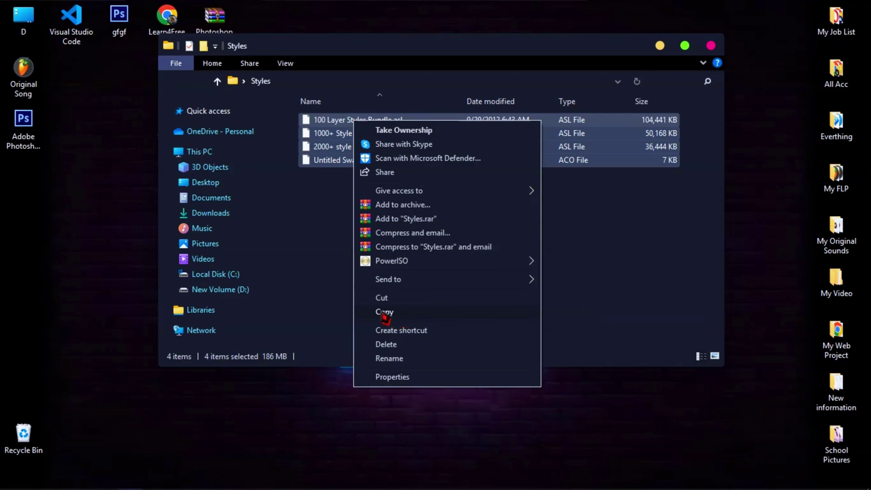
{"action": "left_click", "coordinate": [381, 312]}
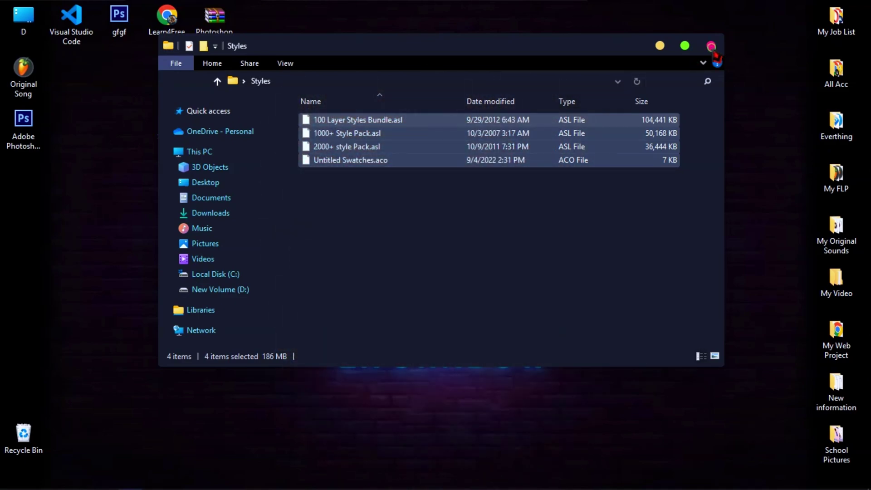
- Close the extracted Styles folder window and refresh the desktop
{"action": "left_click", "coordinate": [711, 47]}
{"action": "right_click", "coordinate": [333, 54]}
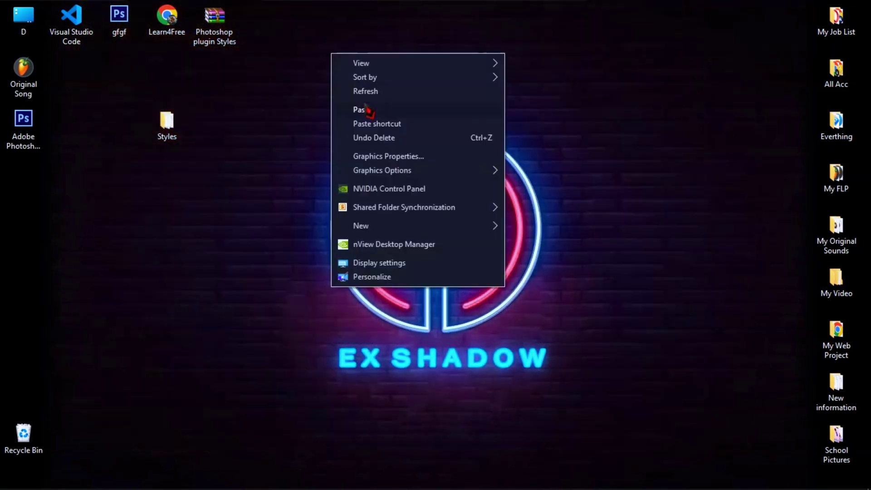
{"action": "left_click", "coordinate": [373, 96]}
{"action": "right_click", "coordinate": [327, 79]}
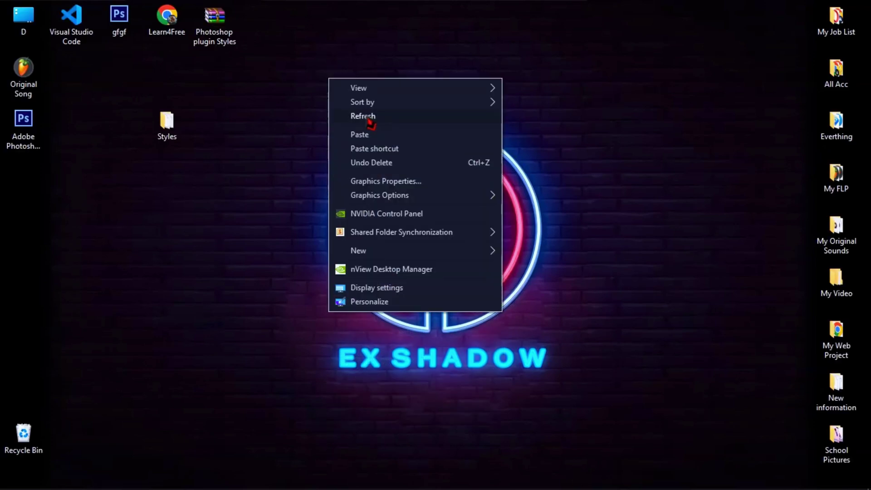
{"action": "left_click", "coordinate": [365, 117]}
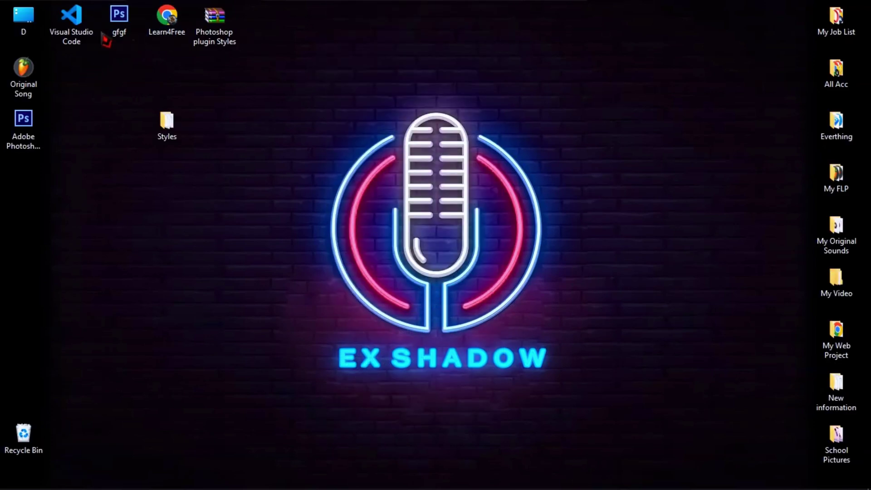
- Open the folder C:\Program Files (x86)\Adobe Photoshop CS6\Data\Roaming\Adobe Photoshop CS6\Presets\Styles in a maximized window
{"action": "double_click", "coordinate": [27, 31]}
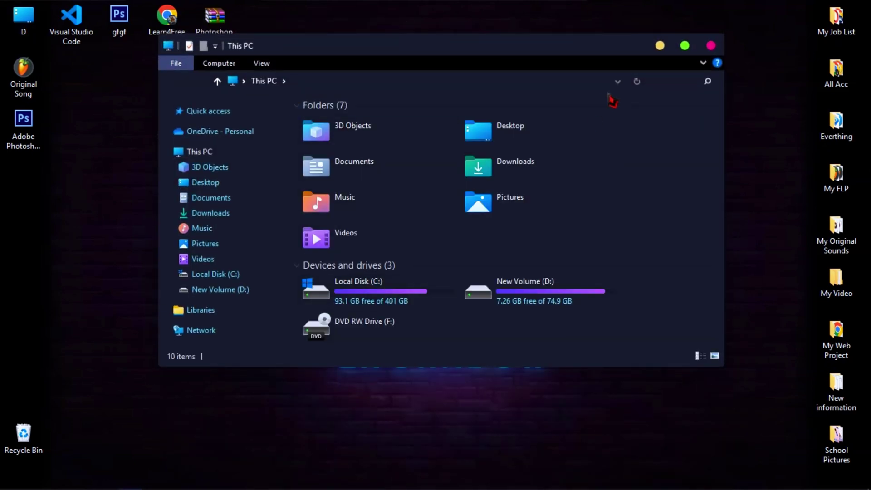
{"action": "left_click", "coordinate": [685, 45]}
{"action": "double_click", "coordinate": [229, 186]}
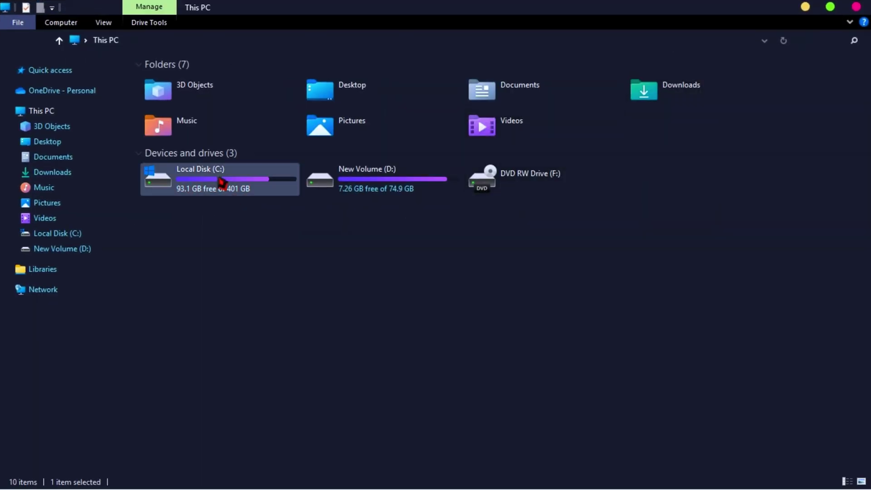
{"action": "double_click", "coordinate": [212, 147]}
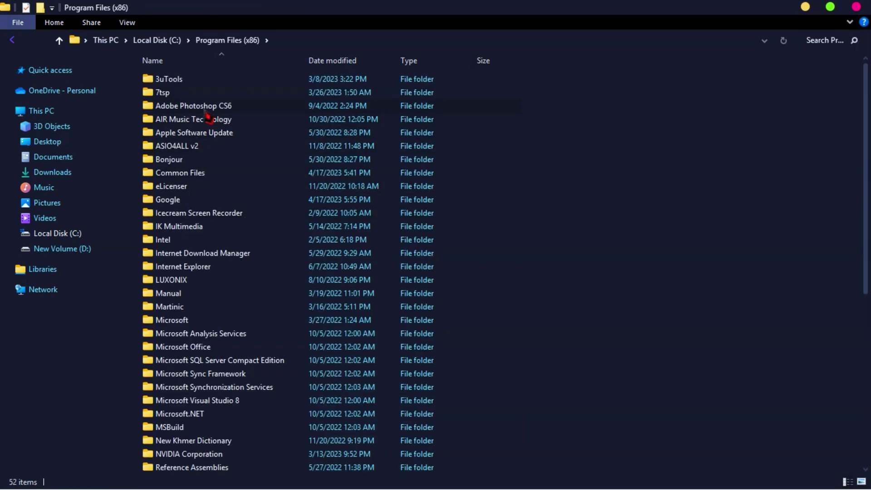
{"action": "double_click", "coordinate": [200, 110]}
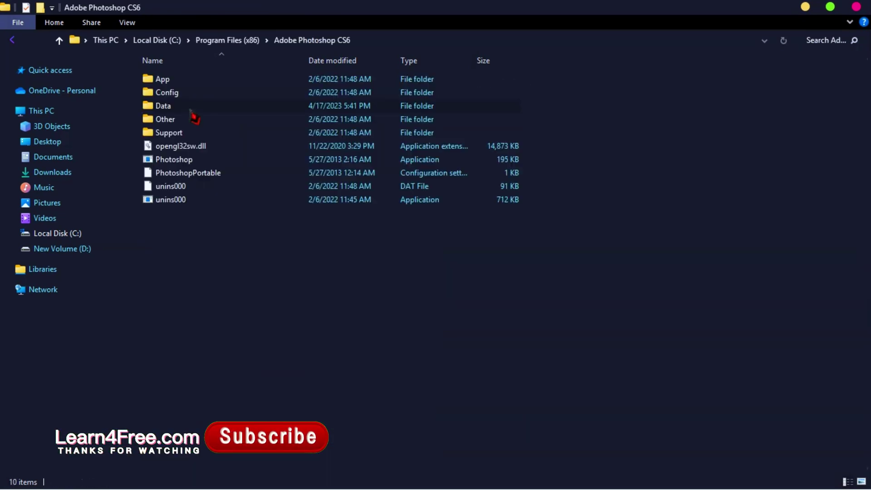
{"action": "double_click", "coordinate": [163, 105]}
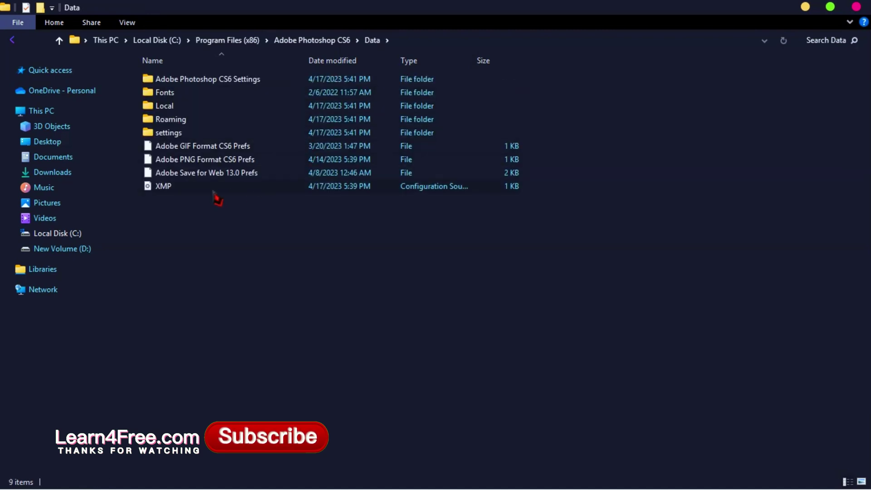
{"action": "double_click", "coordinate": [182, 120]}
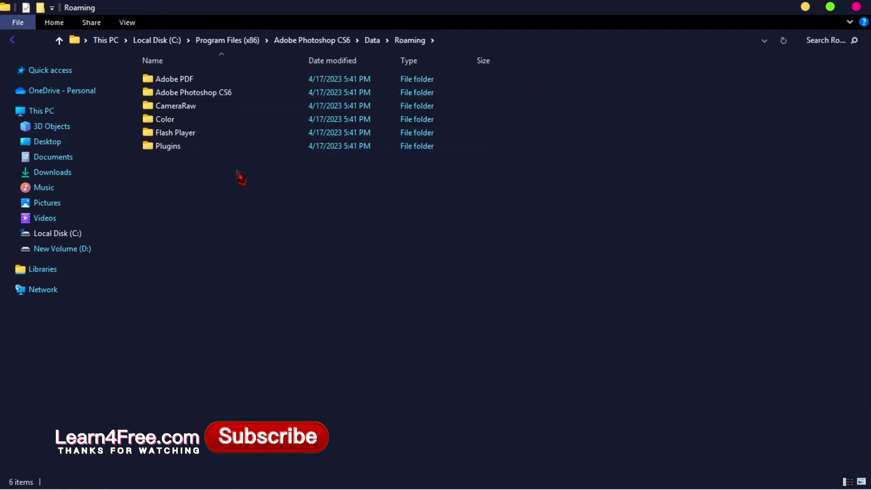
{"action": "double_click", "coordinate": [175, 95]}
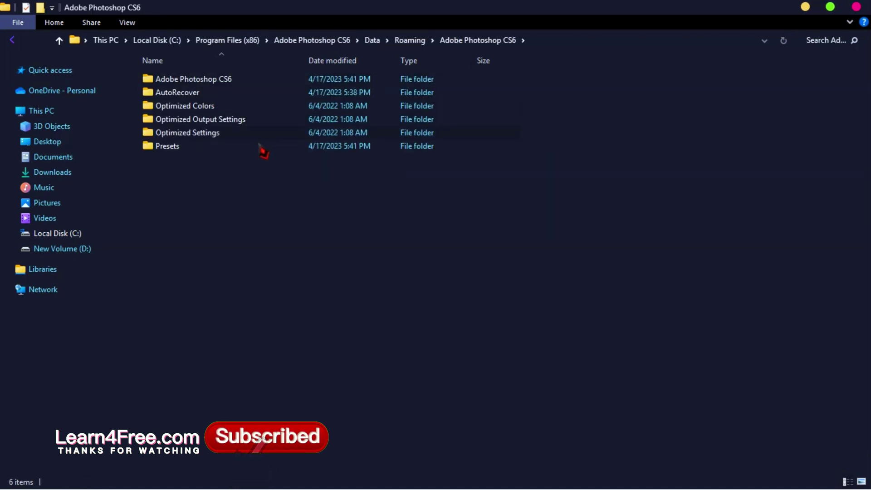
{"action": "double_click", "coordinate": [168, 148]}
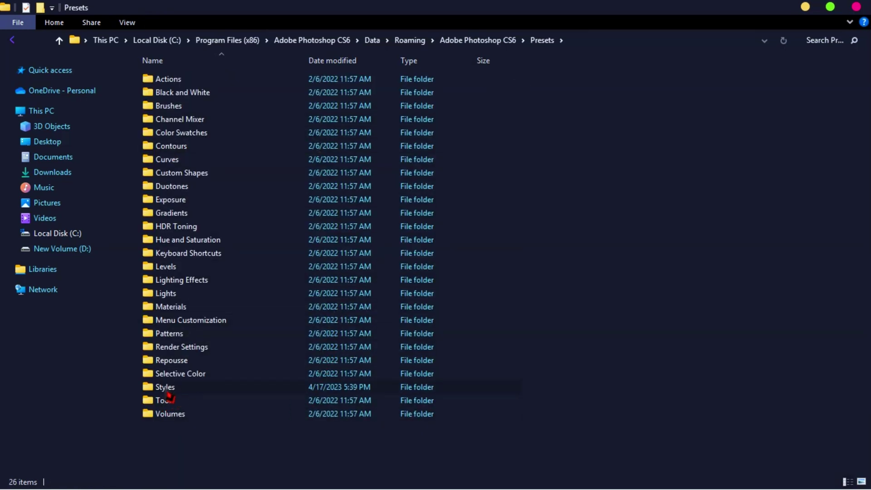
{"action": "double_click", "coordinate": [166, 388]}
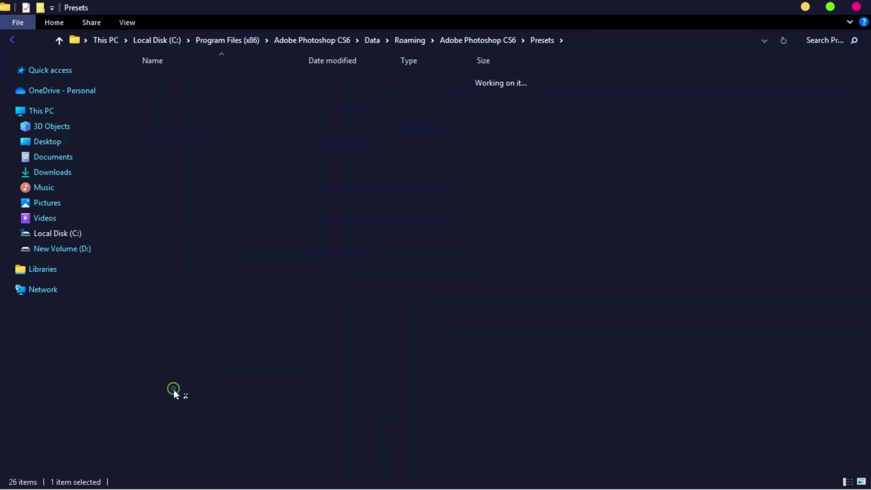
- Paste the three copied .asl style packs and Untitled Swatches.aco into the Presets Styles folder and clear the selection
{"action": "right_click", "coordinate": [321, 188]}
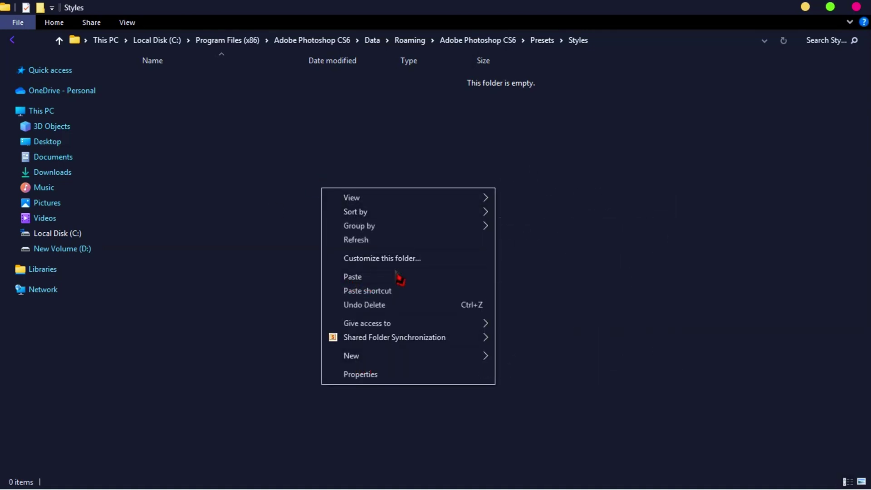
{"action": "left_click", "coordinate": [362, 278]}
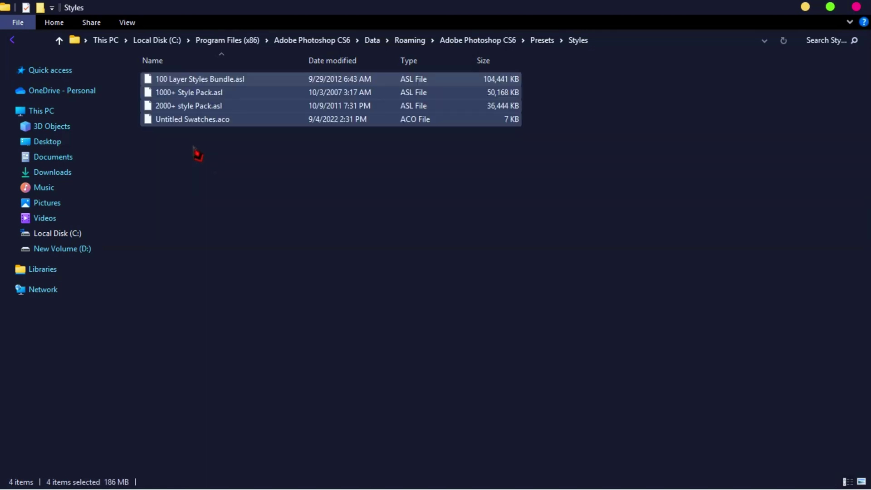
{"action": "left_click", "coordinate": [220, 186]}
{"action": "right_click", "coordinate": [220, 188]}
{"action": "left_click", "coordinate": [237, 294]}
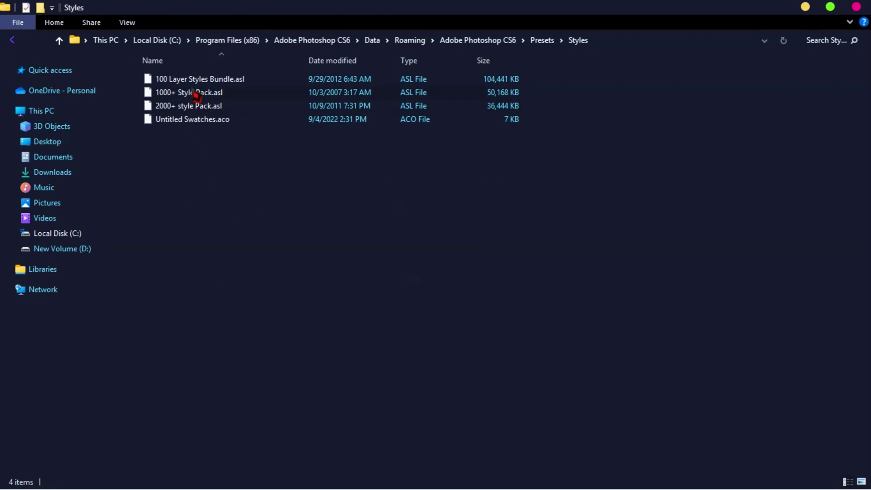
{"action": "left_click_drag", "start_coordinate": [186, 150], "coordinate": [176, 78]}
{"action": "left_click", "coordinate": [196, 141]}
- Close the Photoshop Presets Styles folder window and refresh the desktop
{"action": "left_click", "coordinate": [856, 7]}
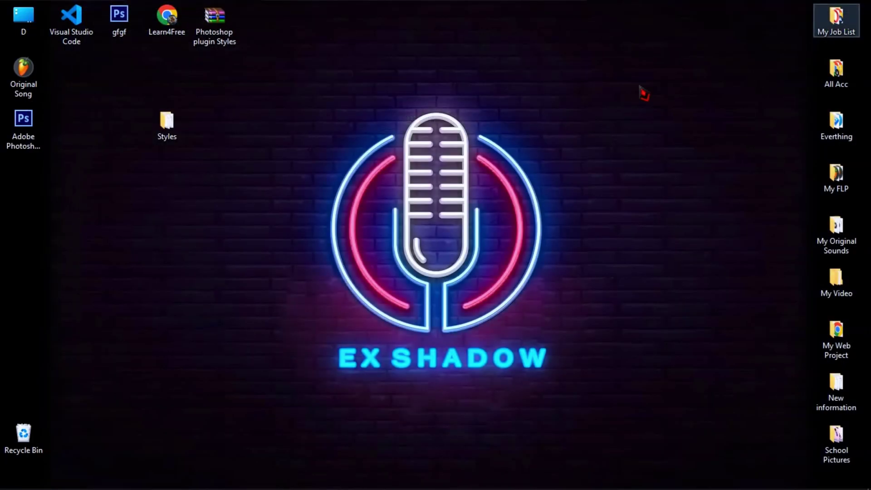
{"action": "right_click", "coordinate": [444, 68]}
{"action": "left_click", "coordinate": [466, 107]}
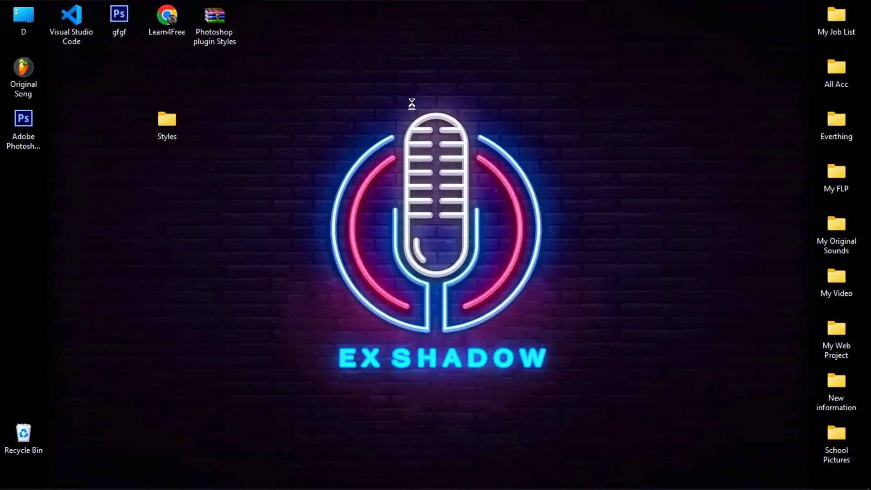
{"action": "right_click", "coordinate": [392, 62]}
{"action": "left_click", "coordinate": [403, 98]}
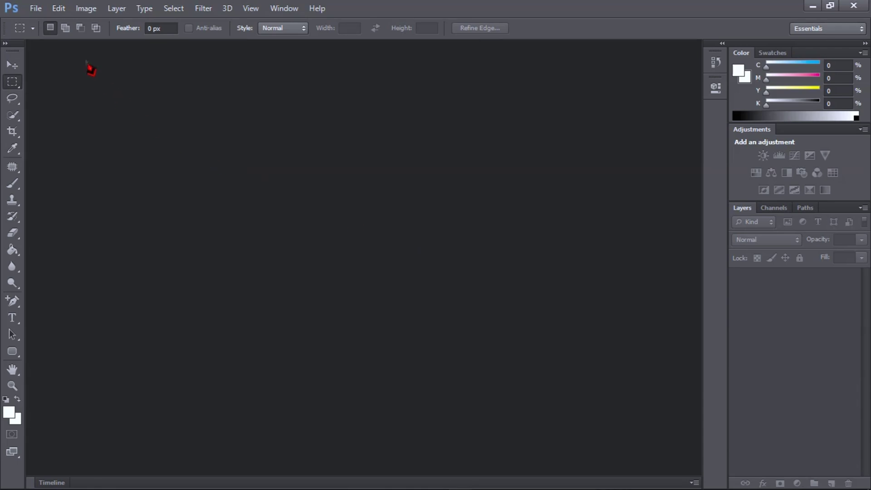
- In Photoshop, create a new 800 by 800 pixel document at 72 pixels/inch, RGB Color, 8 bit, with a white background
{"action": "left_click", "coordinate": [36, 9]}
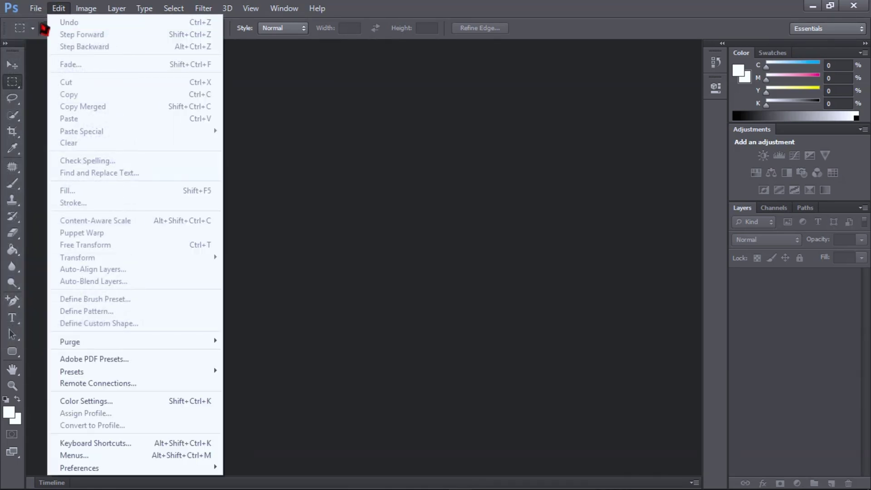
{"action": "left_click", "coordinate": [62, 24]}
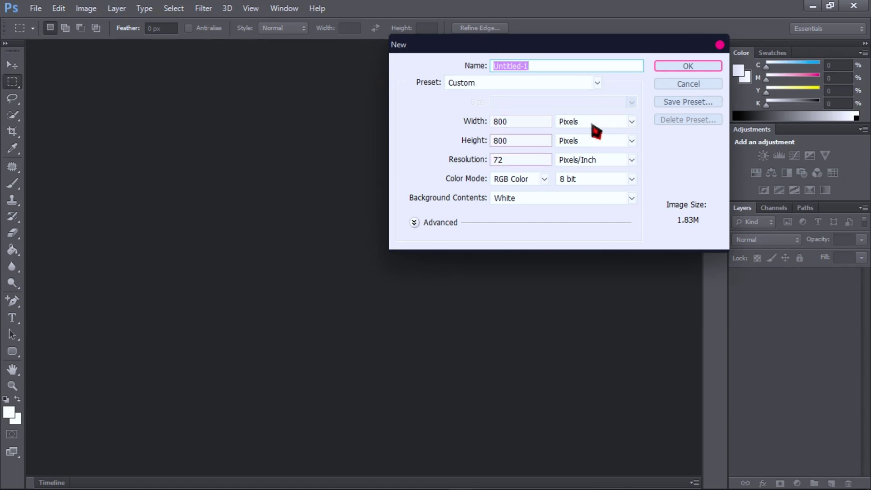
{"action": "left_click", "coordinate": [701, 67]}
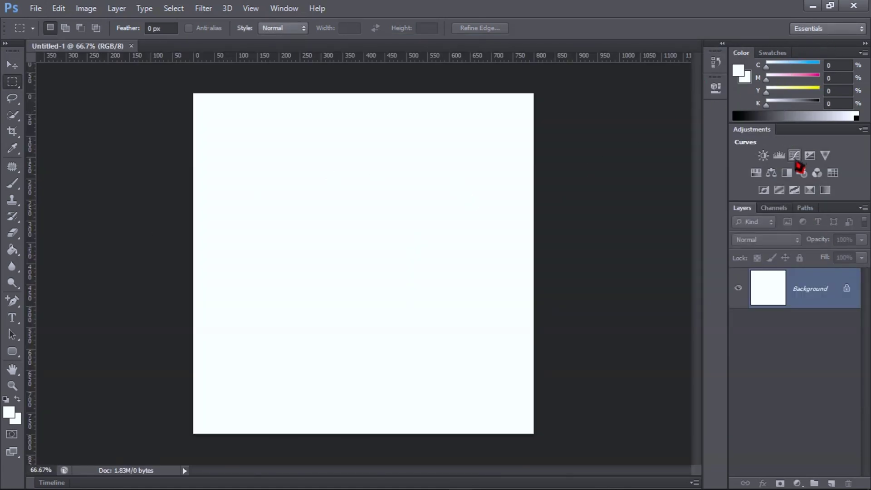
- Reset the Essentials workspace, and show the Styles collection enlarged in height and width to seven thumbnails per row
{"action": "left_click", "coordinate": [843, 31]}
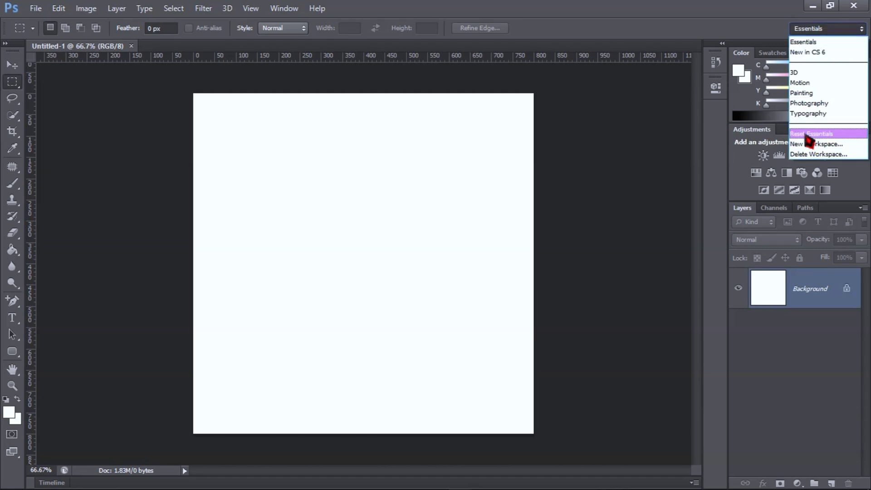
{"action": "left_click", "coordinate": [810, 135]}
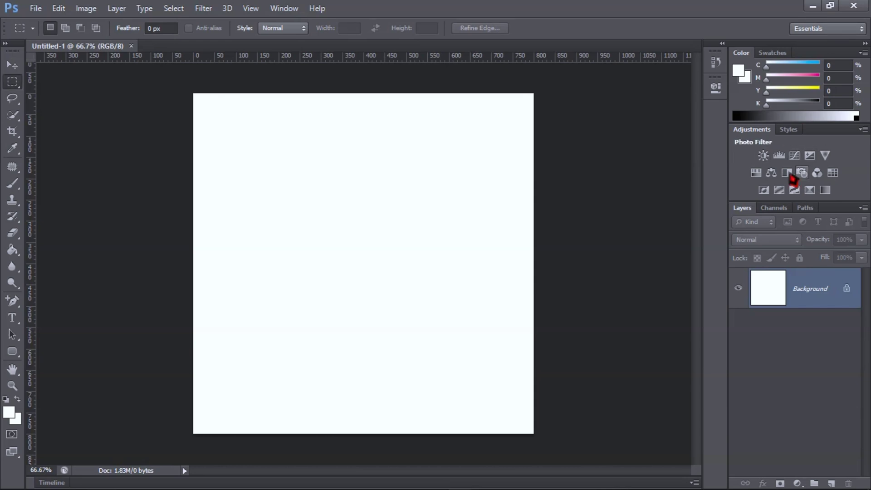
{"action": "left_click", "coordinate": [789, 131]}
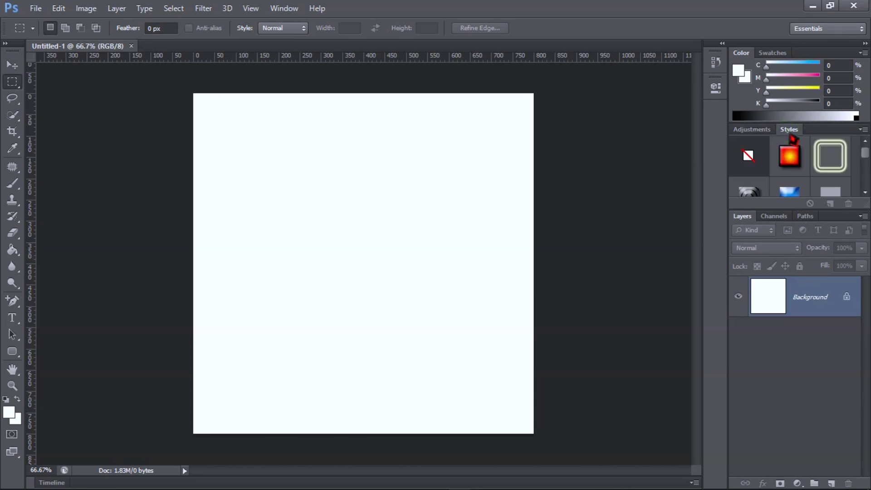
{"action": "left_click_drag", "start_coordinate": [794, 210], "coordinate": [806, 399]}
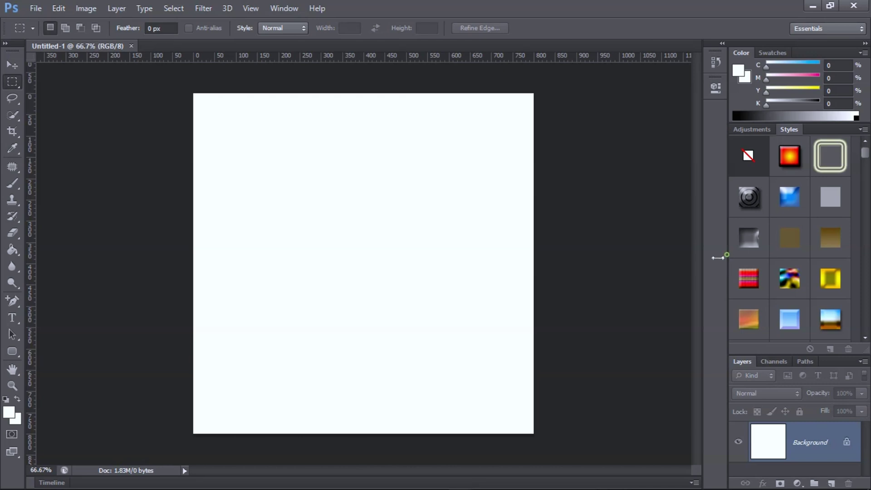
{"action": "left_click_drag", "start_coordinate": [718, 258], "coordinate": [552, 248]}
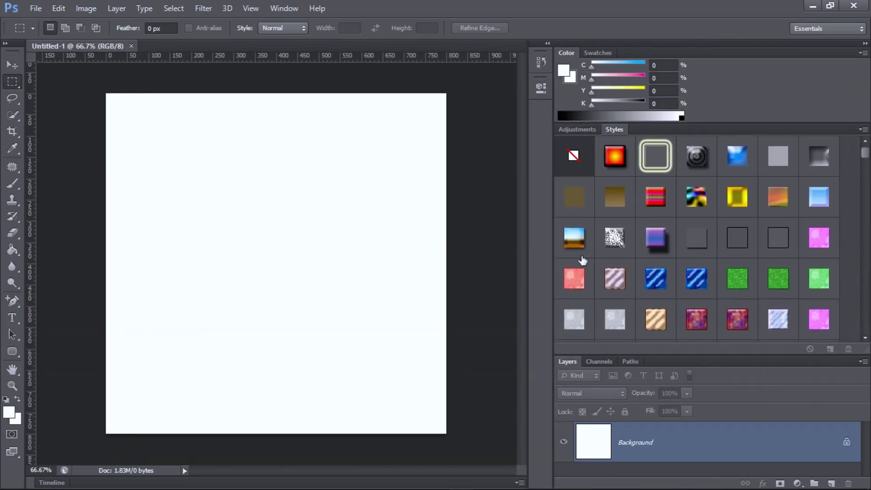
- Browse the styles and try the cream style with orange edges and the red-and-yellow woven texture on Layer 0
{"action": "scroll", "coordinate": [702, 277], "scroll_direction": "down", "scroll_amount": 10}
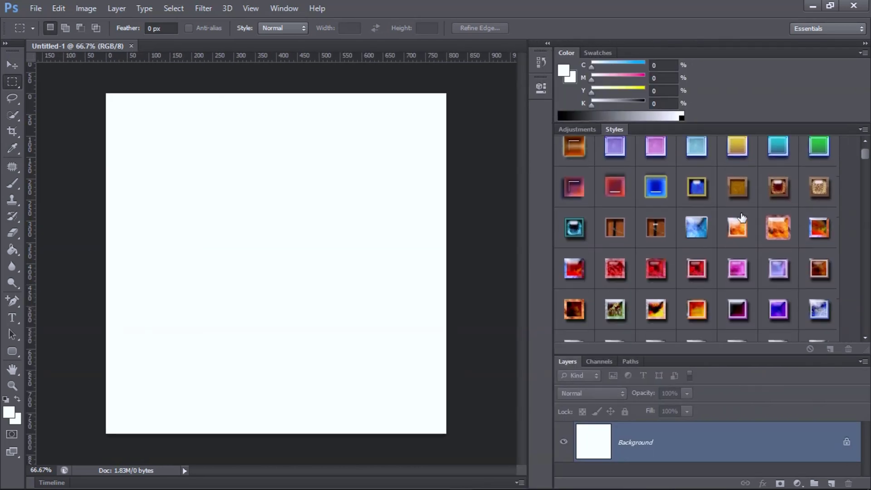
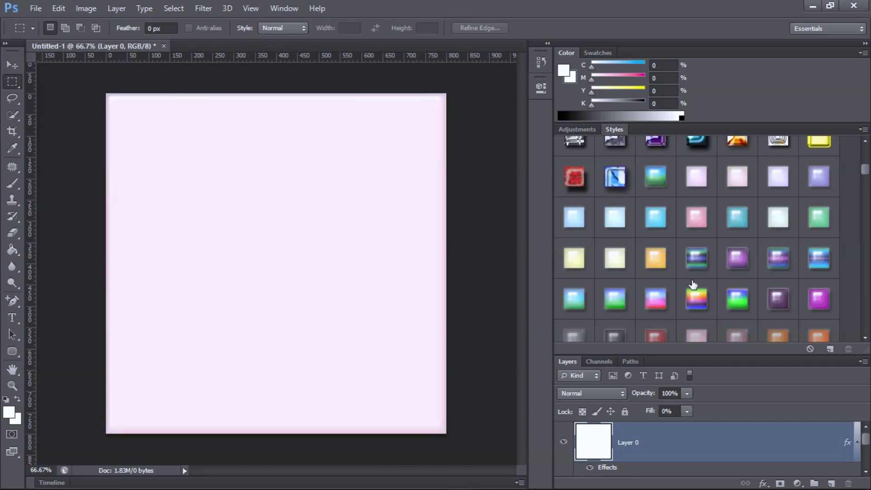
{"action": "left_click", "coordinate": [692, 284]}
{"action": "scroll", "coordinate": [692, 284], "scroll_direction": "down", "scroll_amount": 10}
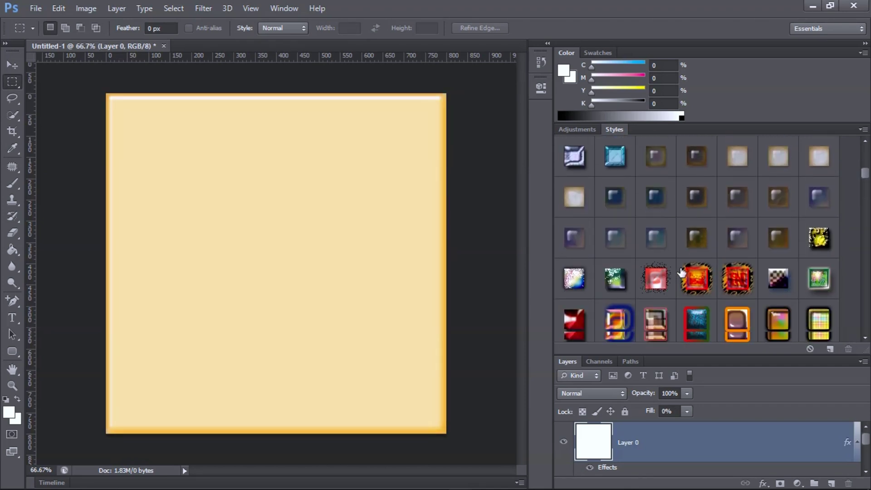
{"action": "scroll", "coordinate": [683, 272], "scroll_direction": "down", "scroll_amount": 3}
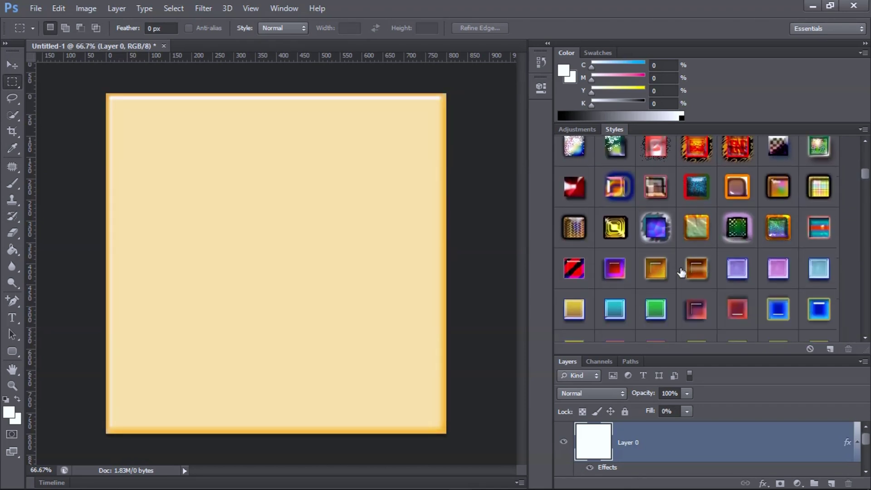
{"action": "left_click", "coordinate": [738, 155]}
{"action": "left_click", "coordinate": [713, 282]}
{"action": "scroll", "coordinate": [713, 282], "scroll_direction": "down", "scroll_amount": 1}
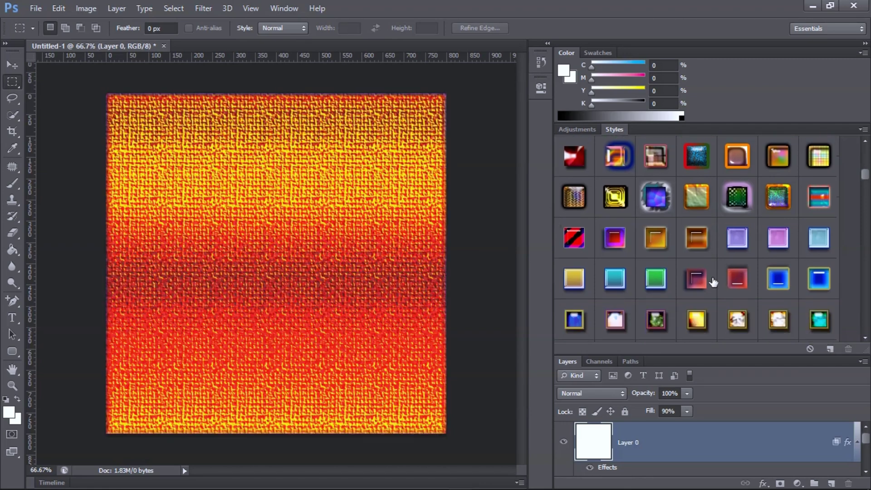
- Try blue, pink-framed and golden textured styles on Layer 0, finishing with the pale yellow style with a grainy orange bevel
{"action": "scroll", "coordinate": [711, 281], "scroll_direction": "down", "scroll_amount": 10}
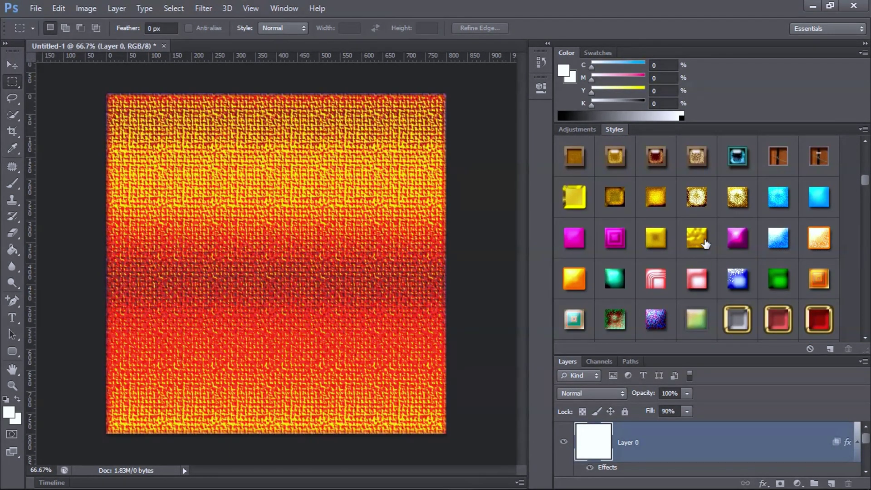
{"action": "left_click", "coordinate": [778, 197]}
{"action": "left_click", "coordinate": [657, 282]}
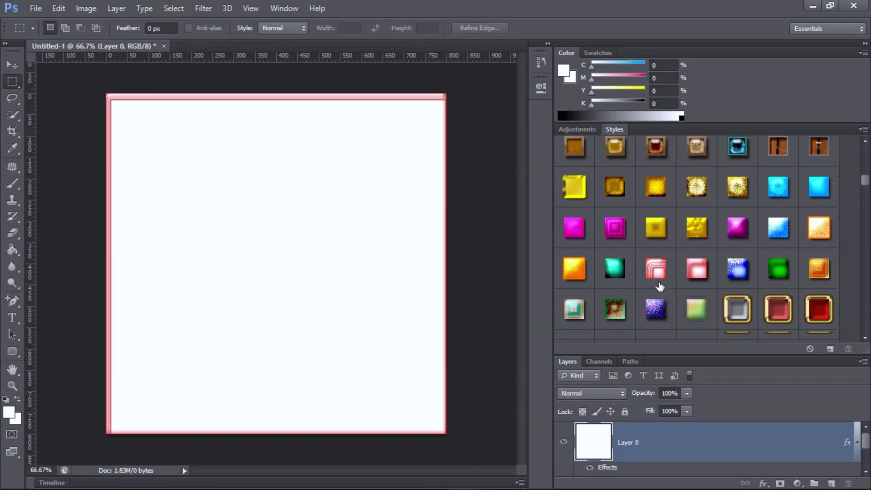
{"action": "scroll", "coordinate": [659, 283], "scroll_direction": "down", "scroll_amount": 4}
{"action": "left_click", "coordinate": [615, 211]}
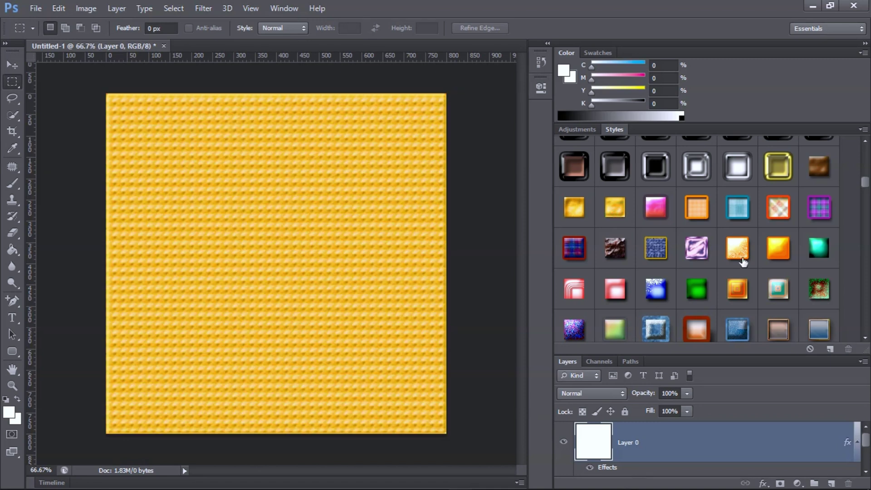
{"action": "left_click", "coordinate": [739, 288]}
{"action": "left_click", "coordinate": [737, 249]}
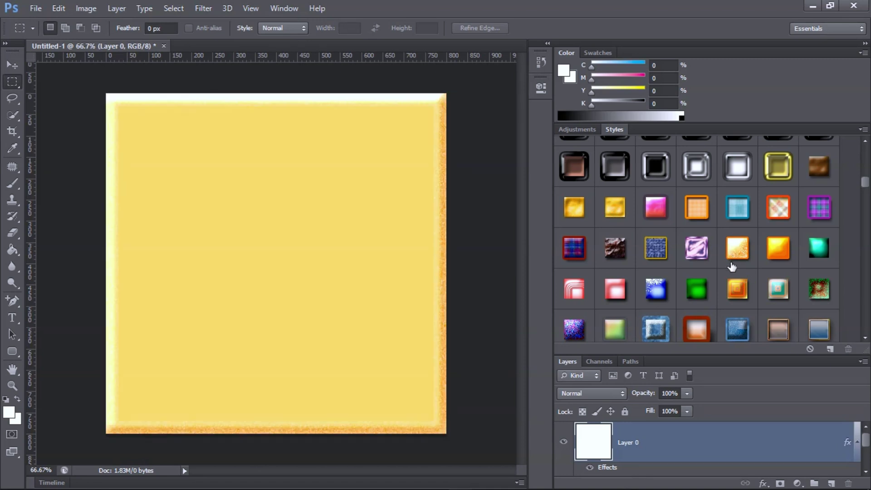
- Browse further through the styles and try the pink heart pattern, the light pink gradient and the purple dotted style on Layer 0
{"action": "scroll", "coordinate": [712, 272], "scroll_direction": "down", "scroll_amount": 5}
{"action": "scroll", "coordinate": [707, 278], "scroll_direction": "down", "scroll_amount": 10}
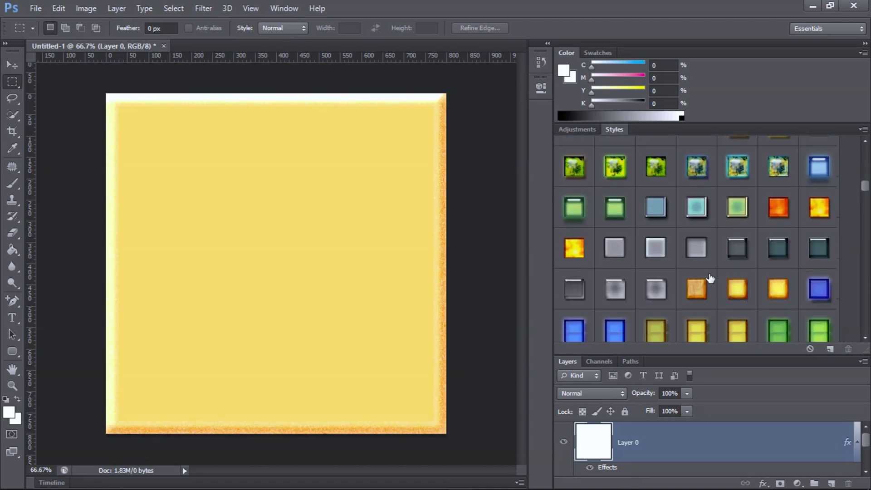
{"action": "scroll", "coordinate": [689, 281], "scroll_direction": "down", "scroll_amount": 10}
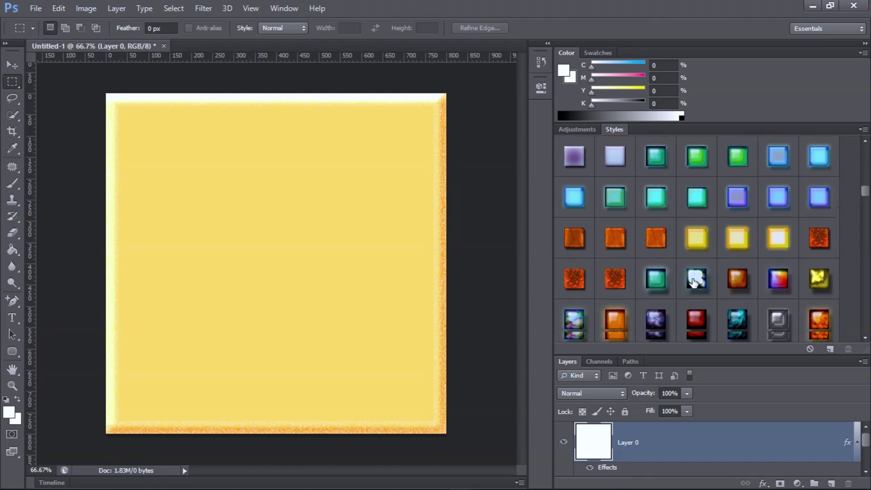
{"action": "scroll", "coordinate": [684, 276], "scroll_direction": "down", "scroll_amount": 10}
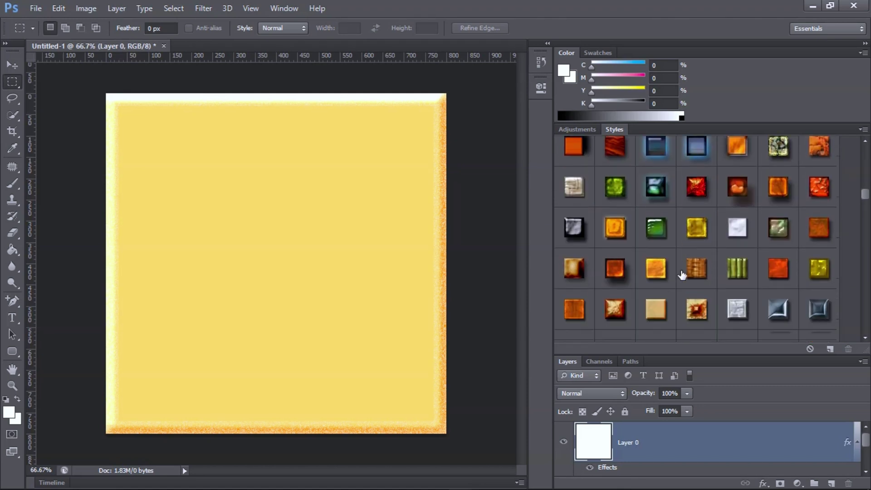
{"action": "left_click_drag", "start_coordinate": [736, 267], "coordinate": [436, 265]}
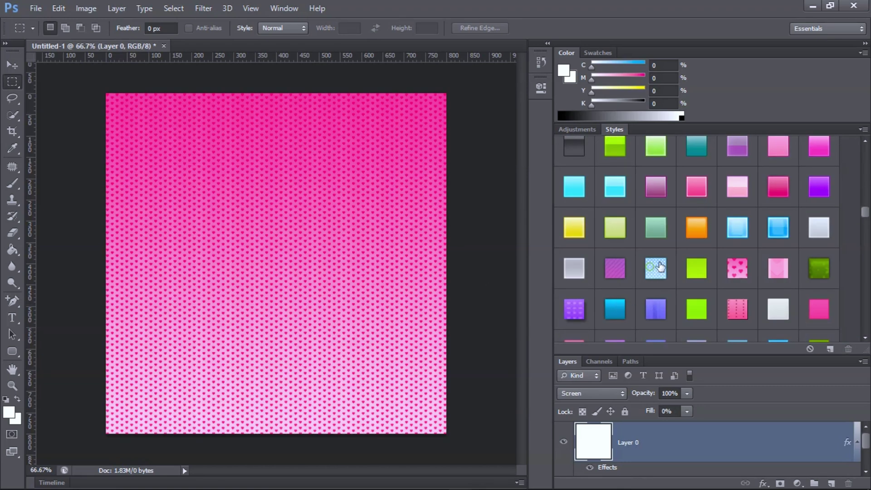
{"action": "left_click", "coordinate": [659, 266]}
{"action": "left_click", "coordinate": [779, 145]}
{"action": "scroll", "coordinate": [725, 281], "scroll_direction": "down", "scroll_amount": 8}
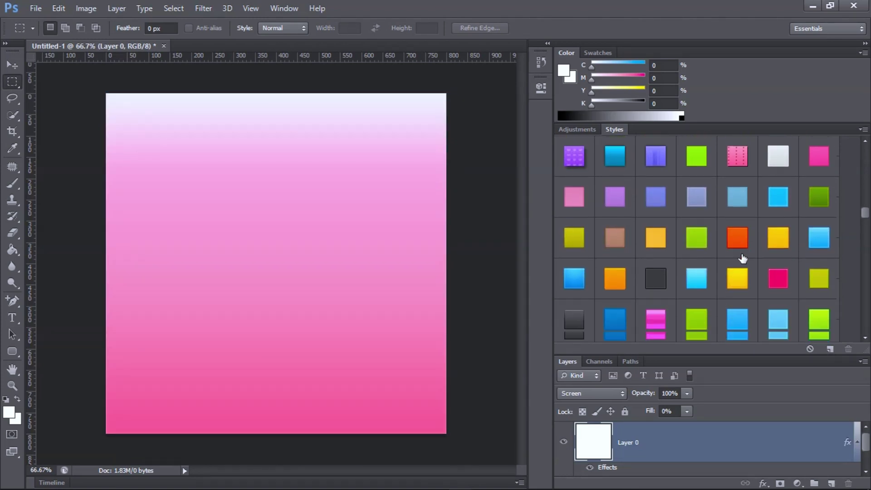
{"action": "left_click", "coordinate": [733, 271]}
{"action": "scroll", "coordinate": [726, 279], "scroll_direction": "down", "scroll_amount": 6}
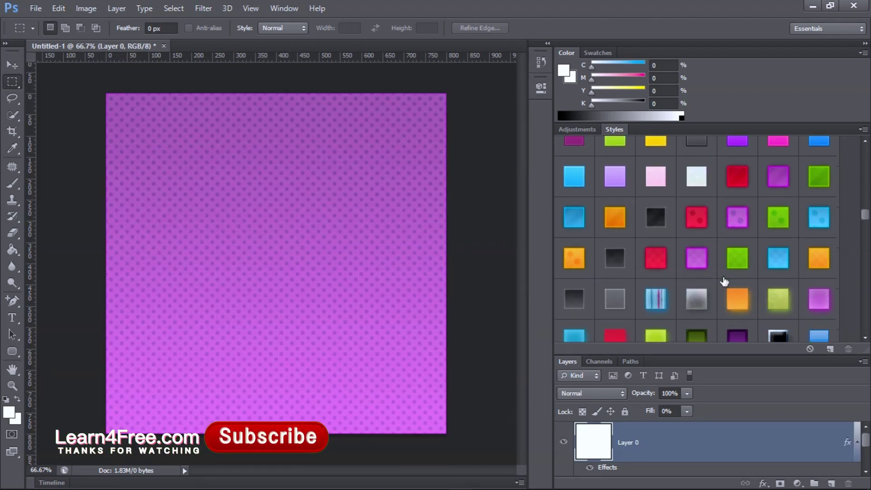
- Try the pink, blue and purple glitter styles and the pink heart pattern on Layer 0
{"action": "left_click", "coordinate": [777, 220]}
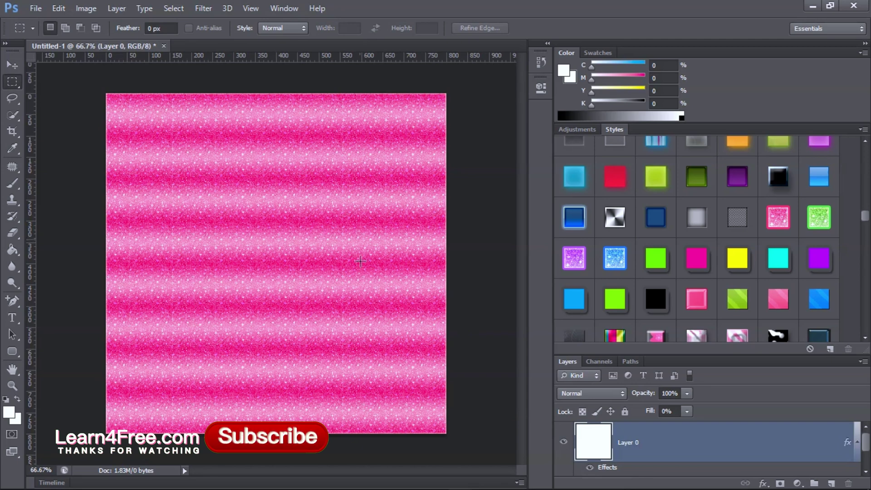
{"action": "left_click", "coordinate": [813, 226]}
{"action": "left_click", "coordinate": [615, 259]}
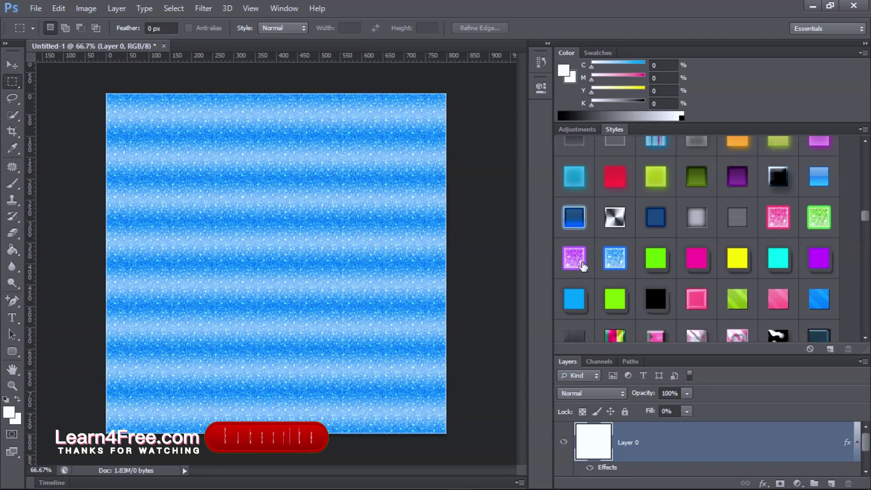
{"action": "left_click", "coordinate": [573, 259]}
{"action": "scroll", "coordinate": [798, 271], "scroll_direction": "down", "scroll_amount": 4}
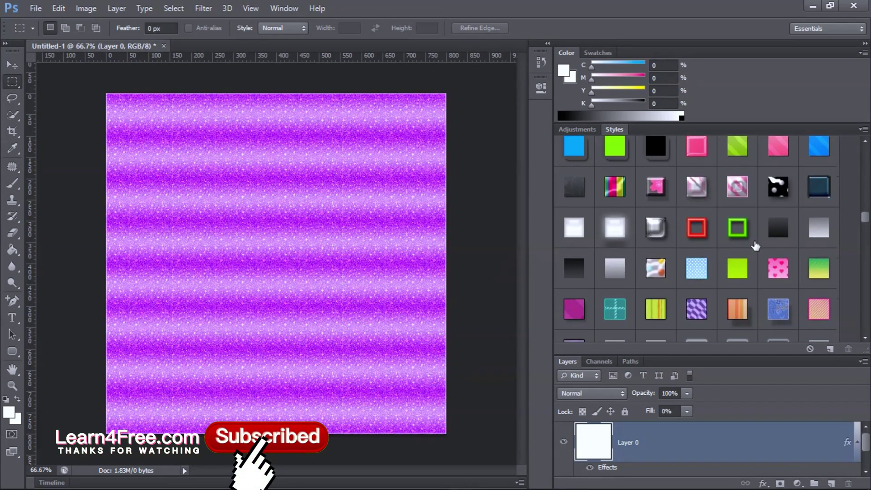
{"action": "left_click", "coordinate": [778, 268]}
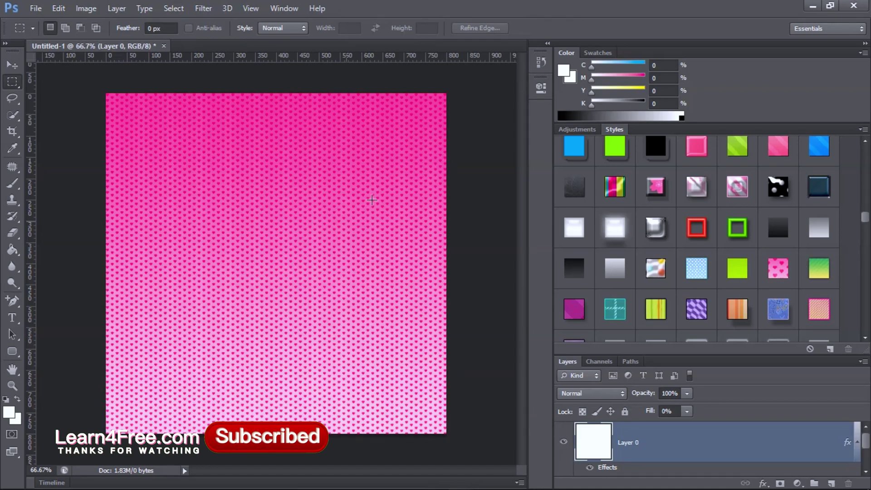
- Try the golden and blue glitter styles and the black style with red dots on Layer 0
{"action": "scroll", "coordinate": [726, 249], "scroll_direction": "down", "scroll_amount": 5}
{"action": "left_click", "coordinate": [695, 203]}
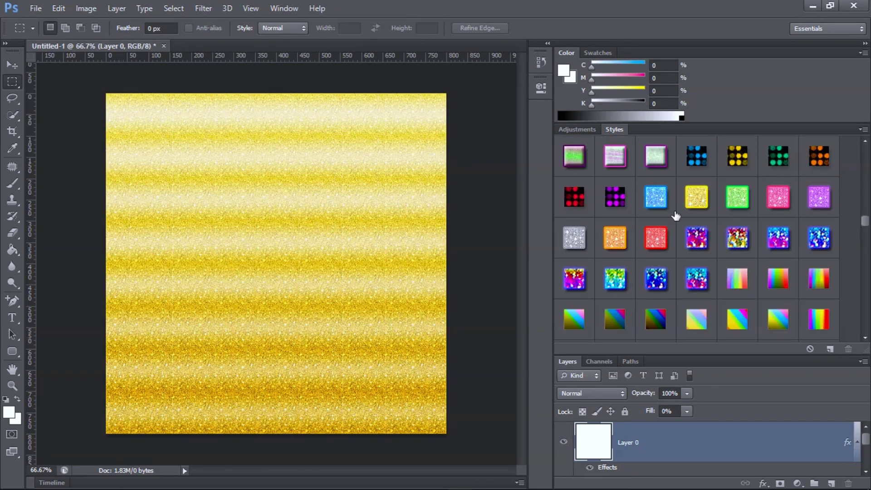
{"action": "left_click", "coordinate": [651, 204]}
{"action": "left_click", "coordinate": [575, 204]}
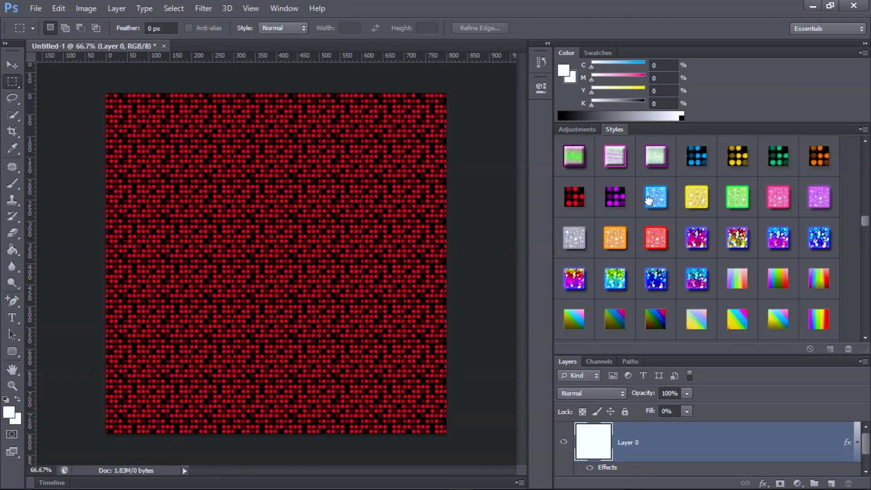
{"action": "left_click", "coordinate": [649, 201]}
{"action": "left_click", "coordinate": [575, 204]}
- Delete the black styles with red dots and with purple dots from the style collection
{"action": "right_click", "coordinate": [575, 200]}
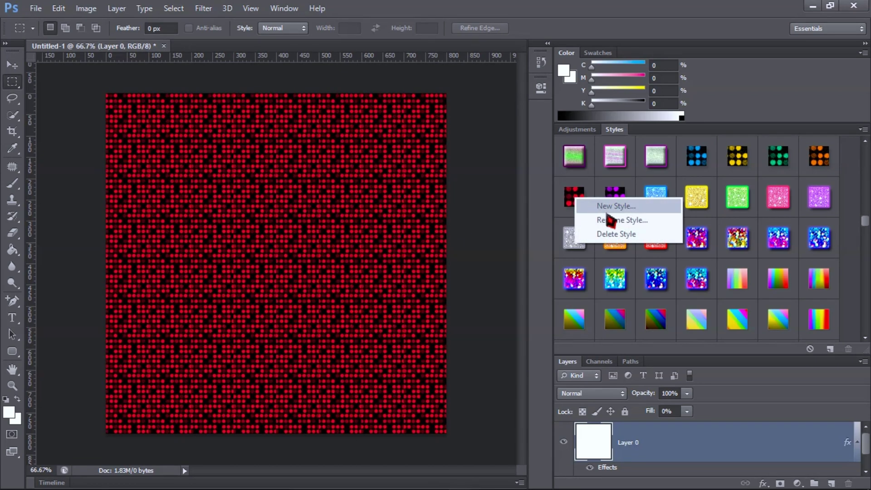
{"action": "left_click", "coordinate": [615, 236]}
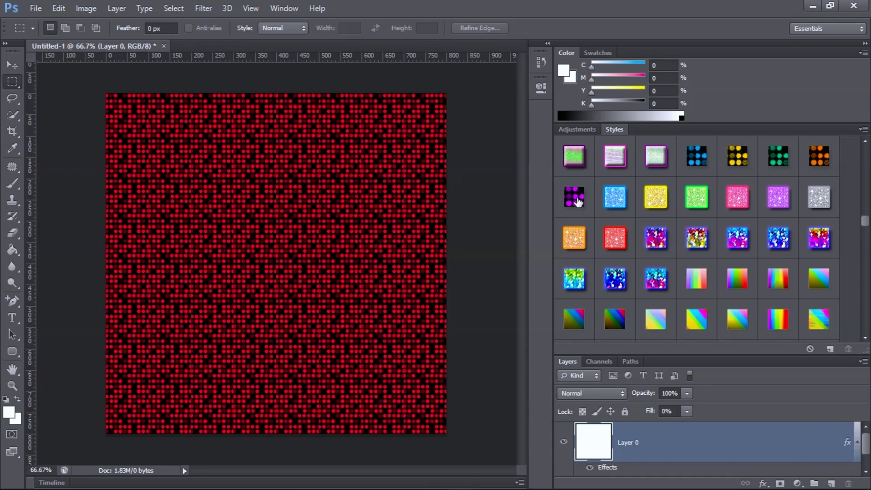
{"action": "right_click", "coordinate": [577, 202]}
{"action": "key", "text": "Escape"}
{"action": "left_click", "coordinate": [572, 202]}
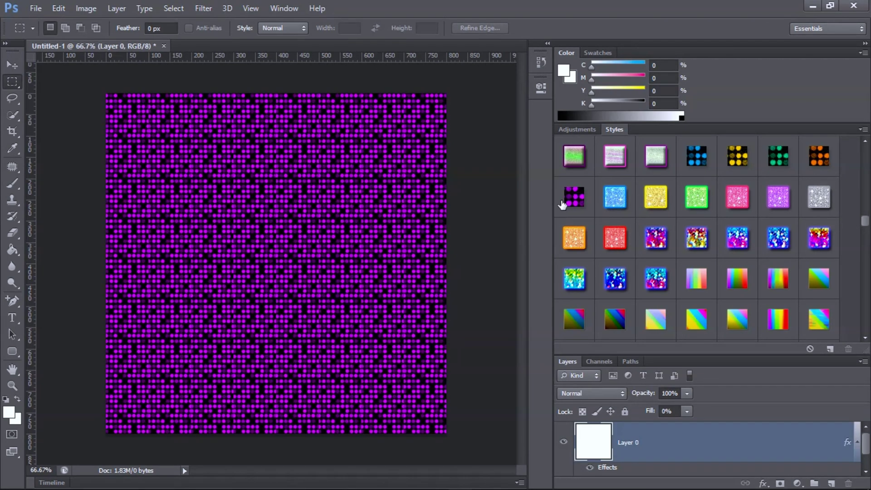
{"action": "right_click", "coordinate": [574, 205]}
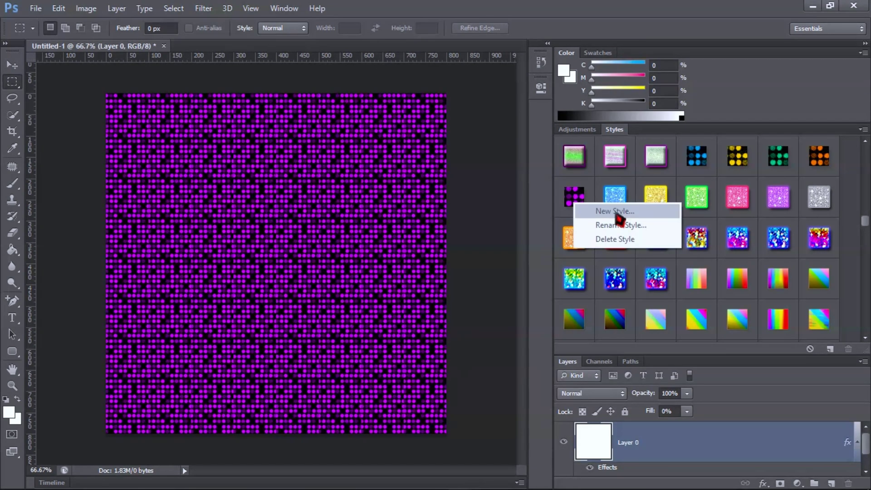
{"action": "left_click", "coordinate": [614, 240]}
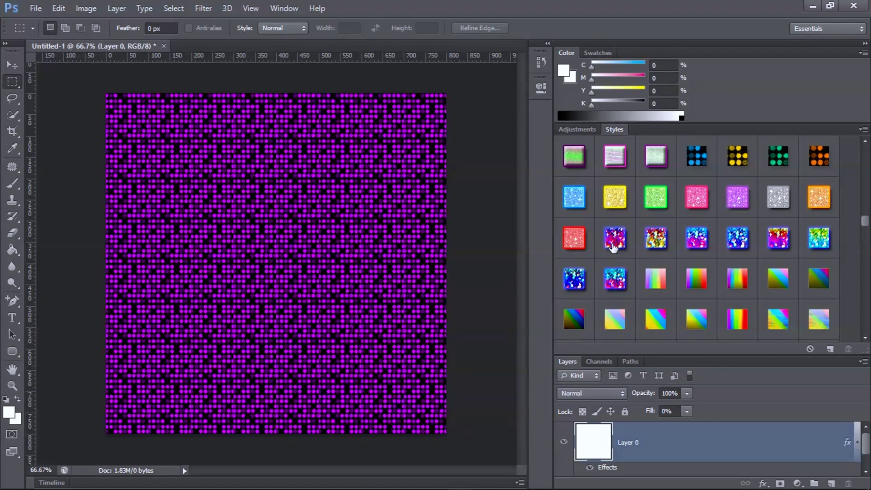
- Try the blue, yellow and green glitter styles on Layer 0, finishing with the pink glitter style
{"action": "scroll", "coordinate": [639, 240], "scroll_direction": "up", "scroll_amount": 1}
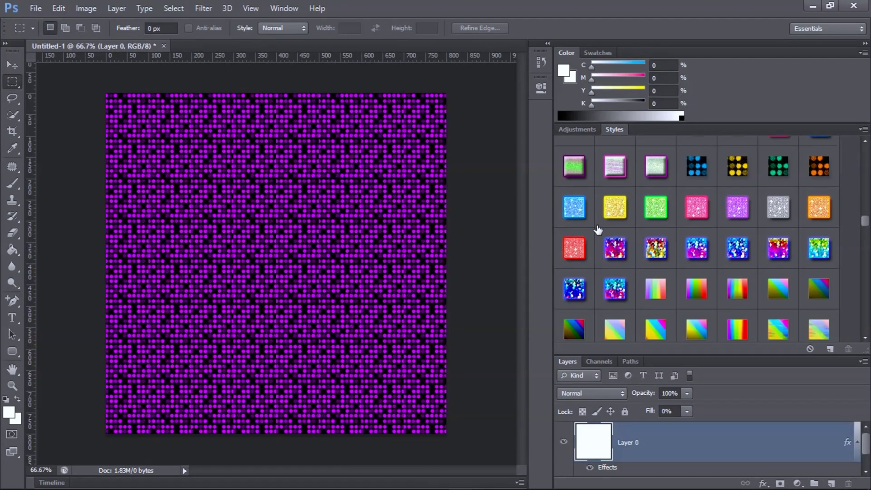
{"action": "left_click", "coordinate": [574, 207]}
{"action": "left_click", "coordinate": [615, 207]}
{"action": "left_click", "coordinate": [654, 217]}
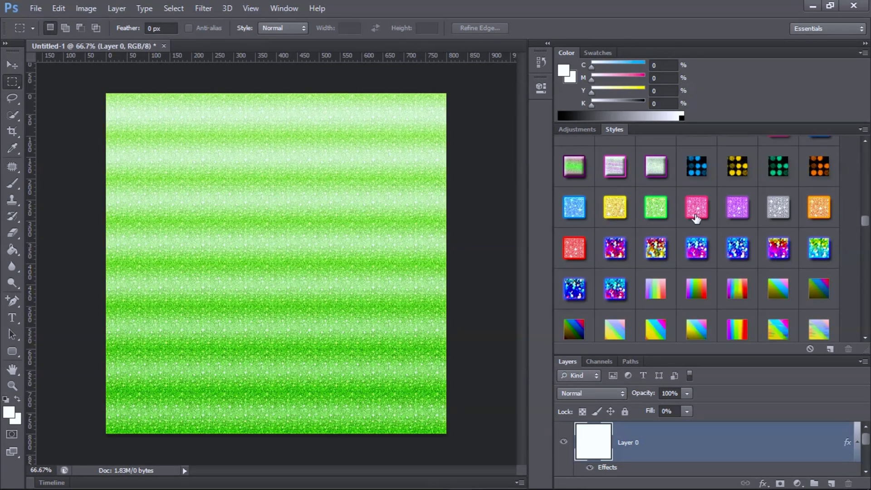
{"action": "left_click", "coordinate": [710, 209]}
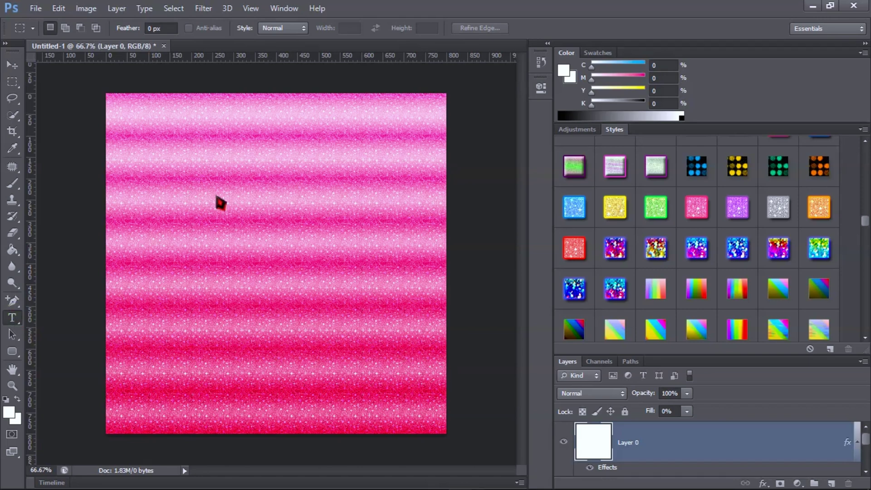
- Add a 72 px text layer reading "Learn4Free" in the upper half of the canvas
{"action": "left_click", "coordinate": [243, 220]}
{"action": "type", "text": "Lea"}
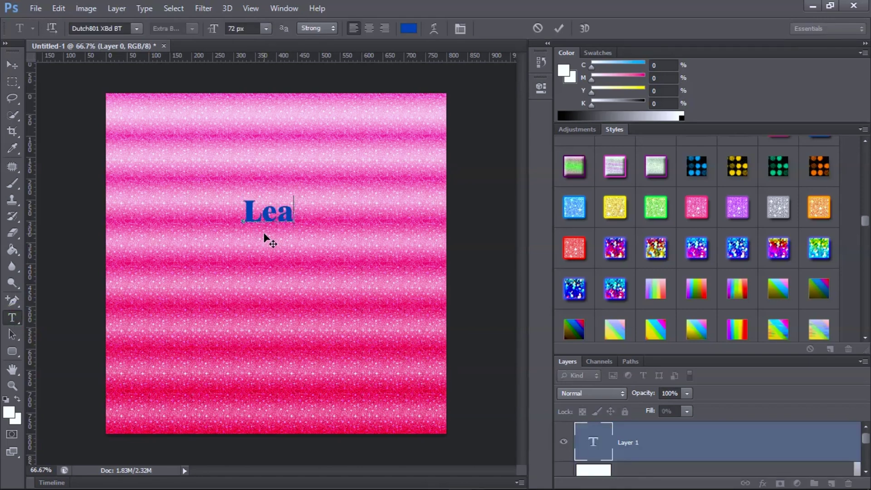
{"action": "type", "text": "rn4Free"}
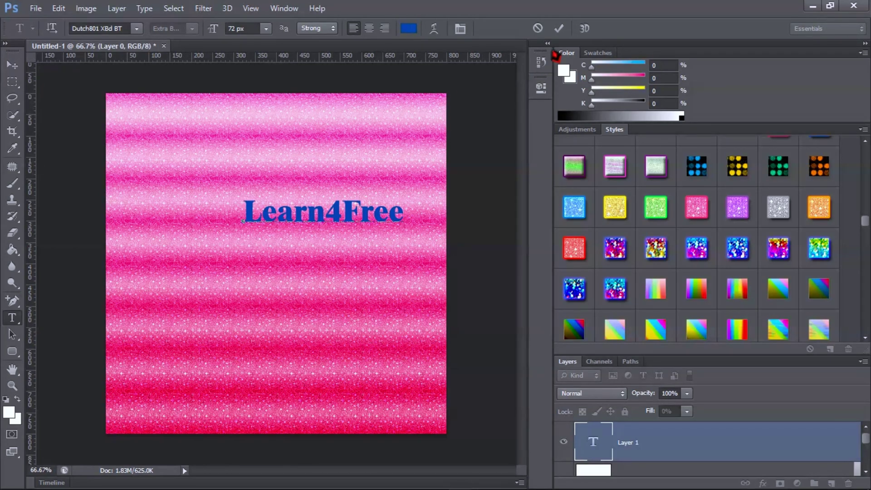
{"action": "left_click", "coordinate": [559, 28]}
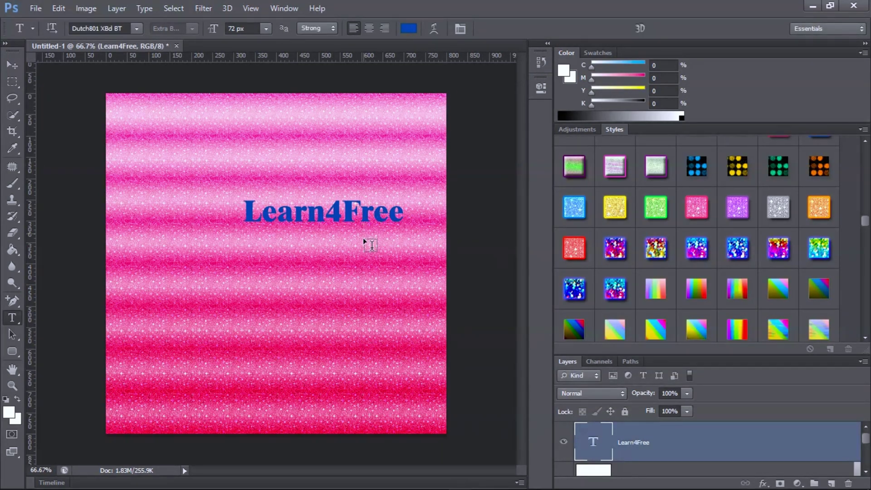
- Scale the Learn4Free text to about 180% width and 200% height and centre it near the canvas's upper edge
{"action": "key", "text": "ctrl+t"}
{"action": "left_click_drag", "start_coordinate": [243, 197], "coordinate": [139, 174]}
{"action": "left_click_drag", "start_coordinate": [405, 232], "coordinate": [430, 232]}
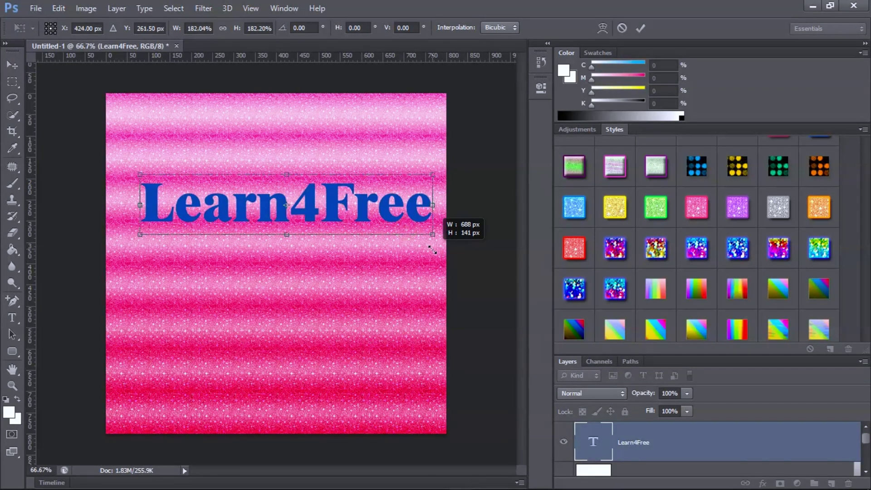
{"action": "left_click_drag", "start_coordinate": [318, 211], "coordinate": [292, 179]}
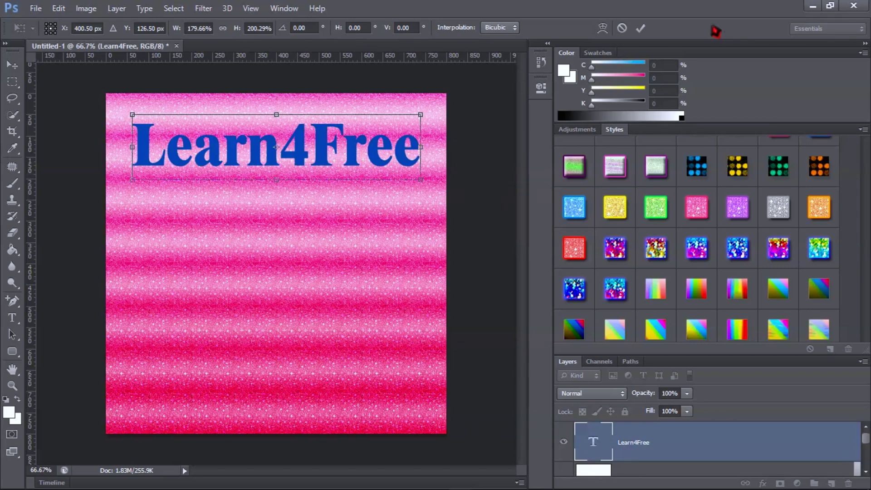
{"action": "left_click", "coordinate": [640, 28]}
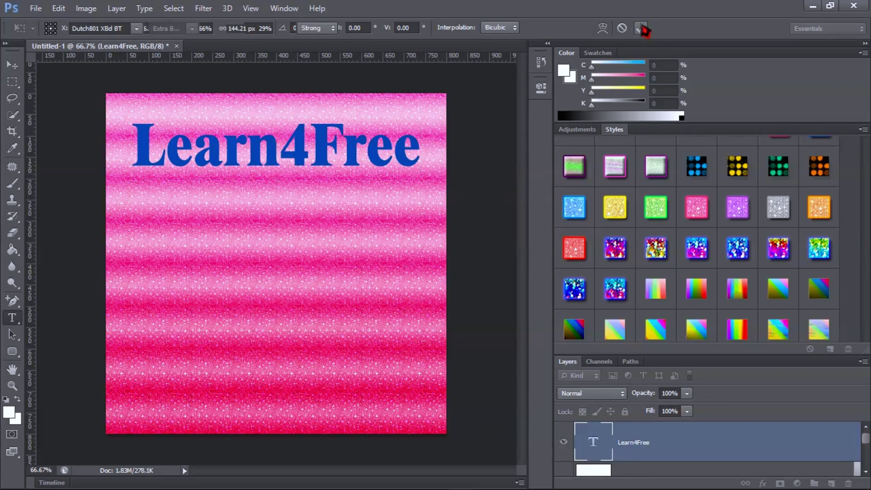
- Try the red and blue glitter styles on the Learn4Free text, finishing with the purple glitter style
{"action": "left_click", "coordinate": [575, 248]}
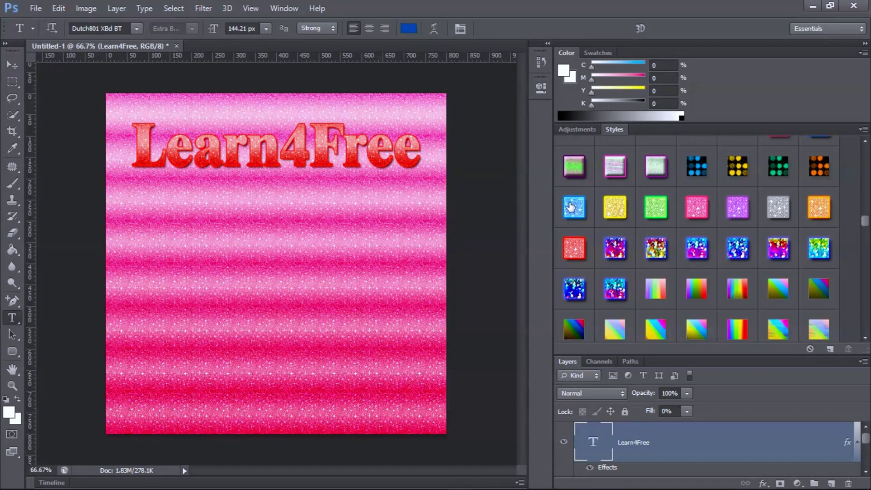
{"action": "left_click", "coordinate": [570, 205]}
{"action": "left_click", "coordinate": [621, 208]}
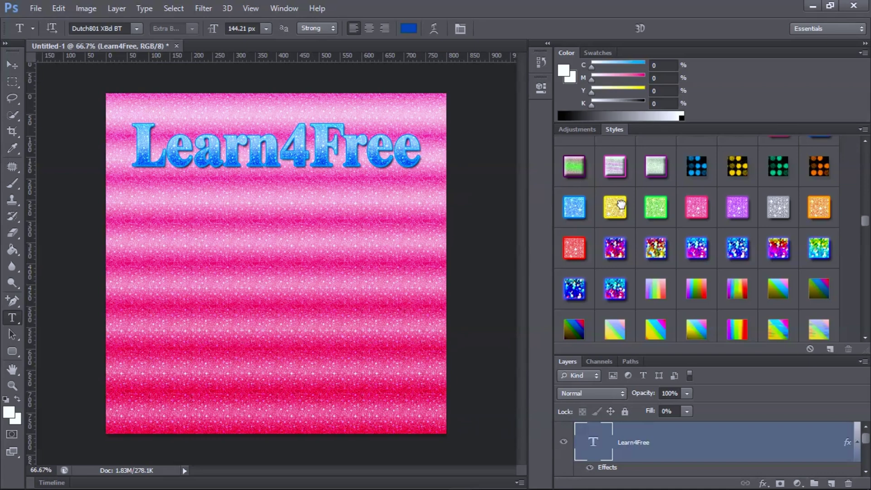
{"action": "left_click", "coordinate": [732, 212]}
{"action": "left_click", "coordinate": [701, 212]}
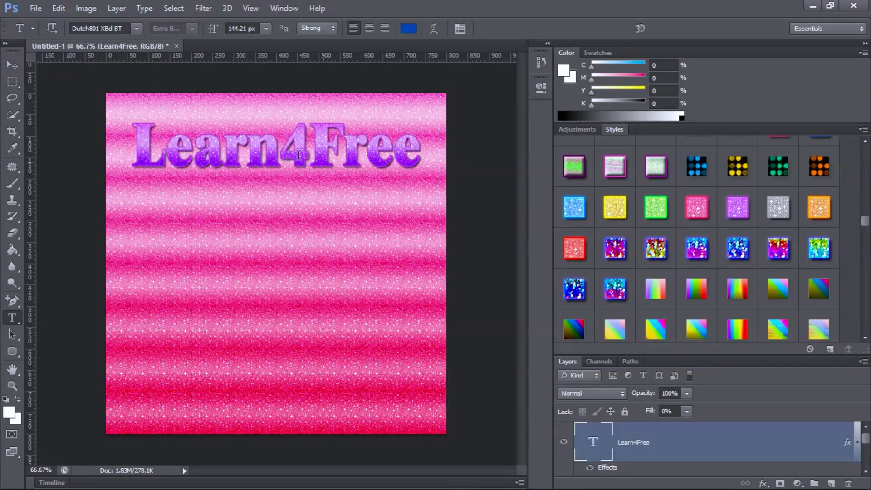
- Move the Learn4Free text slightly down and right to about X 409.5 px, Y 147.5 px
{"action": "key", "text": "ctrl+t"}
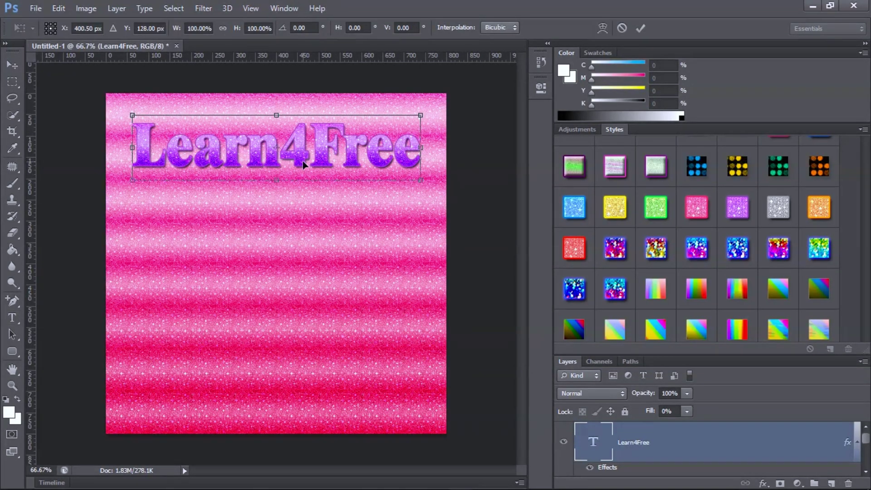
{"action": "left_click_drag", "start_coordinate": [303, 161], "coordinate": [340, 157]}
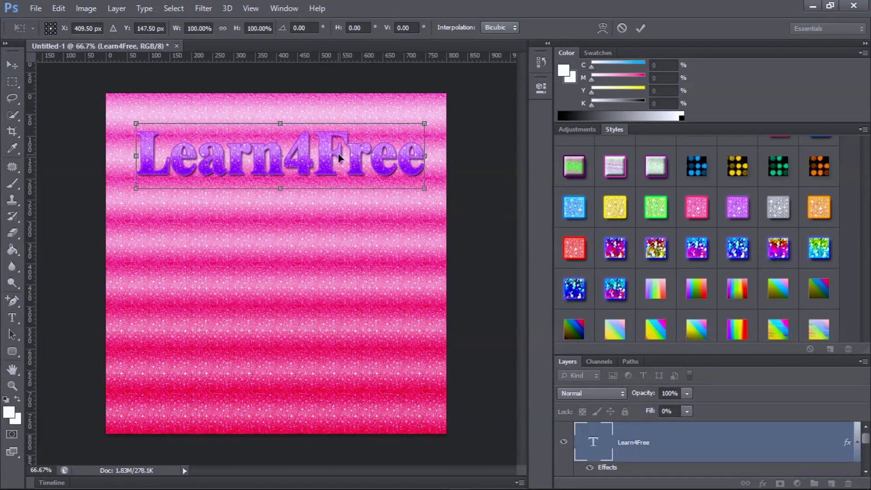
{"action": "left_click", "coordinate": [640, 28]}
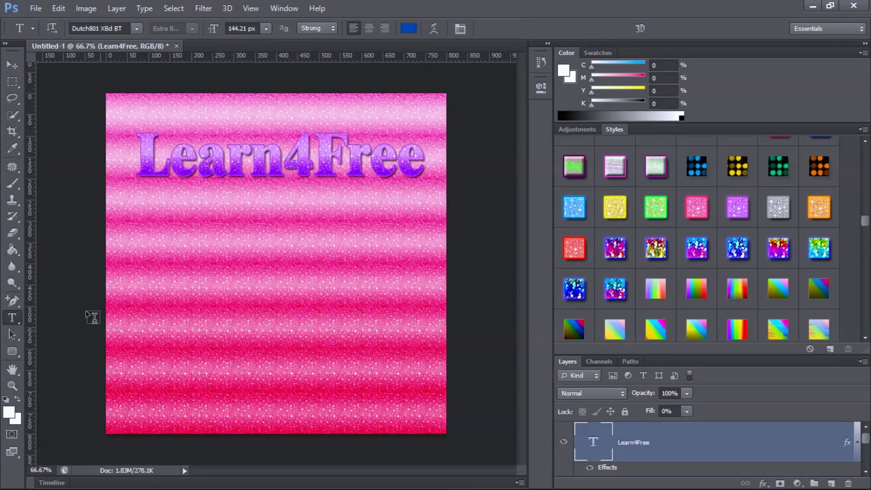
- Add a 72 px text layer reading "រៀនដោយមិនគិតថ្លៃ" in the middle of the canvas
{"action": "left_click", "coordinate": [220, 272]}
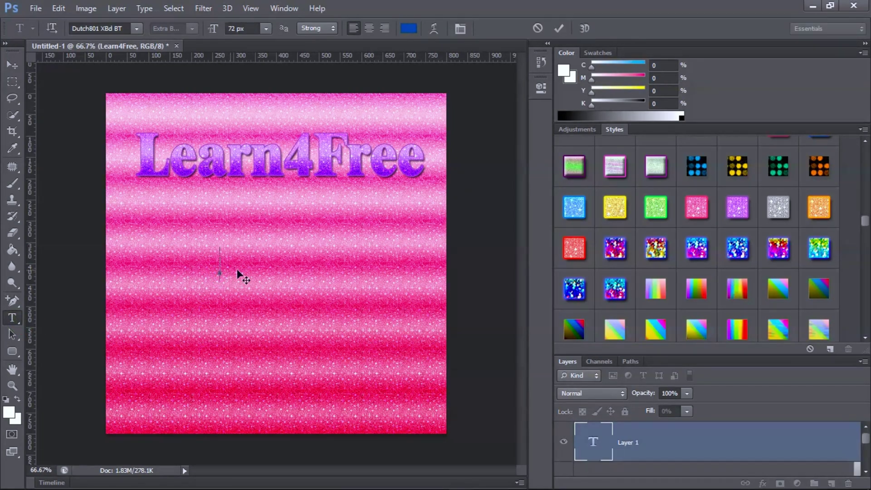
{"action": "type", "text": "រៀន"}
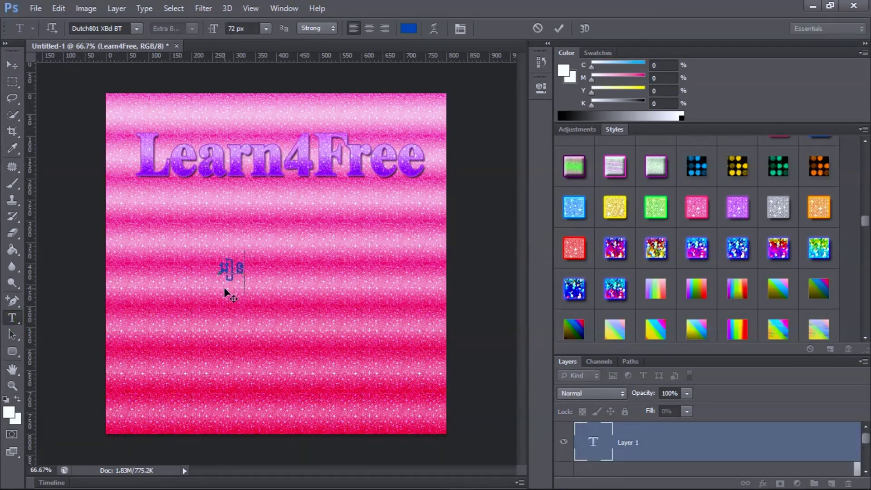
{"action": "type", "text": "ដោយសេរី"}
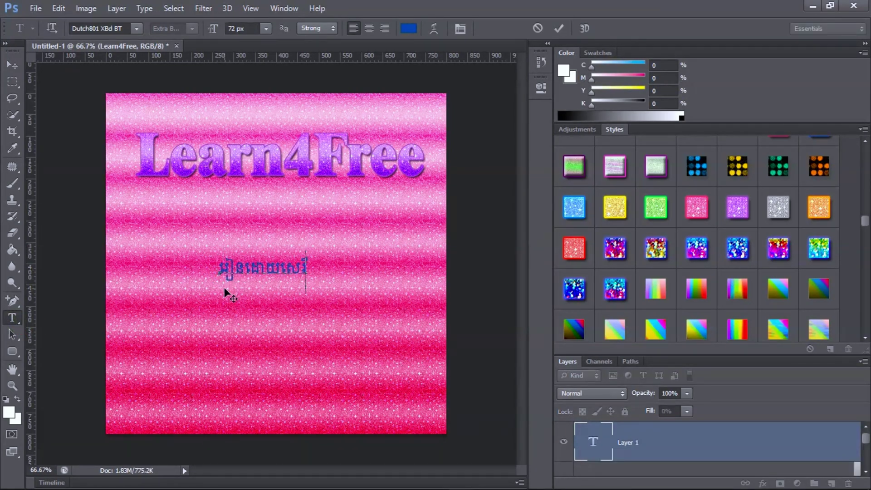
{"action": "key", "text": "BackSpace"}
{"action": "key", "text": "BackSpace"}
{"action": "key", "text": "BackSpace"}
{"action": "key", "text": "BackSpace"}
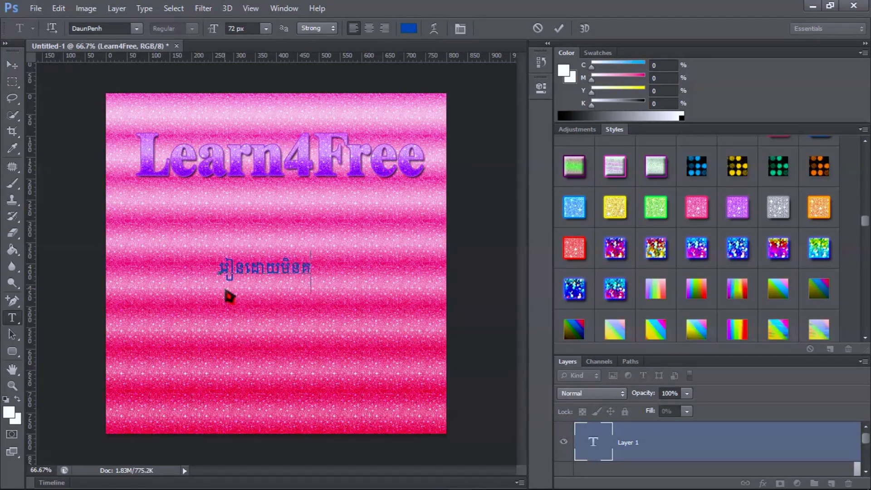
{"action": "type", "text": "មិនគិតថ្លៃ"}
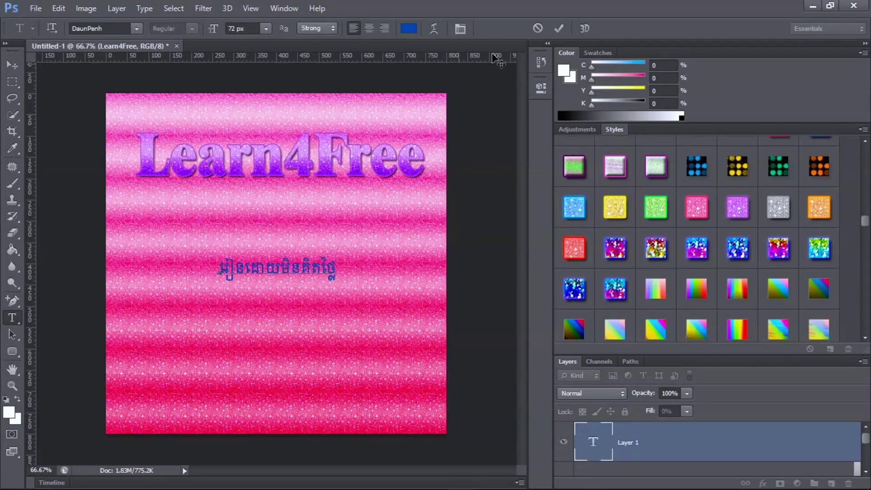
{"action": "left_click", "coordinate": [560, 28]}
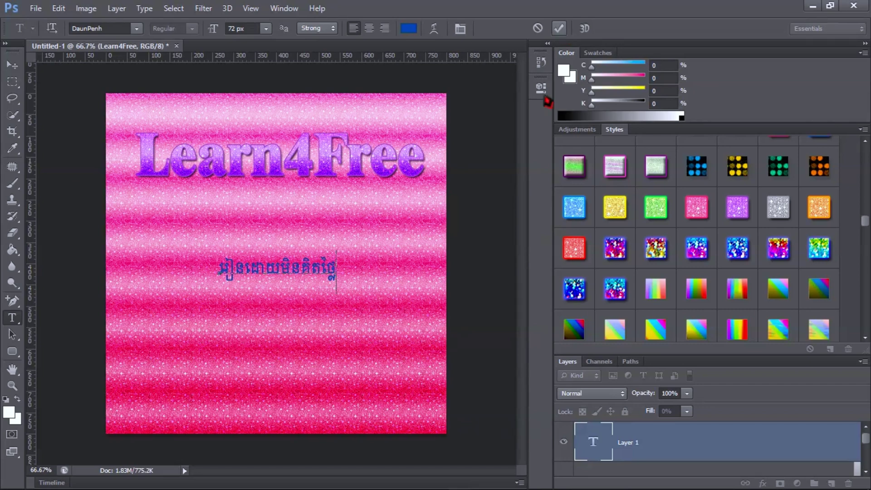
- Scale the Khmer text to about 232% and position it just below the Learn4Free text
{"action": "key", "text": "ctrl+t"}
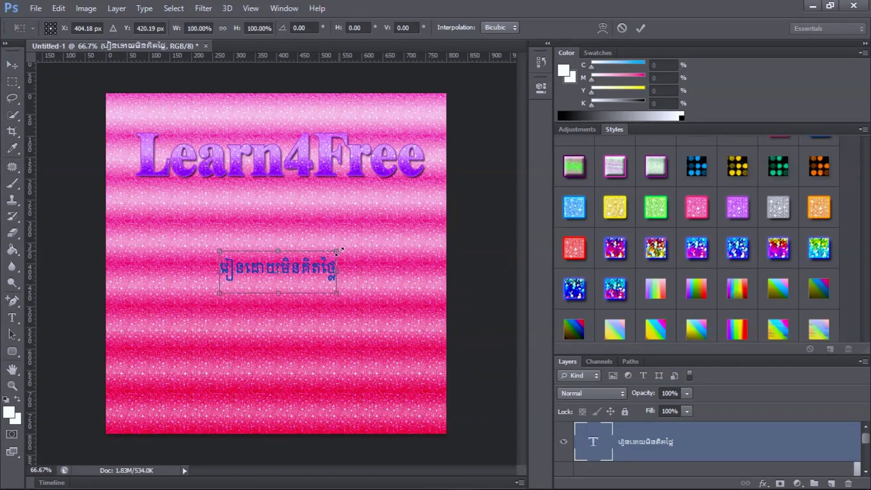
{"action": "left_click_drag", "start_coordinate": [339, 250], "coordinate": [405, 226]}
{"action": "left_click_drag", "start_coordinate": [376, 255], "coordinate": [353, 252]}
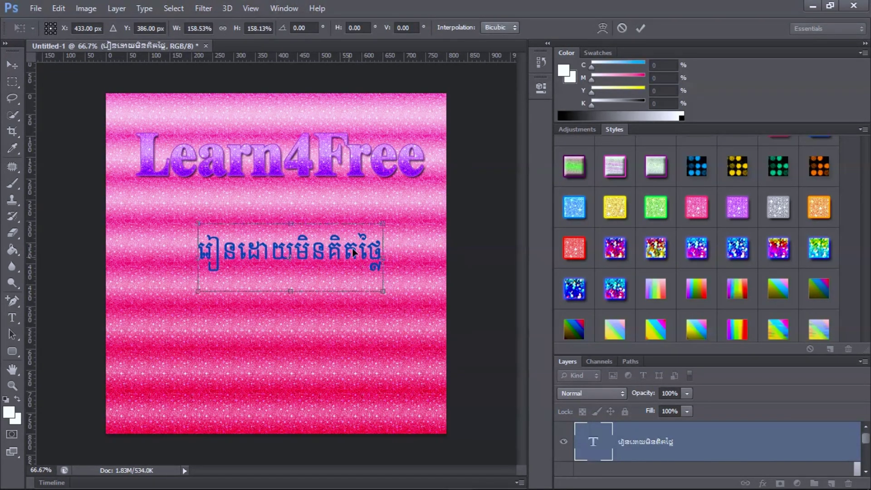
{"action": "left_click_drag", "start_coordinate": [386, 224], "coordinate": [427, 208]}
{"action": "left_click_drag", "start_coordinate": [206, 295], "coordinate": [154, 307]}
{"action": "left_click", "coordinate": [647, 28]}
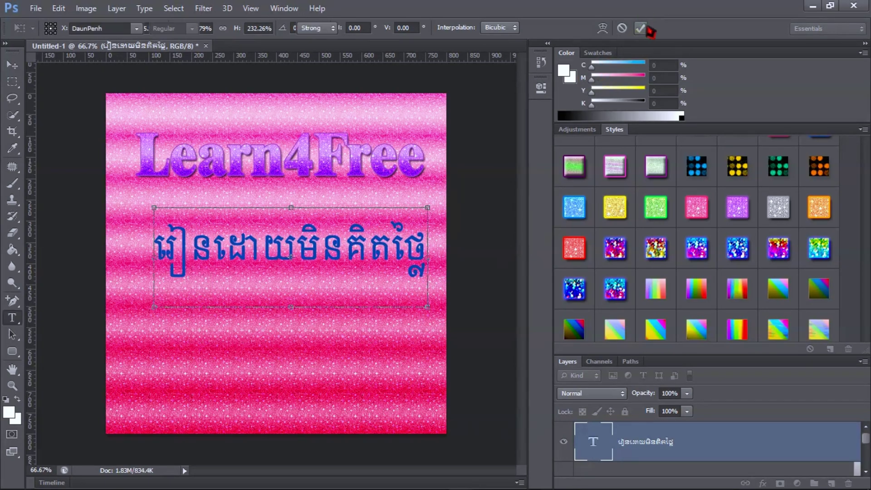
- Try the yellow, pink, orange and multicolour glitter styles on the Khmer text, finishing with the blue-to-purple glitter style
{"action": "left_click", "coordinate": [611, 205]}
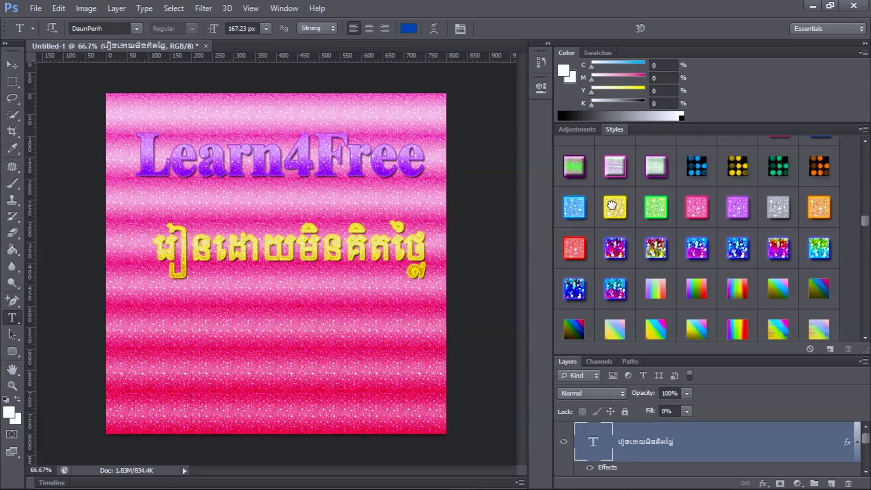
{"action": "left_click", "coordinate": [698, 209]}
{"action": "left_click", "coordinate": [698, 255]}
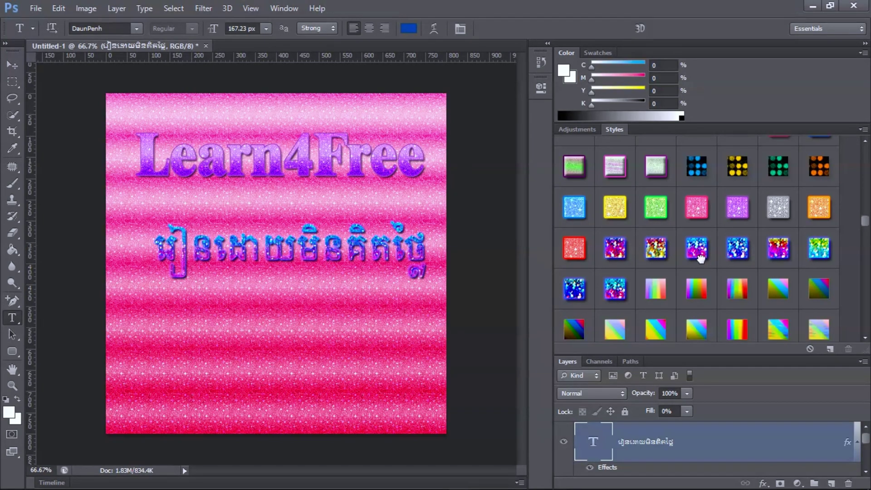
{"action": "left_click", "coordinate": [808, 220]}
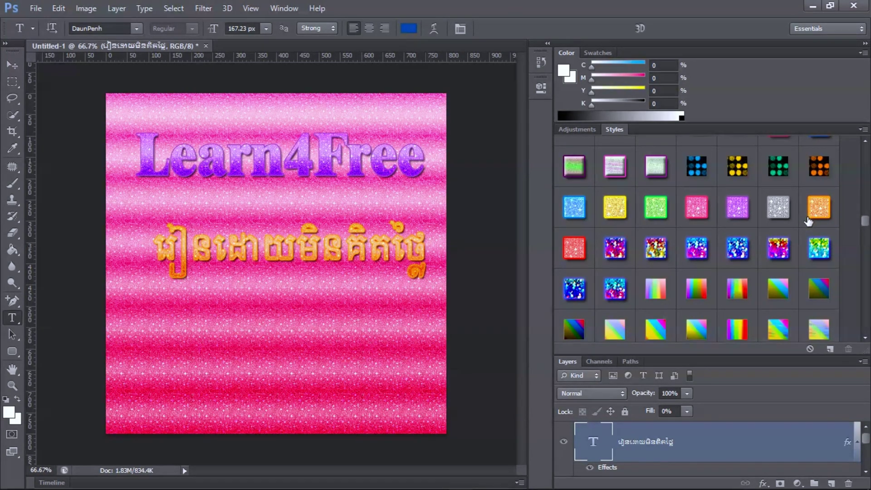
{"action": "left_click", "coordinate": [631, 254]}
{"action": "left_click", "coordinate": [667, 258]}
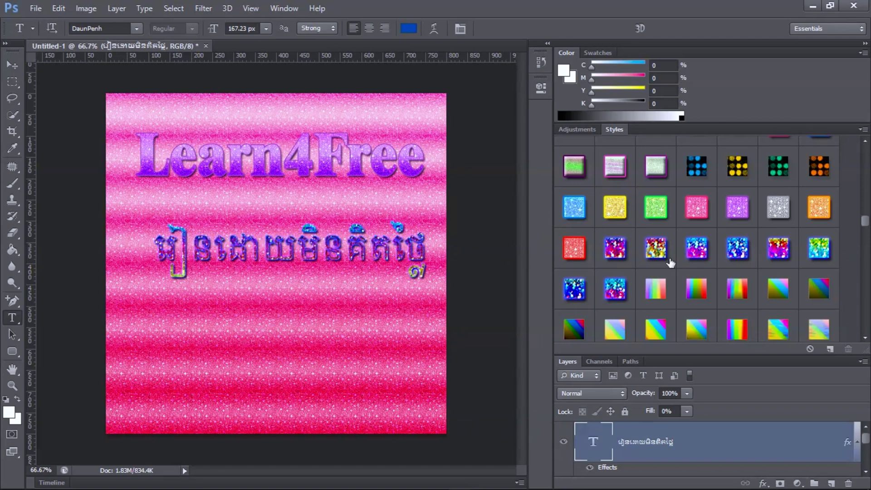
{"action": "left_click", "coordinate": [700, 257]}
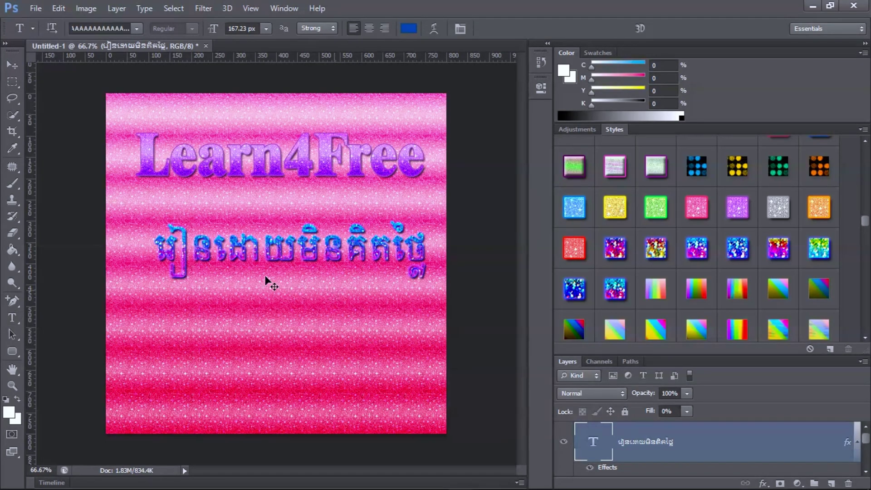
- Enlarge the Khmer text to about 110%, positioned at about X 405 px, Y 377 px
{"action": "key", "text": "ctrl+t"}
{"action": "left_click_drag", "start_coordinate": [150, 210], "coordinate": [131, 199]}
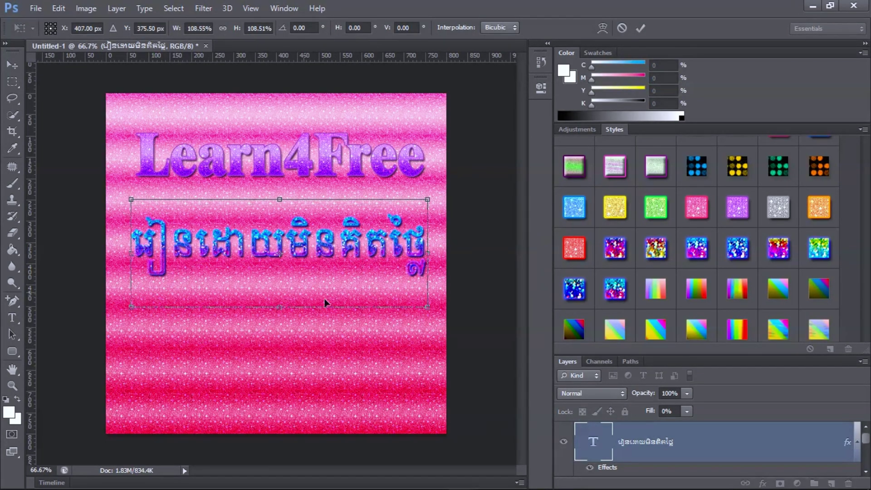
{"action": "left_click_drag", "start_coordinate": [428, 307], "coordinate": [432, 308]}
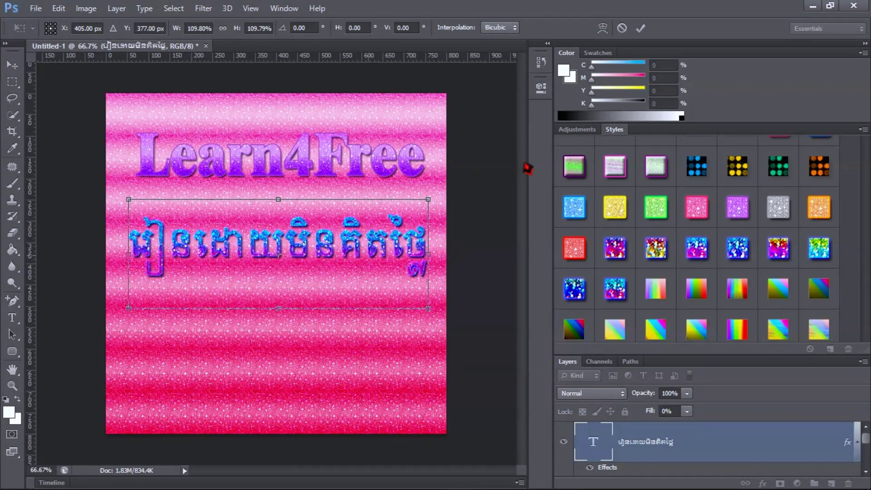
{"action": "left_click", "coordinate": [640, 28]}
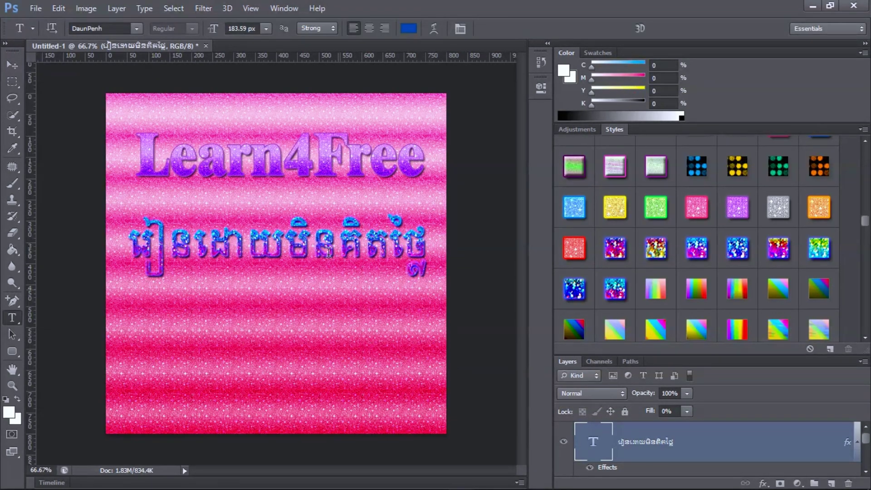
- Draw a white rounded rectangle about 440 × 259 px with a 10 px radius below the Khmer text
{"action": "scroll", "coordinate": [602, 275], "scroll_direction": "down", "scroll_amount": 3}
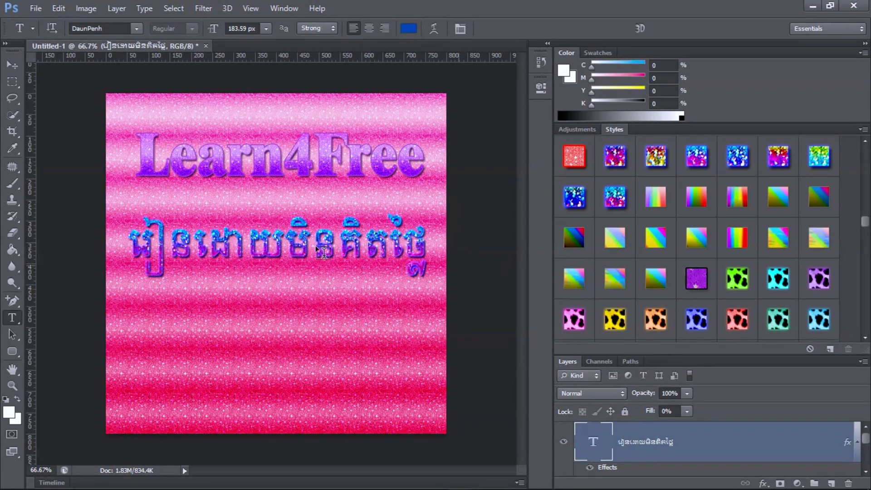
{"action": "left_click", "coordinate": [13, 350]}
{"action": "mouse_move", "coordinate": [195, 284]}
{"action": "left_mouse_down"}
{"action": "mouse_move", "coordinate": [384, 372]}
{"action": "mouse_move", "coordinate": [381, 393]}
{"action": "left_mouse_up"}
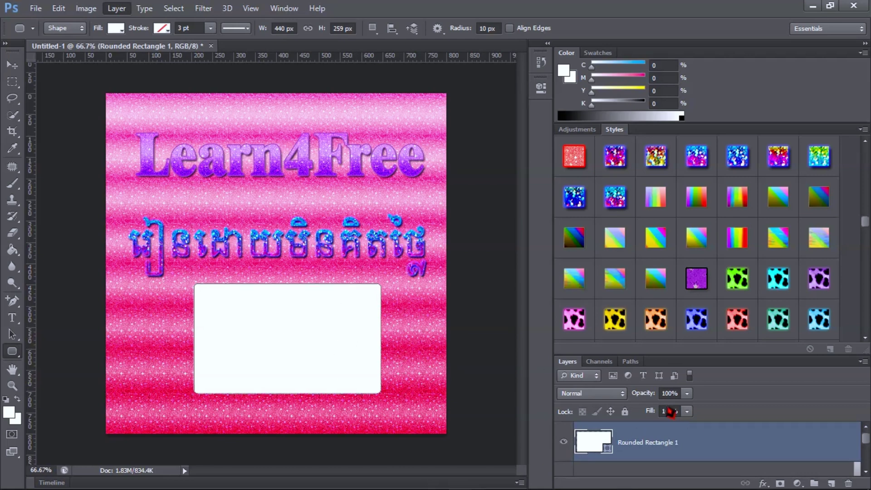
- Try green leopard, rainbow, pink, yellow and orange glitter styles on the rounded rectangle, finishing with the blue glitter style
{"action": "left_click", "coordinate": [733, 282]}
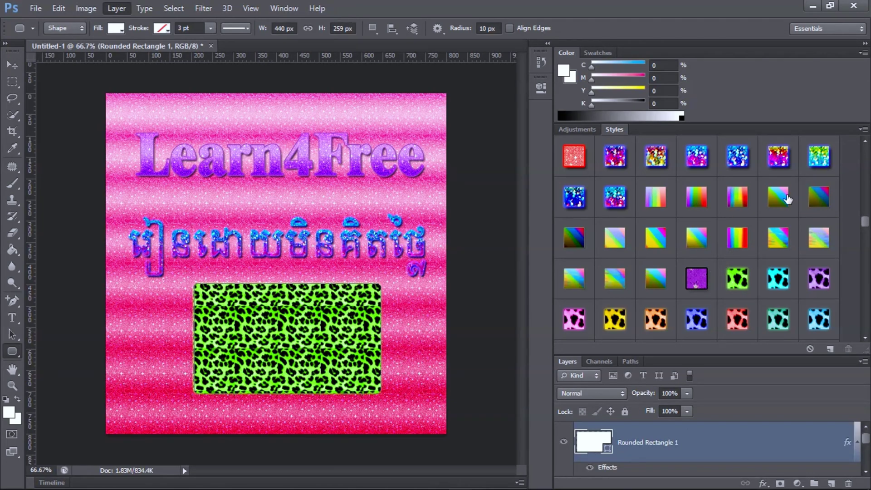
{"action": "left_click", "coordinate": [778, 159]}
{"action": "scroll", "coordinate": [778, 159], "scroll_direction": "up", "scroll_amount": 2}
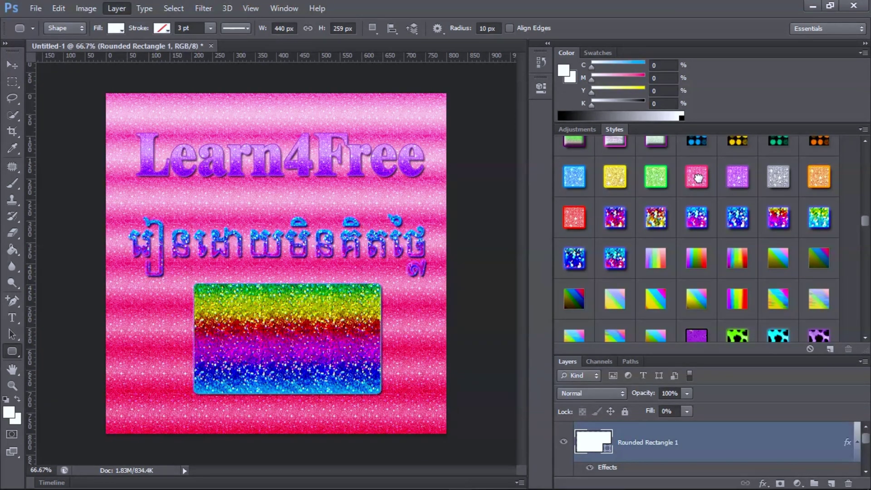
{"action": "left_click", "coordinate": [698, 178]}
{"action": "left_click", "coordinate": [615, 177]}
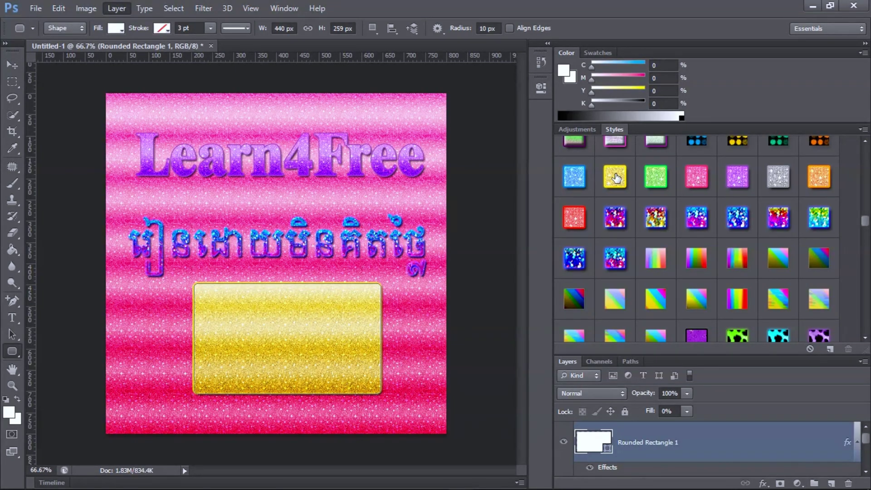
{"action": "left_click", "coordinate": [574, 181]}
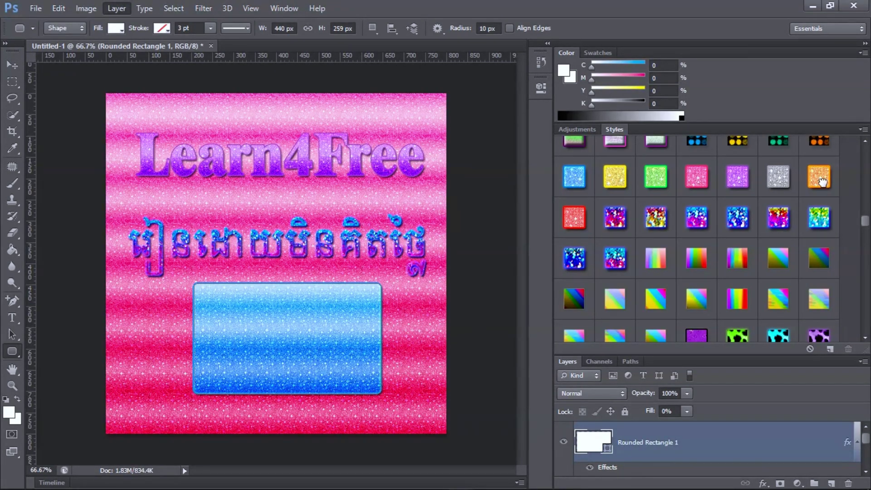
{"action": "left_click", "coordinate": [822, 181]}
{"action": "left_click", "coordinate": [572, 177]}
- Add a red 72 px text layer reading "សូមទាញយកដោយFree" over the blue rounded rectangle
{"action": "scroll", "coordinate": [719, 431], "scroll_direction": "down", "scroll_amount": 1}
{"action": "scroll", "coordinate": [652, 442], "scroll_direction": "up", "scroll_amount": 1}
{"action": "scroll", "coordinate": [640, 445], "scroll_direction": "down", "scroll_amount": 1}
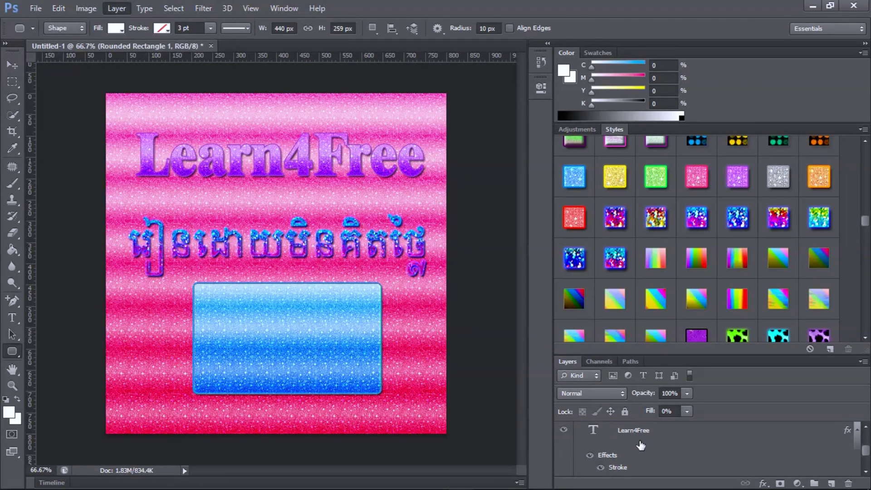
{"action": "left_click", "coordinate": [640, 445]}
{"action": "left_click", "coordinate": [18, 323]}
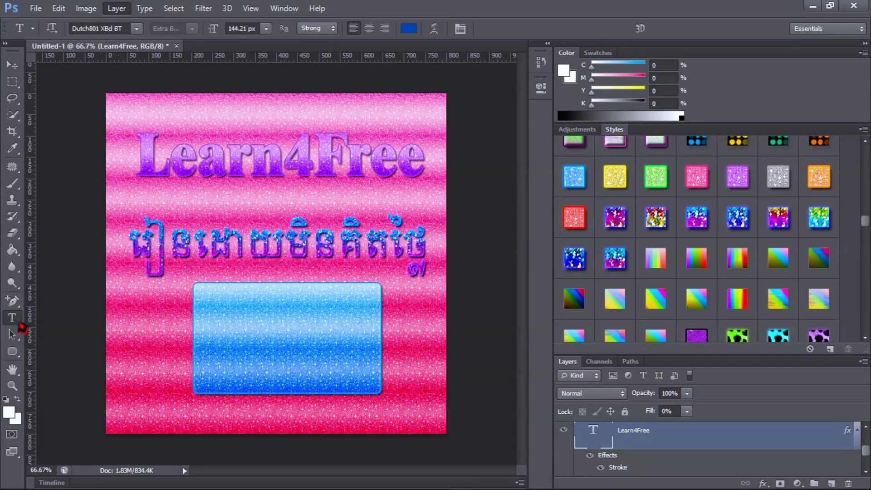
{"action": "left_click", "coordinate": [222, 331]}
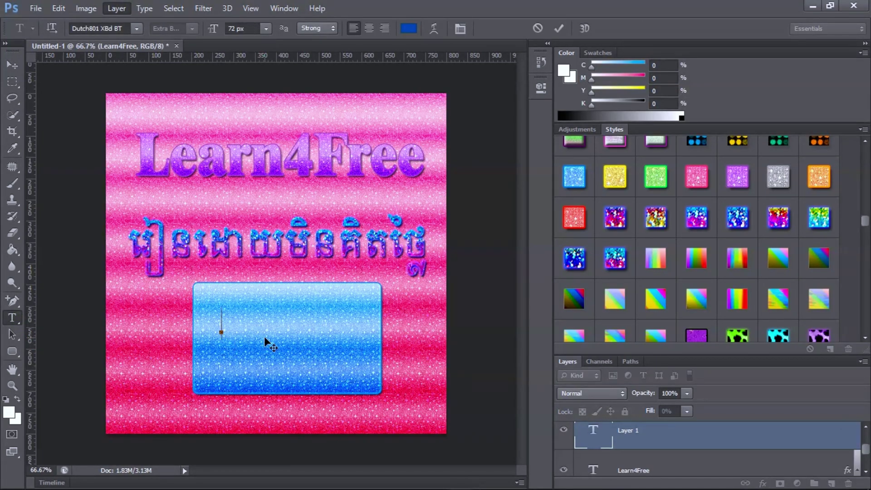
{"action": "left_click", "coordinate": [409, 28]}
{"action": "left_click", "coordinate": [739, 284]}
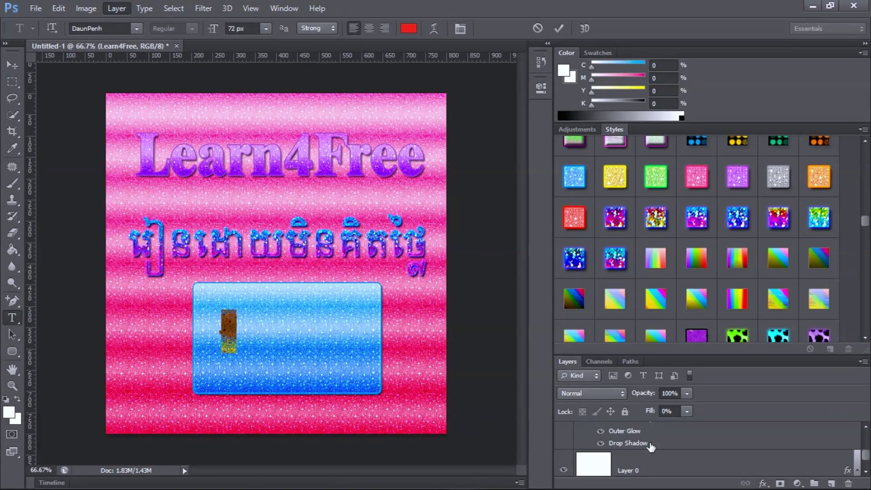
{"action": "type", "text": "សូមទាញយក"}
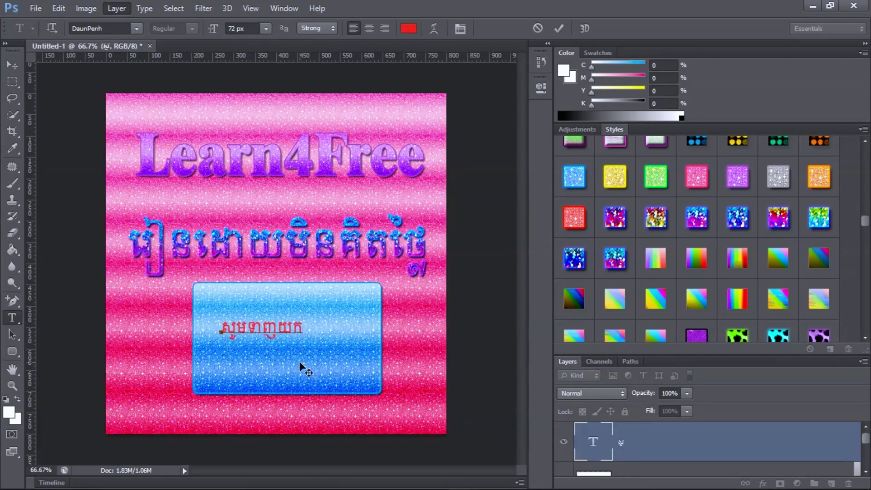
{"action": "type", "text": "ដោយFree"}
{"action": "key", "text": "ctrl+Return"}
- Scale the red text to about 113% within the rectangle and set its Khmer part to the Kh Koulen L font
{"action": "key", "text": "ctrl+t"}
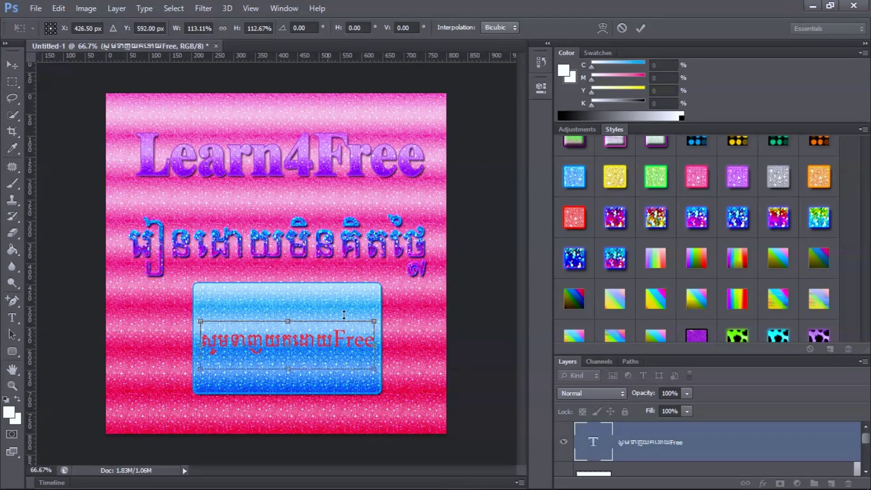
{"action": "key", "text": "Return"}
{"action": "double_click", "coordinate": [361, 346]}
{"action": "left_click", "coordinate": [136, 28]}
{"action": "scroll", "coordinate": [145, 290], "scroll_direction": "down", "scroll_amount": 5}
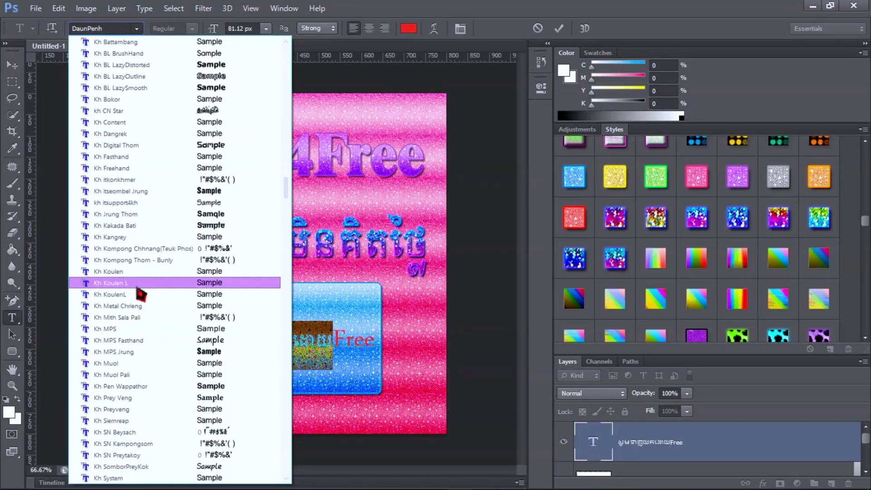
{"action": "left_click", "coordinate": [142, 292]}
- Scale the red text to about 45% width and 72% height and centre it in the blue rectangle
{"action": "key", "text": "ctrl+t"}
{"action": "left_click_drag", "start_coordinate": [380, 335], "coordinate": [346, 311]}
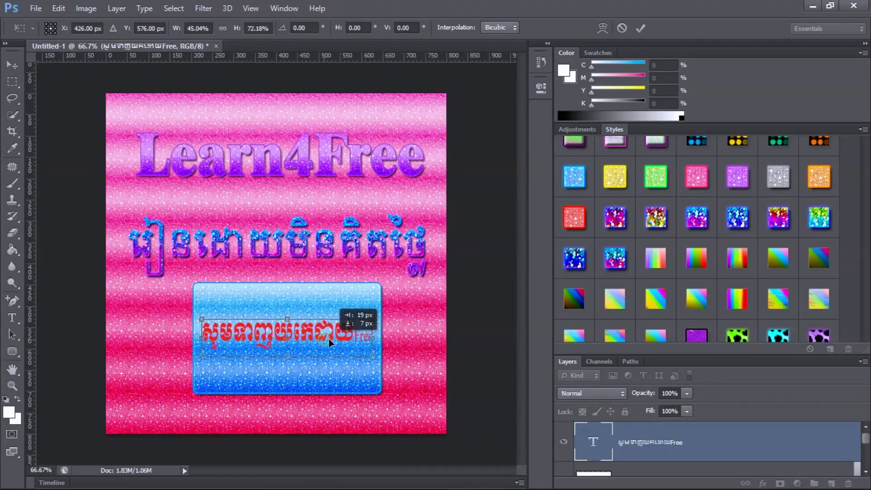
{"action": "key", "text": "Return"}
- Try pink and gold styles on the text in the rectangle, finishing with a red style that has a gold rim
{"action": "left_click", "coordinate": [721, 188]}
{"action": "scroll", "coordinate": [721, 195], "scroll_direction": "down", "scroll_amount": 10}
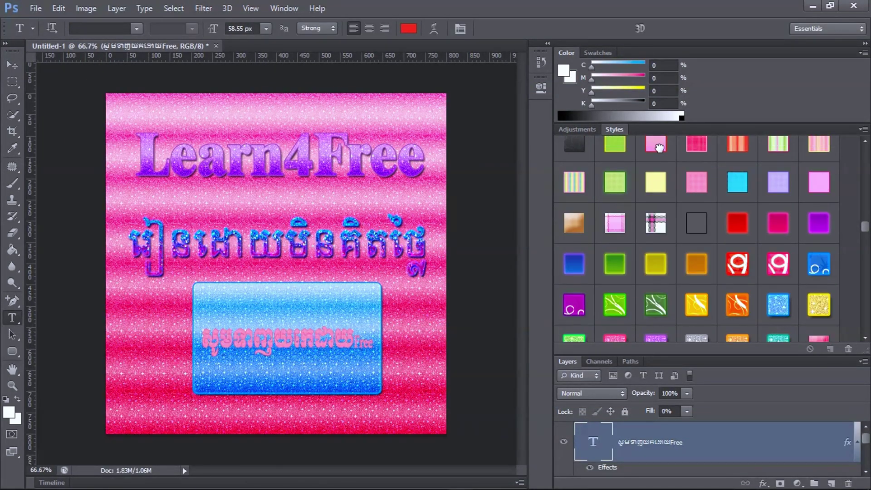
{"action": "left_click", "coordinate": [778, 274]}
{"action": "scroll", "coordinate": [864, 262], "scroll_direction": "down", "scroll_amount": 10}
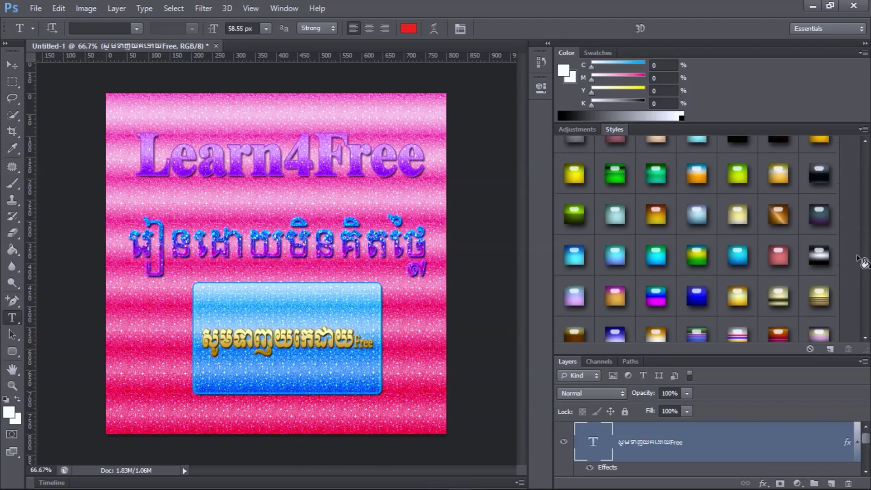
{"action": "left_click_drag", "start_coordinate": [868, 272], "coordinate": [867, 291]}
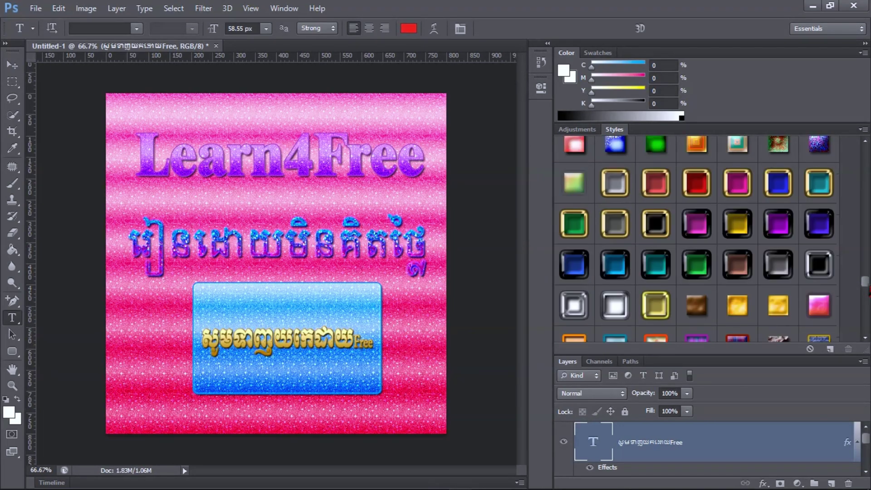
{"action": "left_click", "coordinate": [650, 185]}
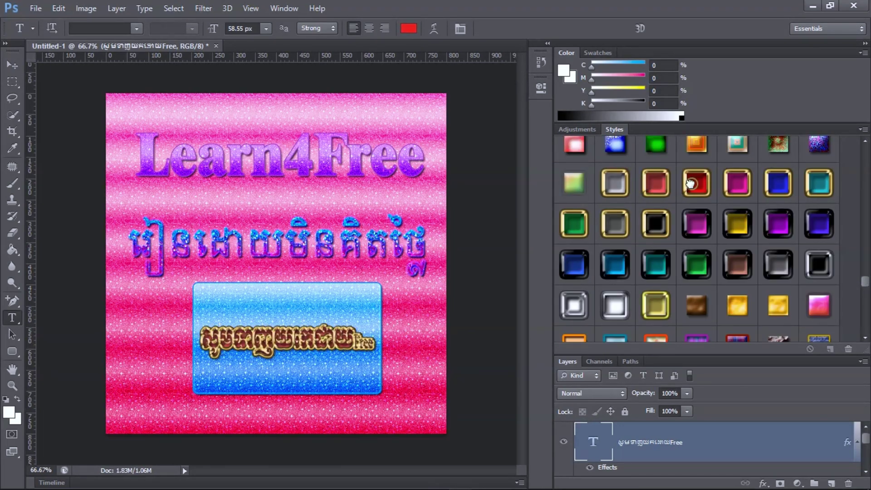
- Try the magenta, silver and blue gold-rimmed styles on the rectangle's text, finishing with the green gold-rimmed style
{"action": "left_click", "coordinate": [745, 185]}
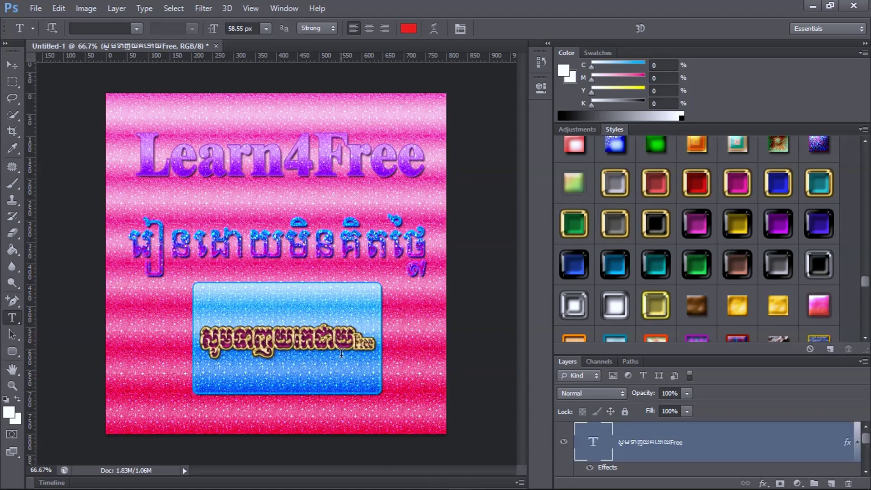
{"action": "left_click", "coordinate": [614, 183]}
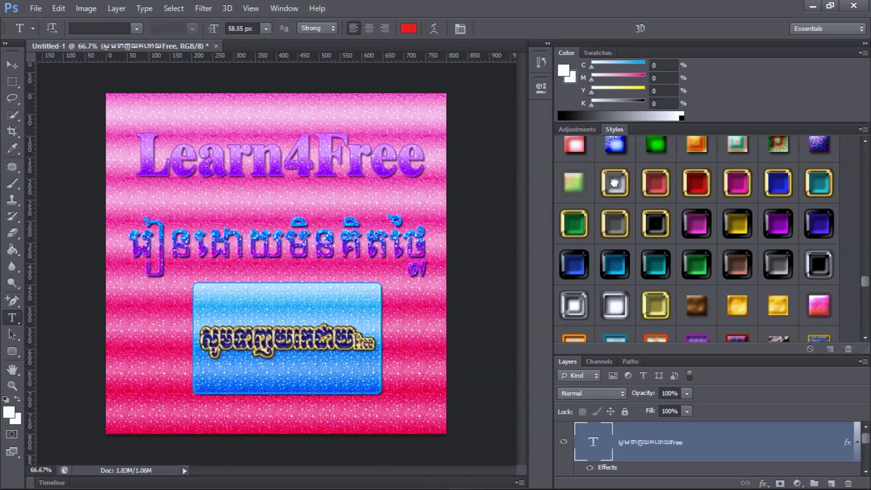
{"action": "left_click", "coordinate": [775, 186]}
{"action": "left_click", "coordinate": [572, 228]}
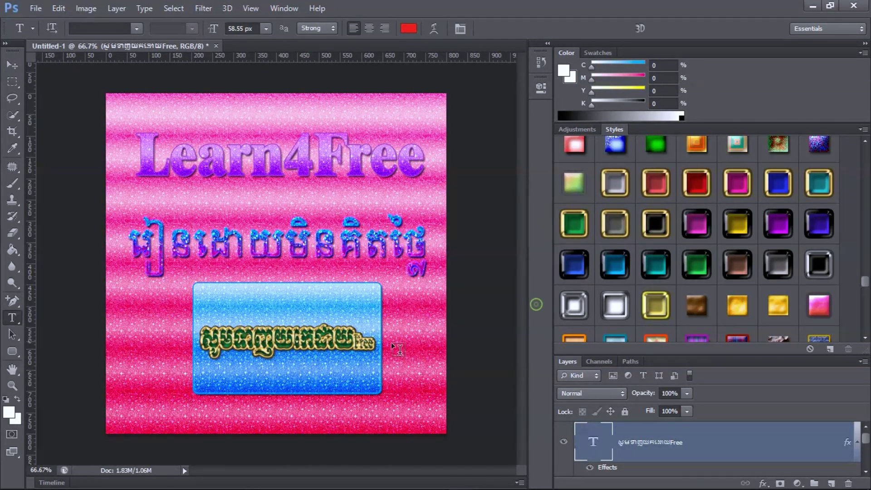
- Examine the styled texts, the rectangle and the background at a closer zoom
{"action": "scroll", "coordinate": [299, 352], "scroll_direction": "up", "scroll_amount": 5}
{"action": "scroll", "coordinate": [334, 290], "scroll_direction": "down", "scroll_amount": 3}
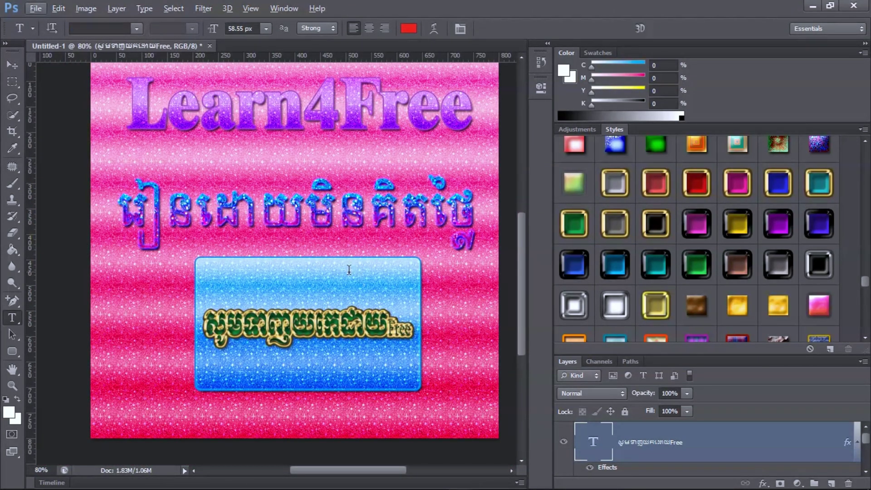
{"action": "scroll", "coordinate": [348, 269], "scroll_direction": "down", "scroll_amount": 2}
{"action": "scroll", "coordinate": [348, 254], "scroll_direction": "up", "scroll_amount": 3}
{"action": "scroll", "coordinate": [348, 230], "scroll_direction": "up", "scroll_amount": 1}
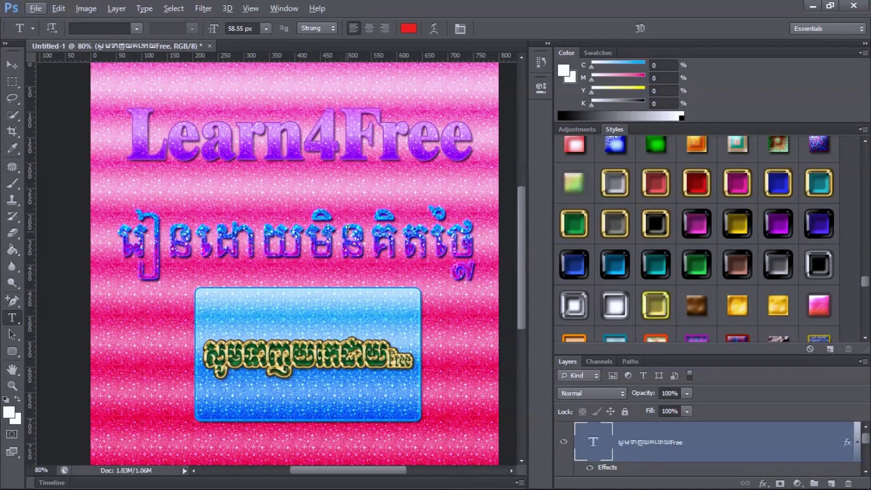
{"action": "scroll", "coordinate": [349, 464], "scroll_direction": "right", "scroll_amount": 2}
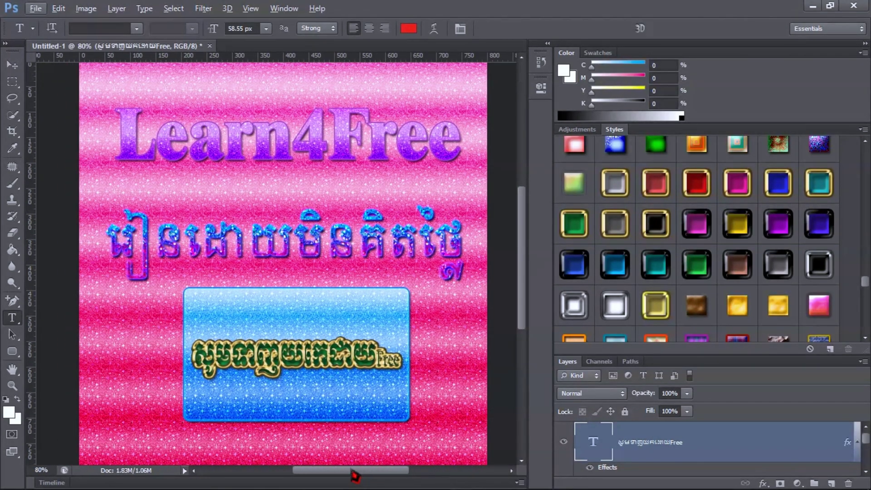
{"action": "scroll", "coordinate": [353, 352], "scroll_direction": "down", "scroll_amount": 1}
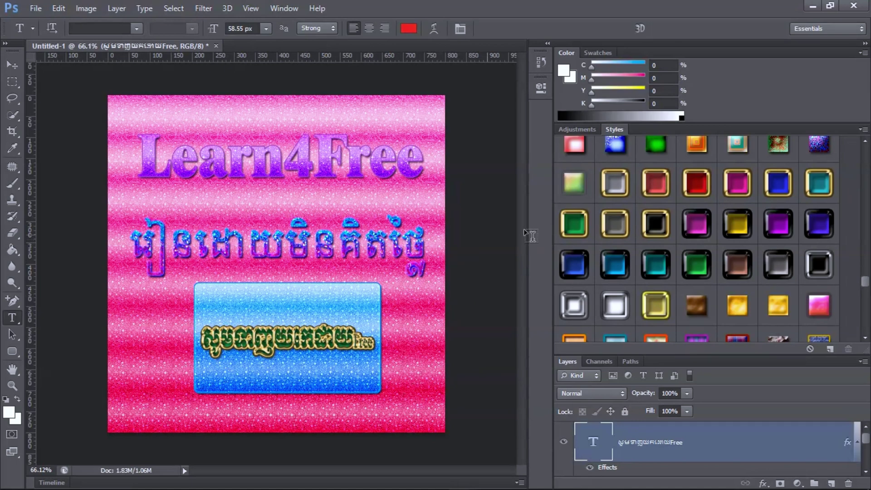
- Display the document's channels and quit Photoshop without saving the changes to Untitled-1
{"action": "left_click", "coordinate": [600, 362]}
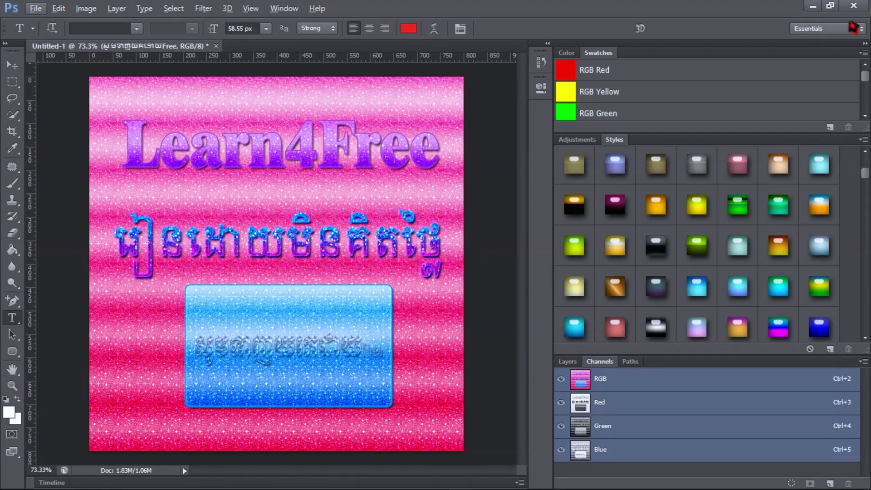
{"action": "left_click", "coordinate": [853, 5]}
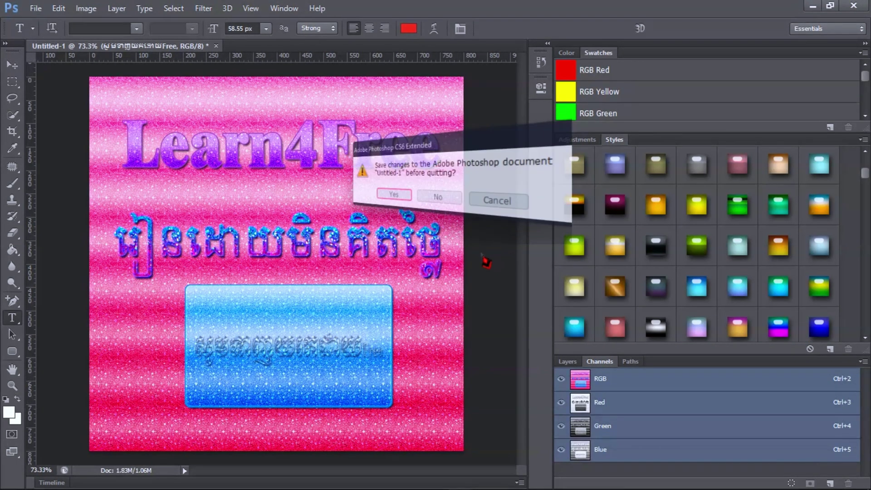
{"action": "left_click", "coordinate": [439, 198]}
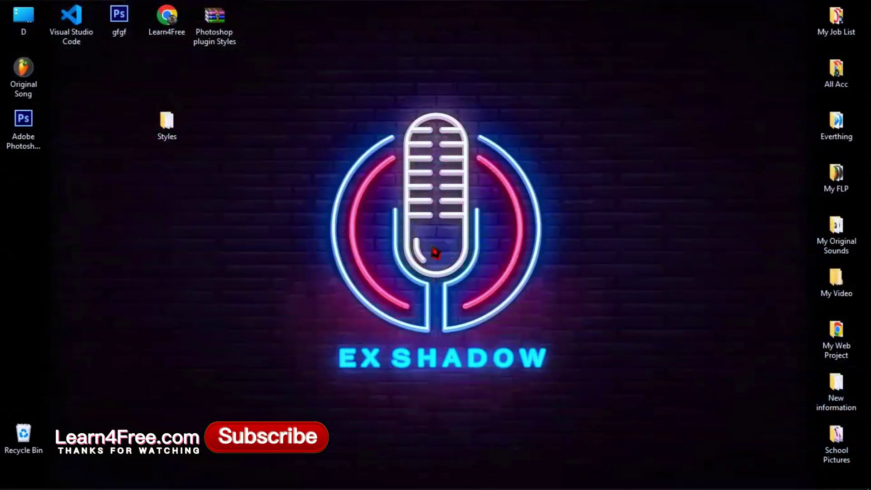
{"action": "right_click", "coordinate": [266, 230]}
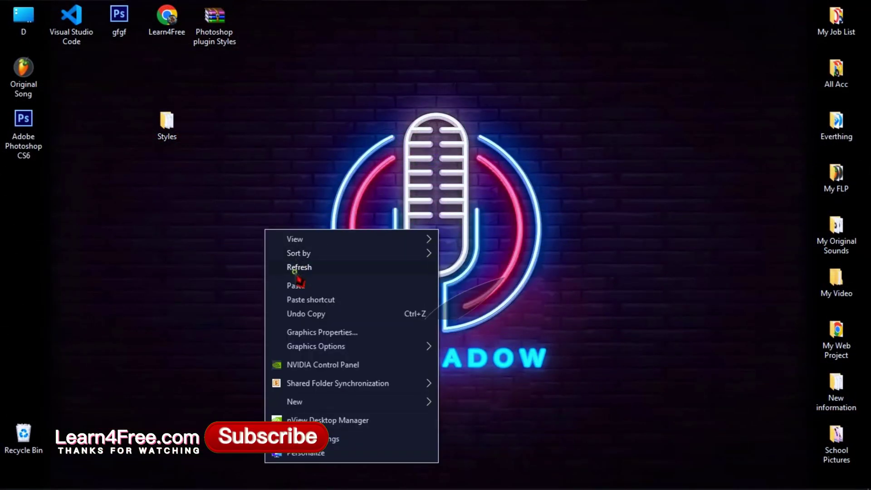
{"action": "left_click", "coordinate": [299, 267]}
{"action": "right_click", "coordinate": [312, 197]}
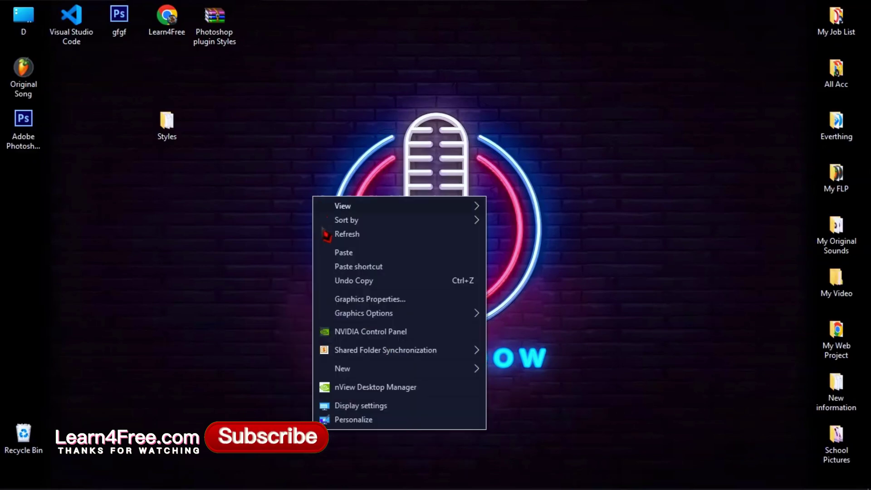
{"action": "left_click", "coordinate": [338, 234]}
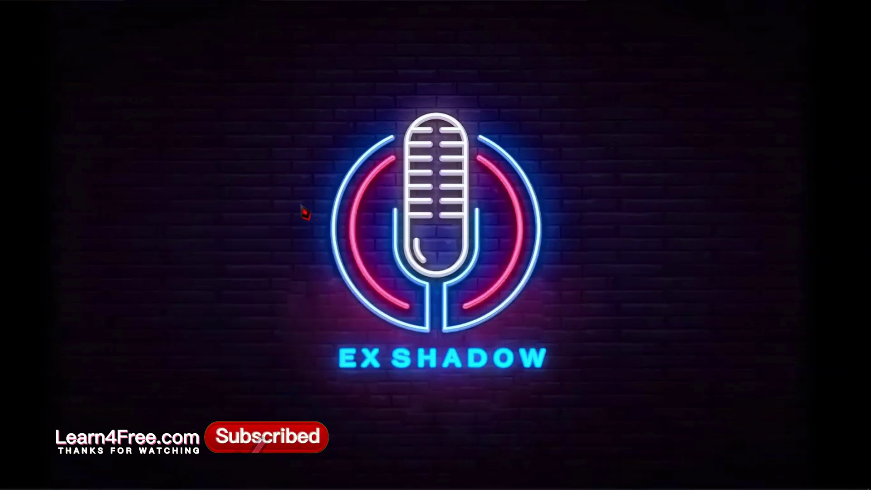
{"action": "right_click", "coordinate": [292, 160]}
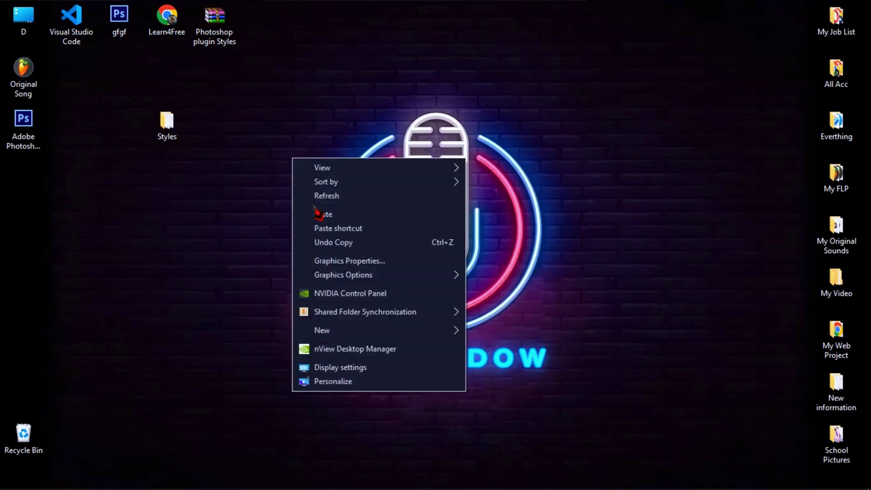